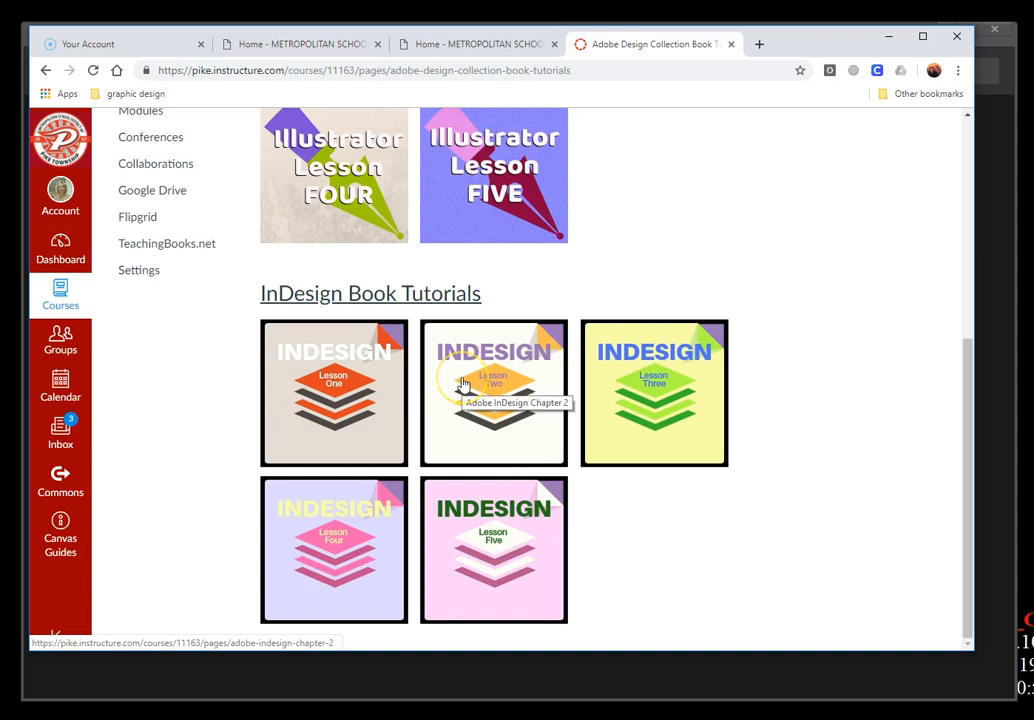
Step: Open the InDesign Lesson Two course page, download ID 2-1.indd and open the downloaded file in InDesign
left_click(462, 384)
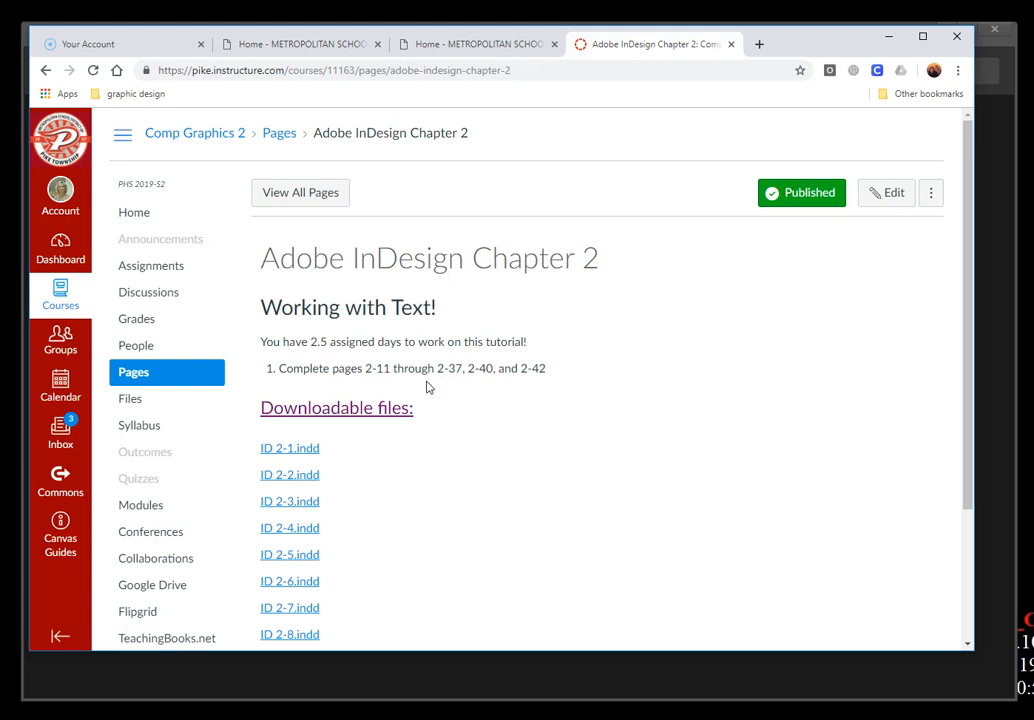
left_click(287, 450)
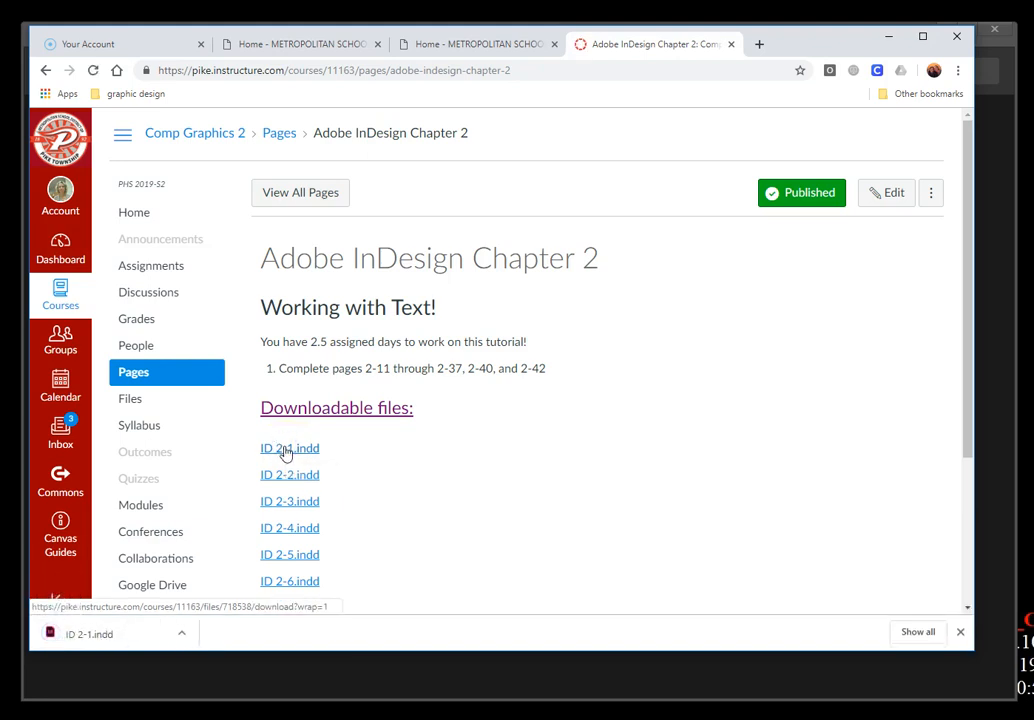
left_click(182, 634)
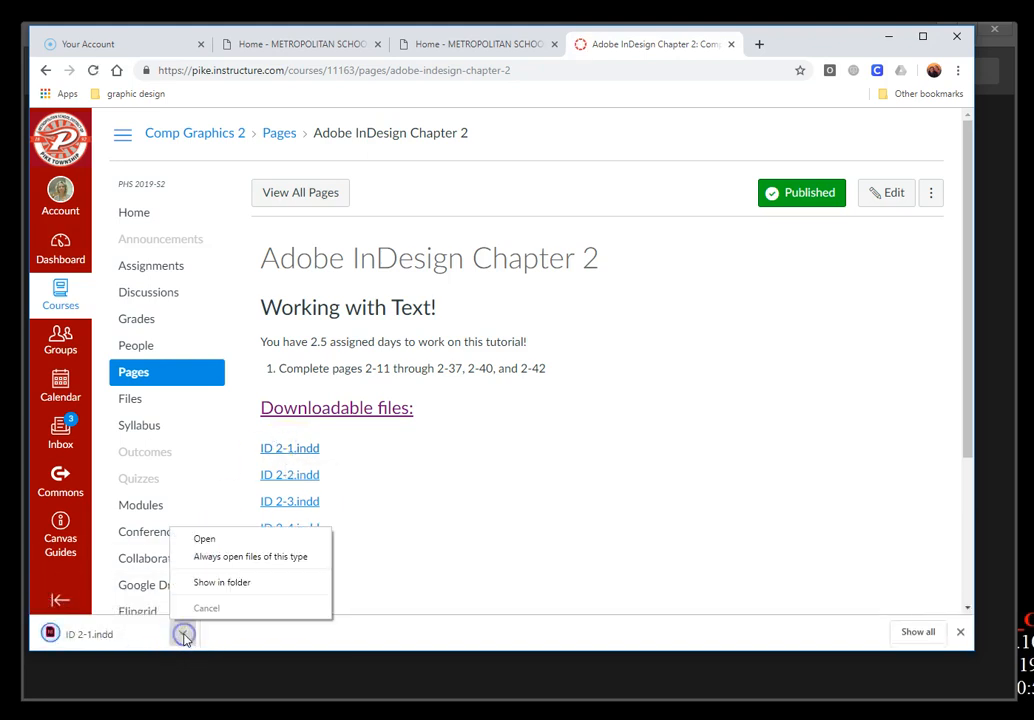
left_click(224, 543)
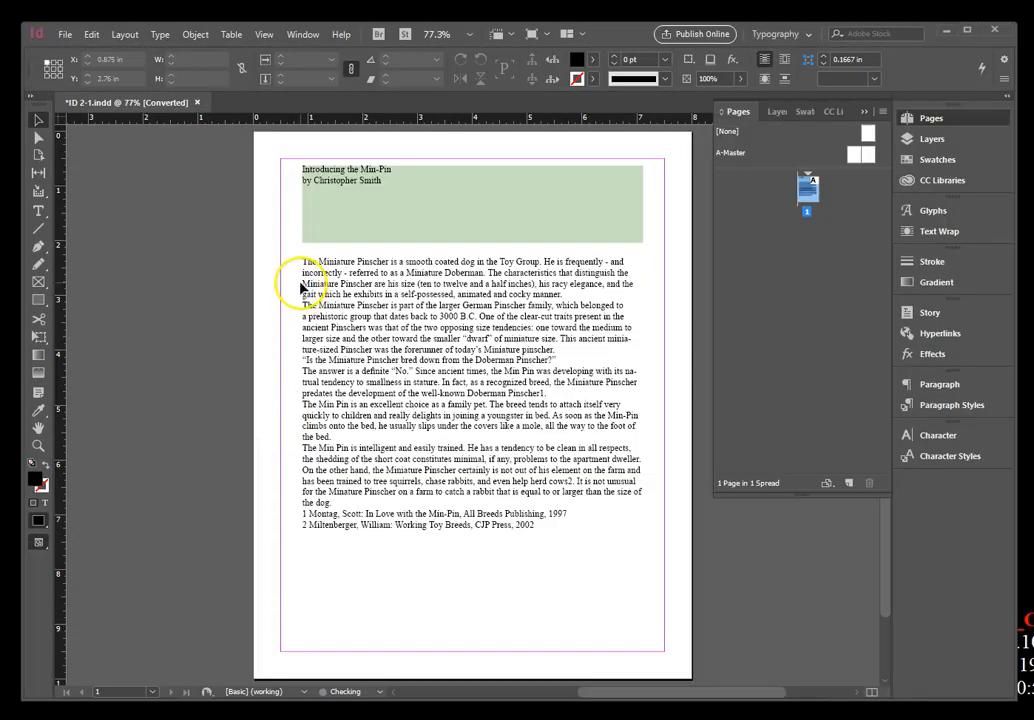
Step: Save the document as Min-Pin Intro in the Chapter 2 folder of the Adobe InDesign book lessons
left_click(63, 35)
left_click(90, 154)
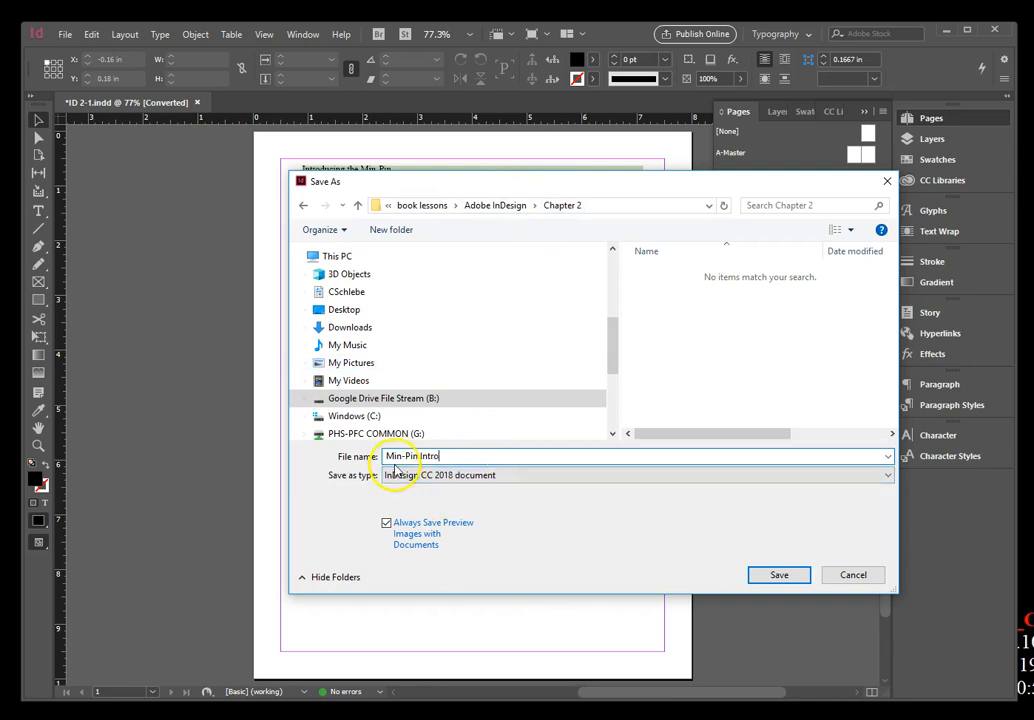
left_click(781, 578)
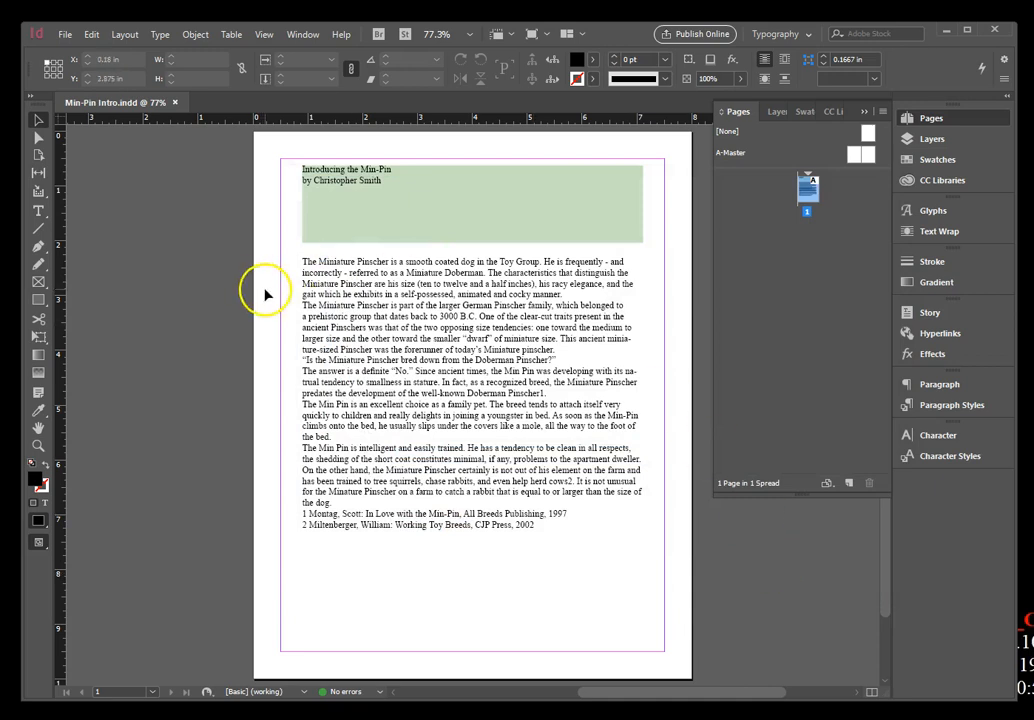
Step: Set the Size/Leading keyboard increment to 2 pt in the Units & Increments preferences
left_click(92, 35)
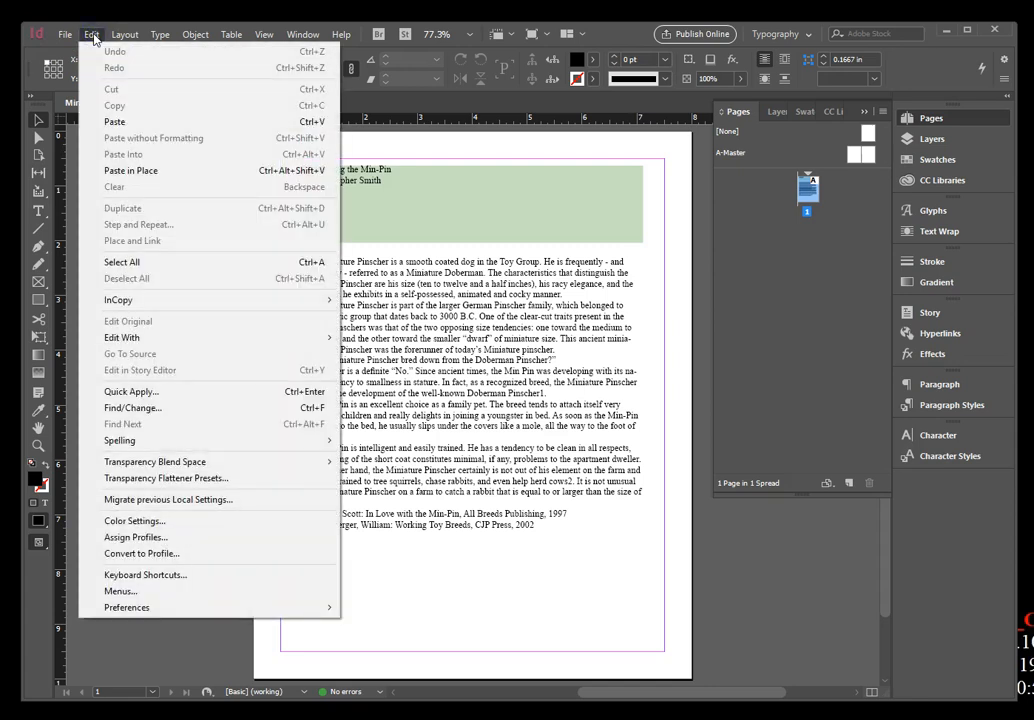
mouse_move(160, 608)
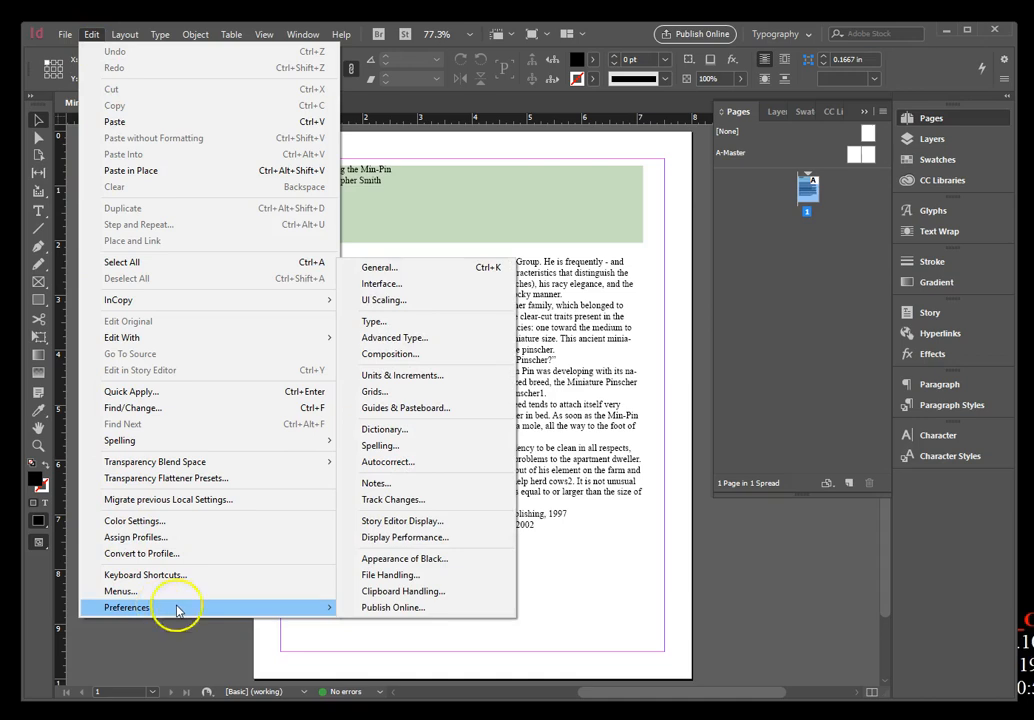
left_click(400, 375)
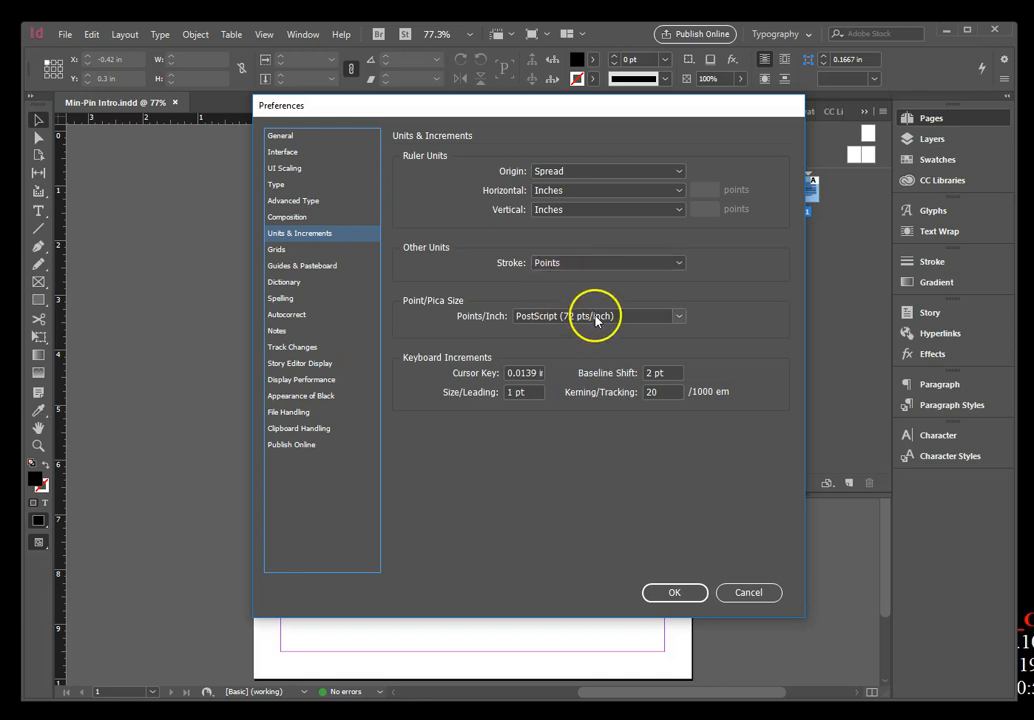
double_click(513, 391)
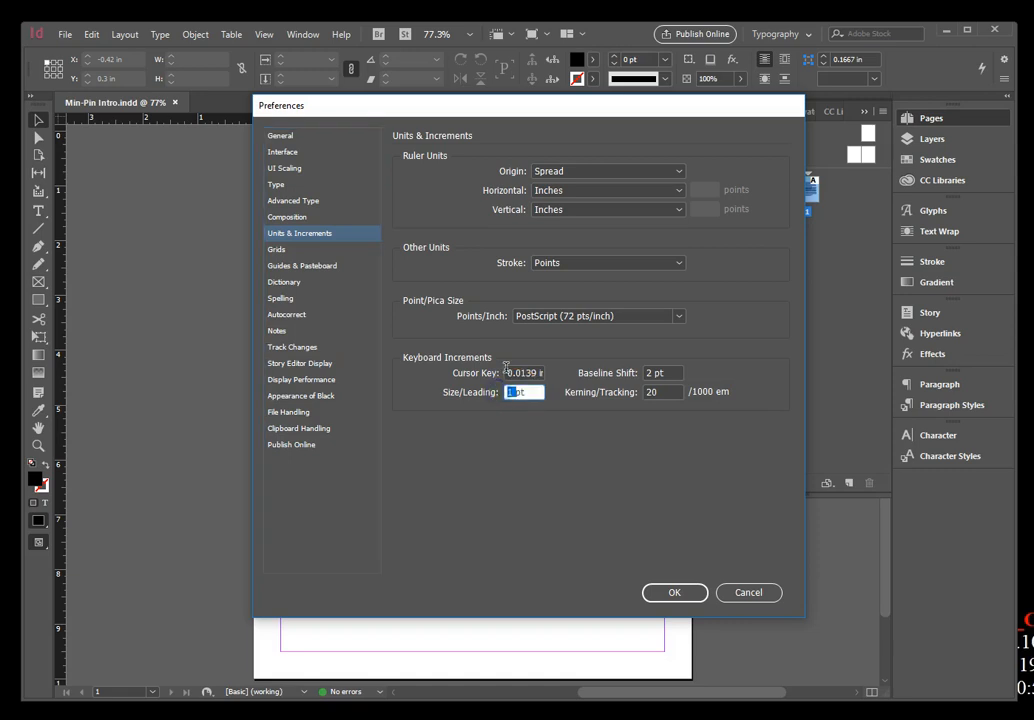
type("2")
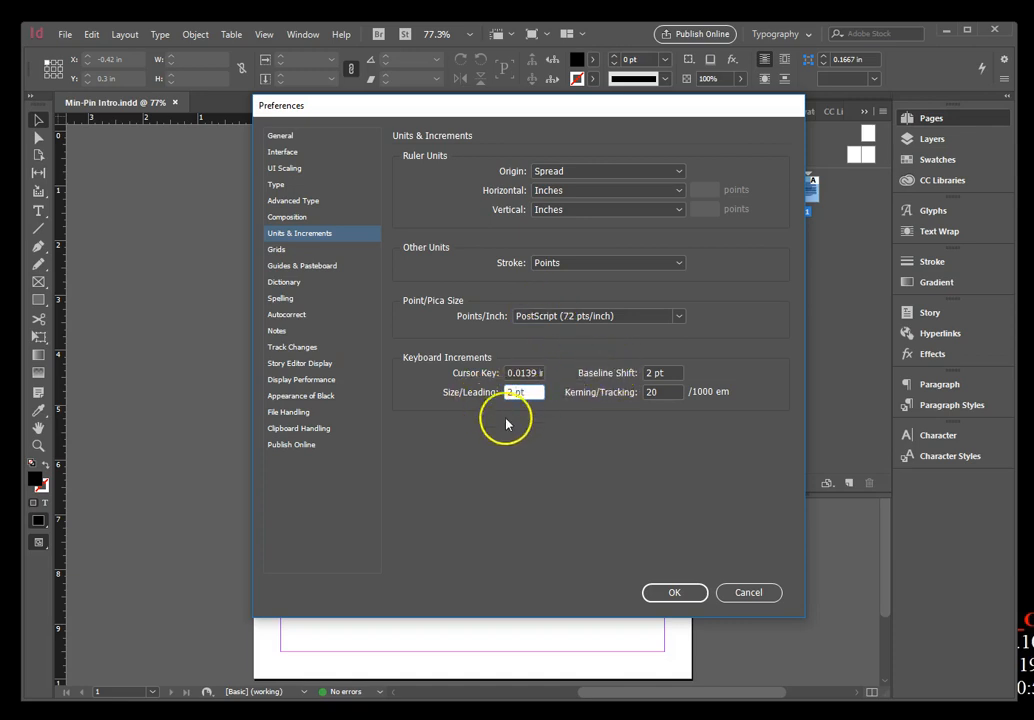
key("ctrl+a")
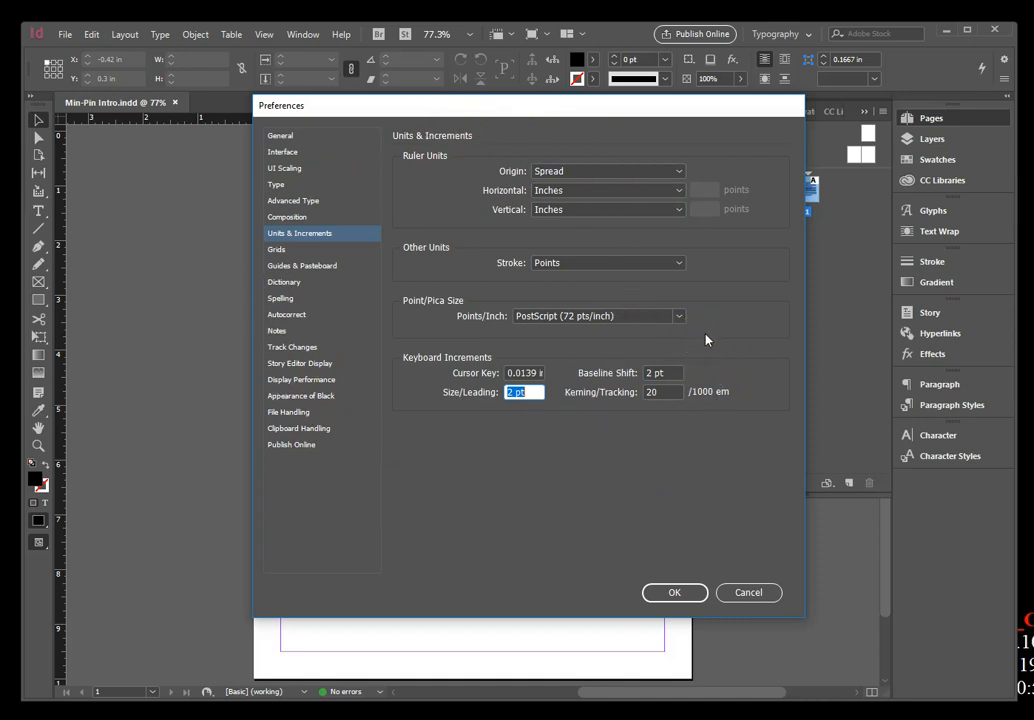
left_click(677, 594)
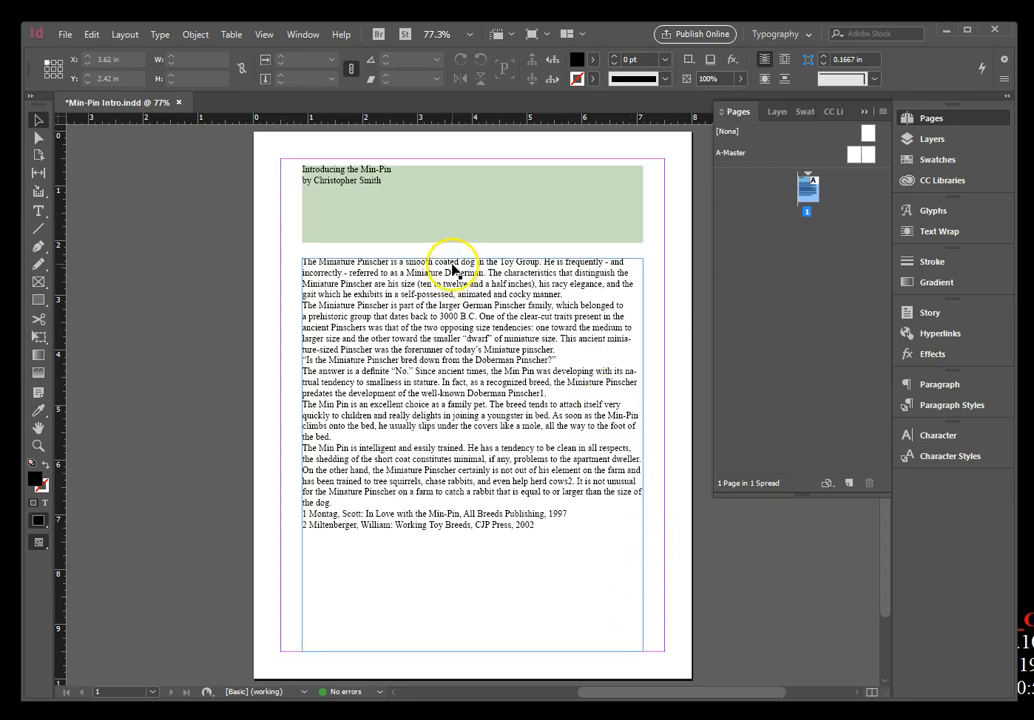
Step: Reset the Typography workspace to its default layout
left_click(302, 34)
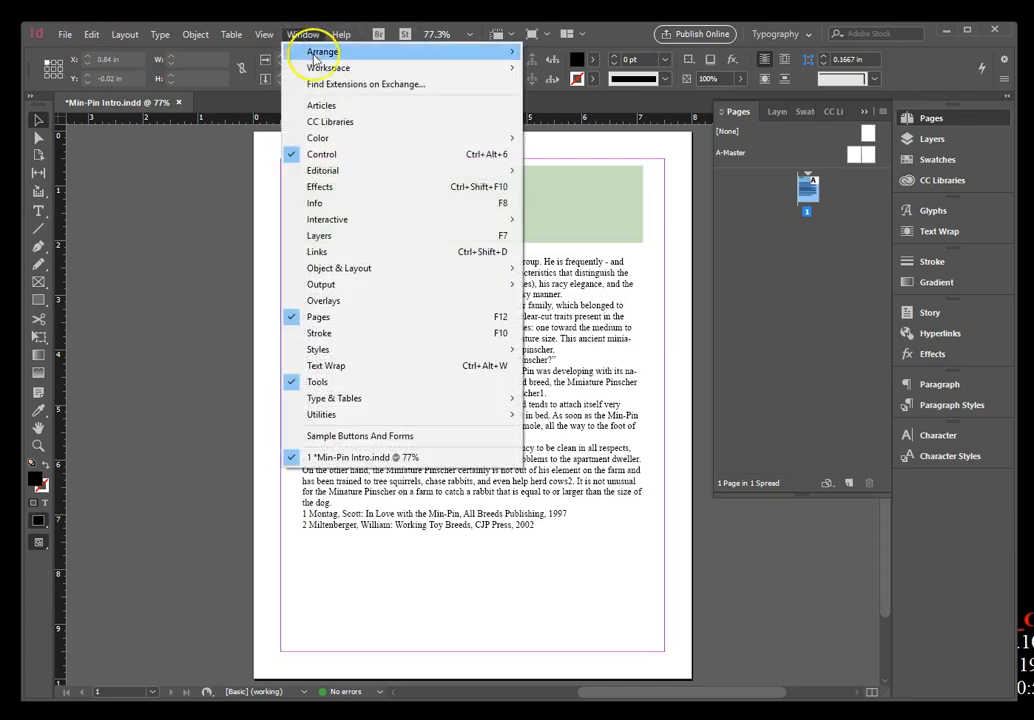
mouse_move(321, 74)
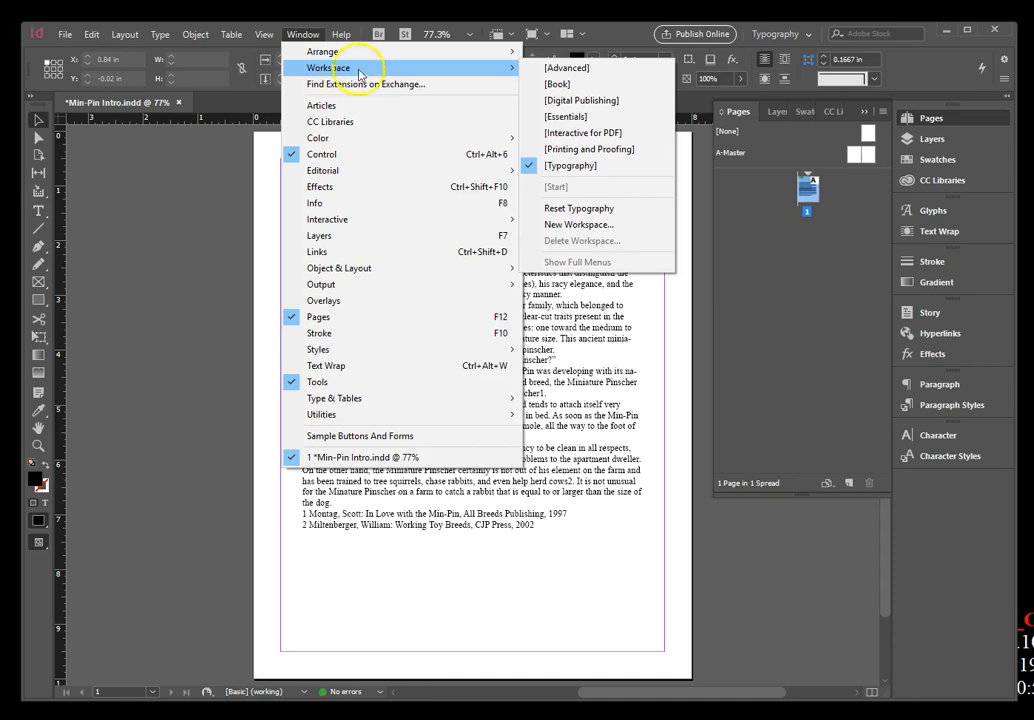
mouse_move(507, 70)
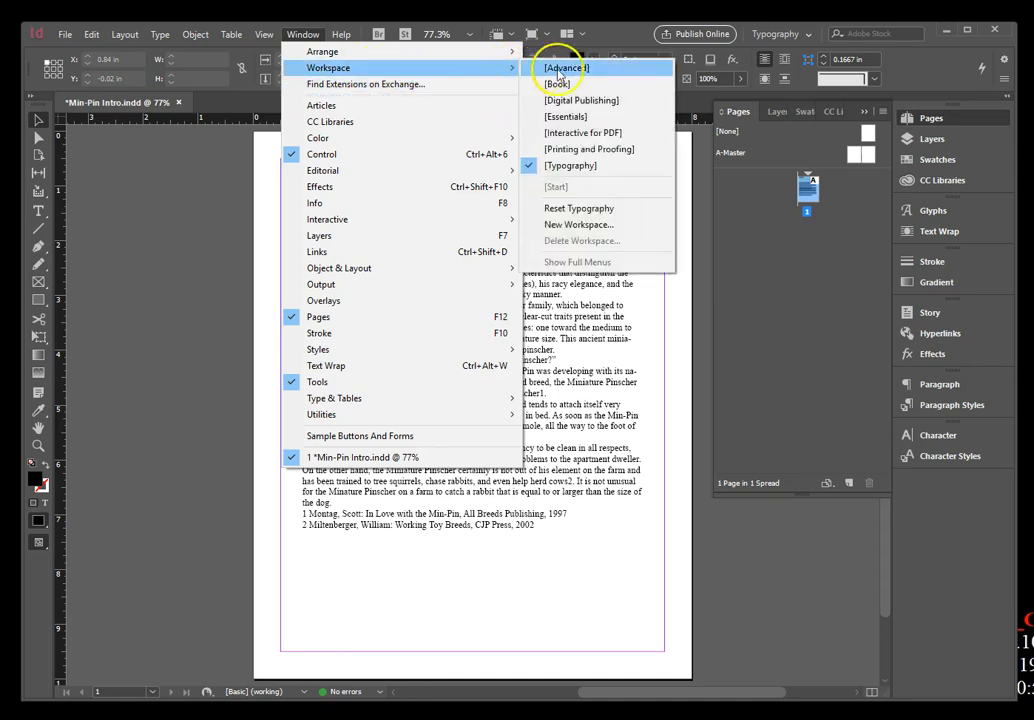
left_click(590, 209)
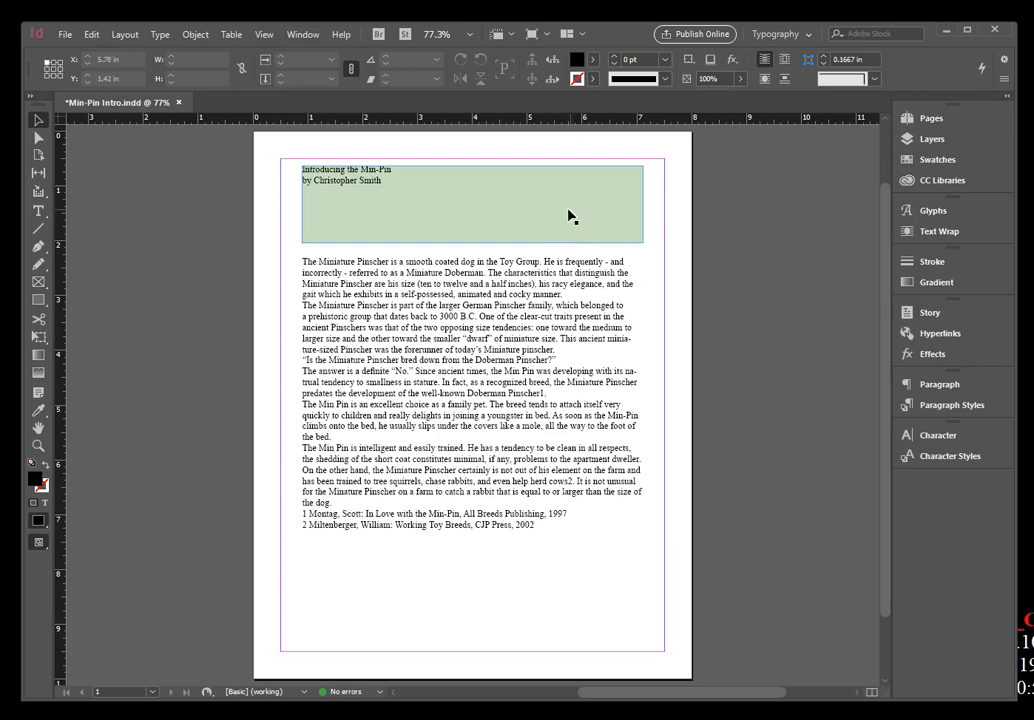
Step: Select the word "Introducing" in the headline with the Type tool and show its full character formatting options
left_click(40, 213)
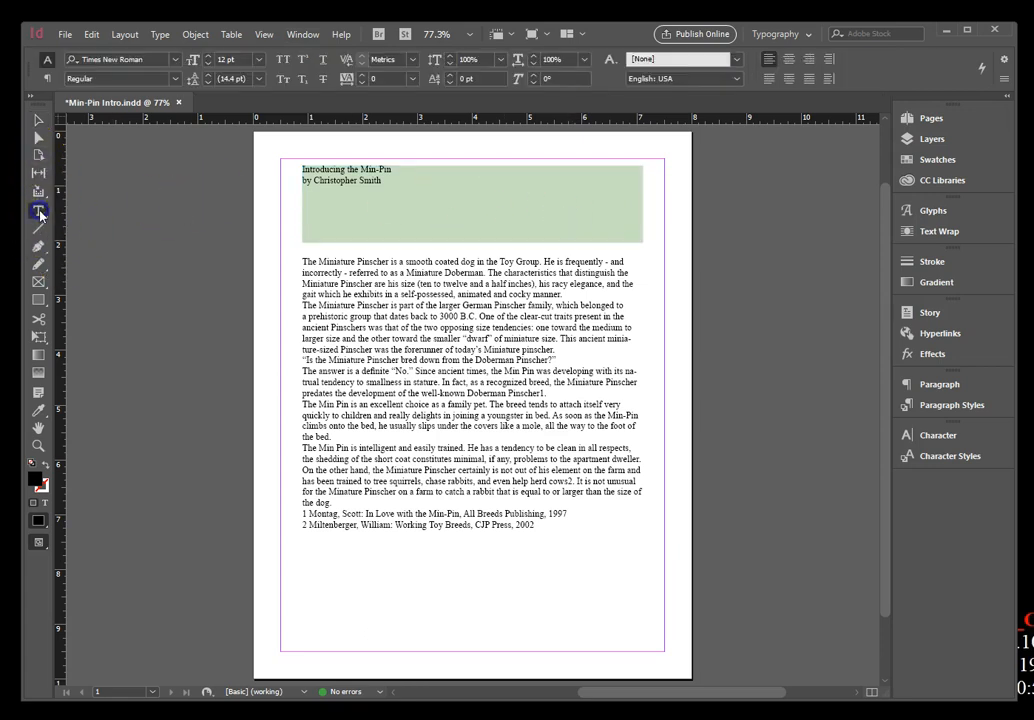
left_click(328, 172)
left_click(326, 171)
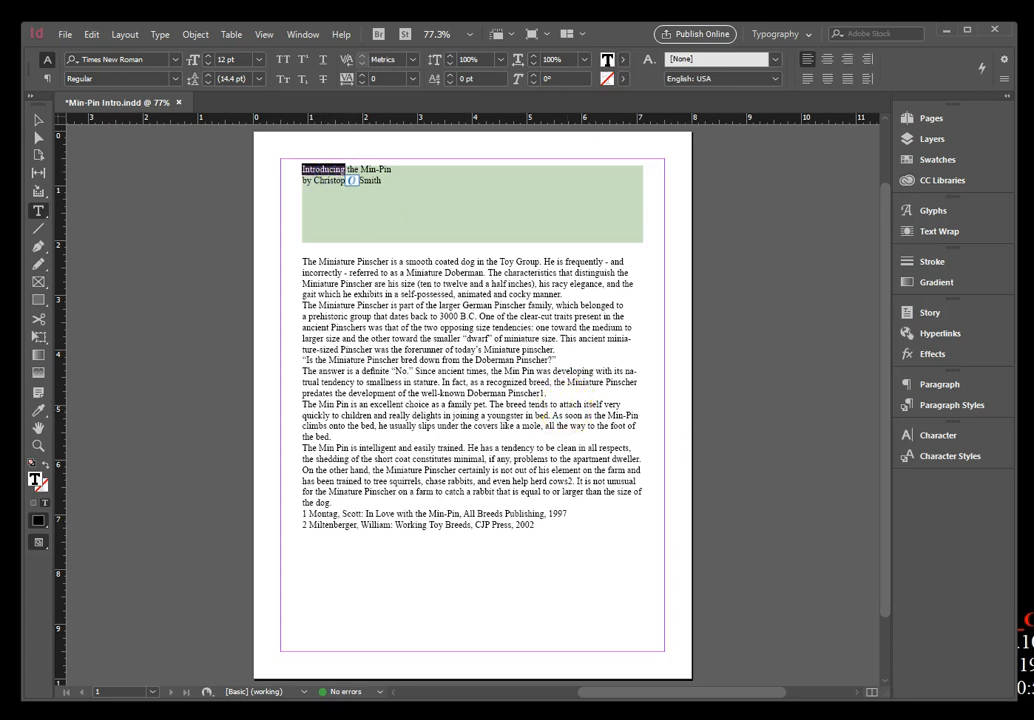
left_click(950, 437)
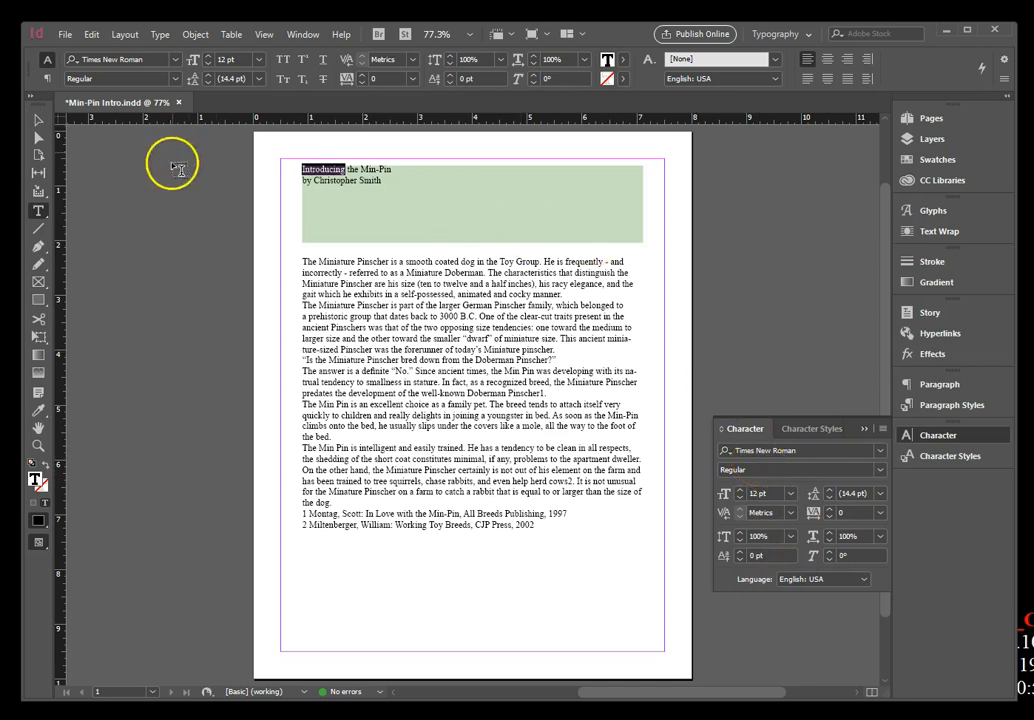
Step: Select the whole headline "Introducing the Min-Pin" and set its font to Impact
triple_click(312, 170)
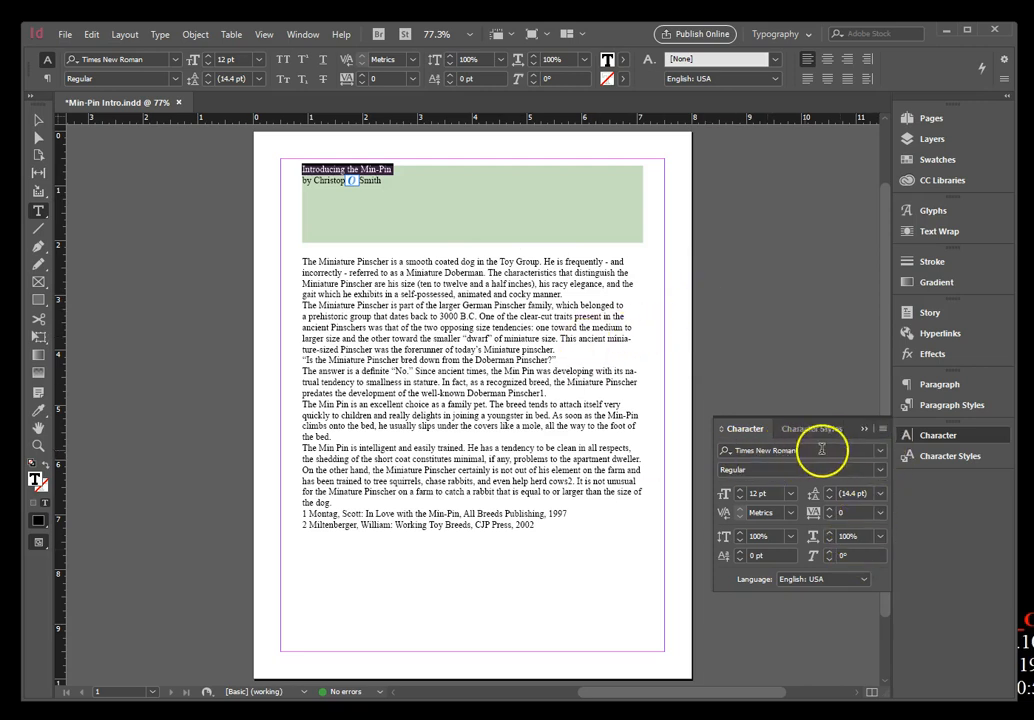
left_click(877, 455)
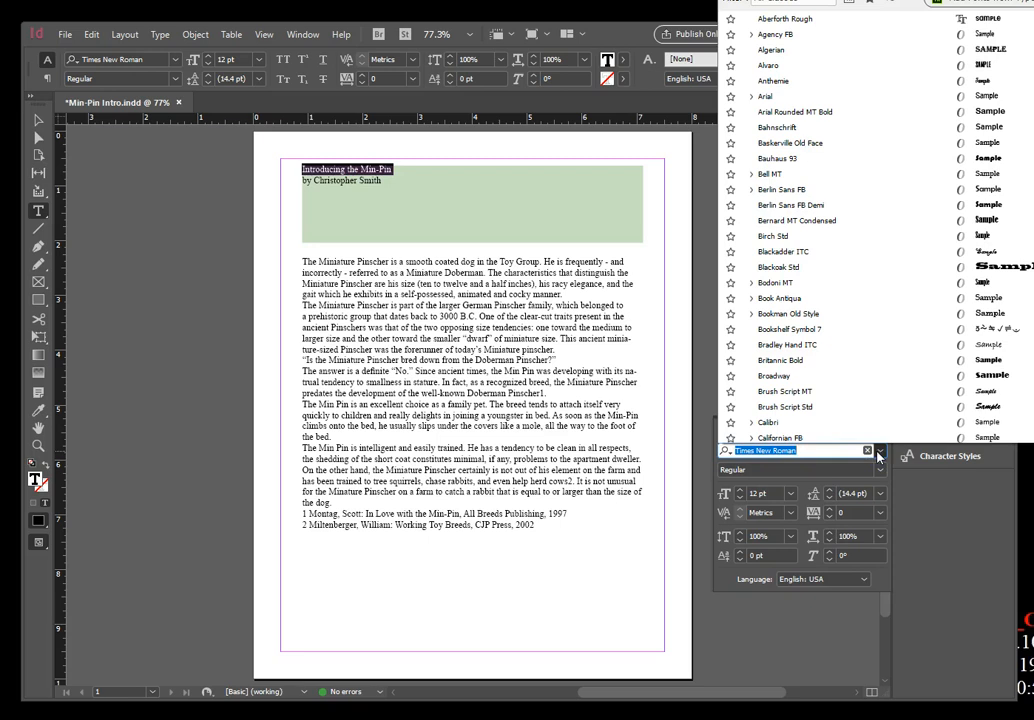
scroll(850, 380, "down", 7)
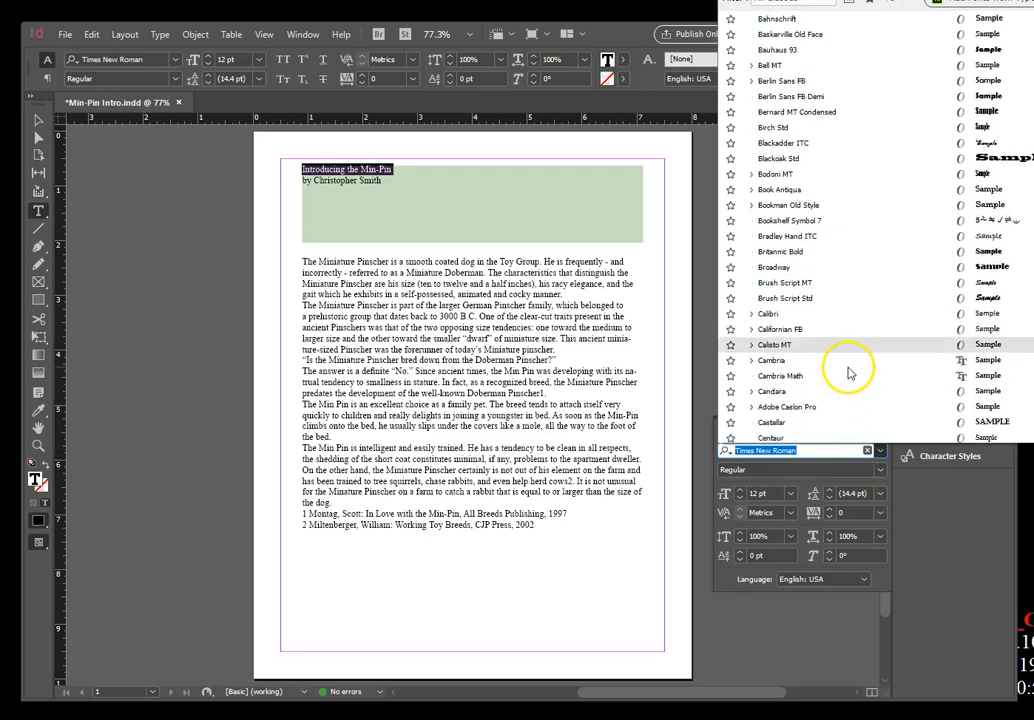
scroll(848, 372, "down", 12)
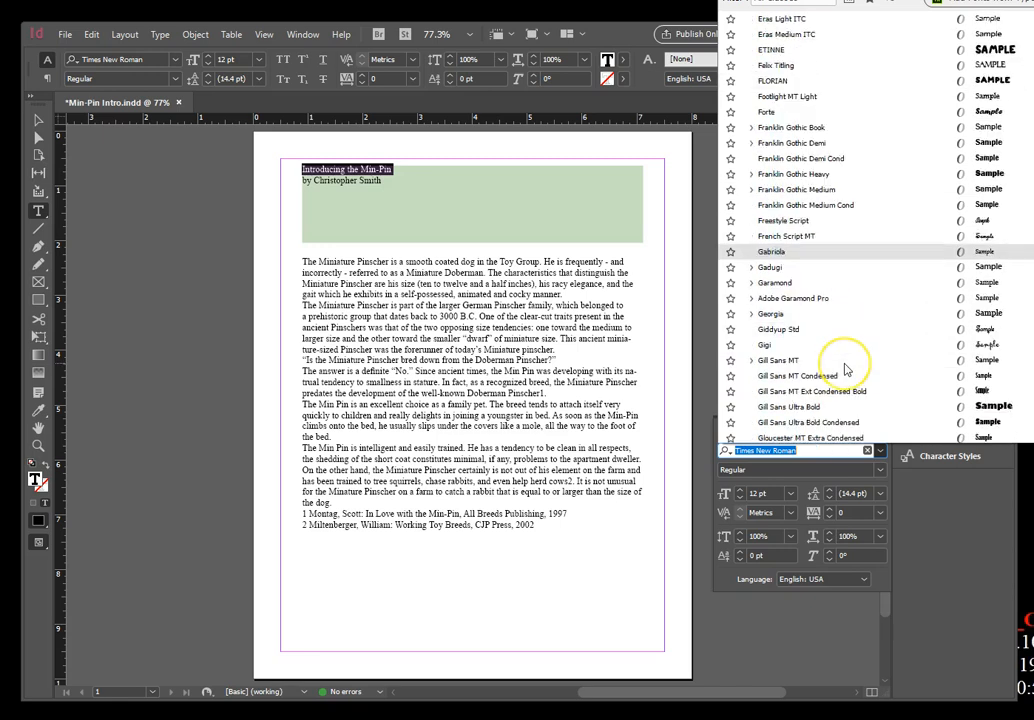
scroll(845, 370, "down", 4)
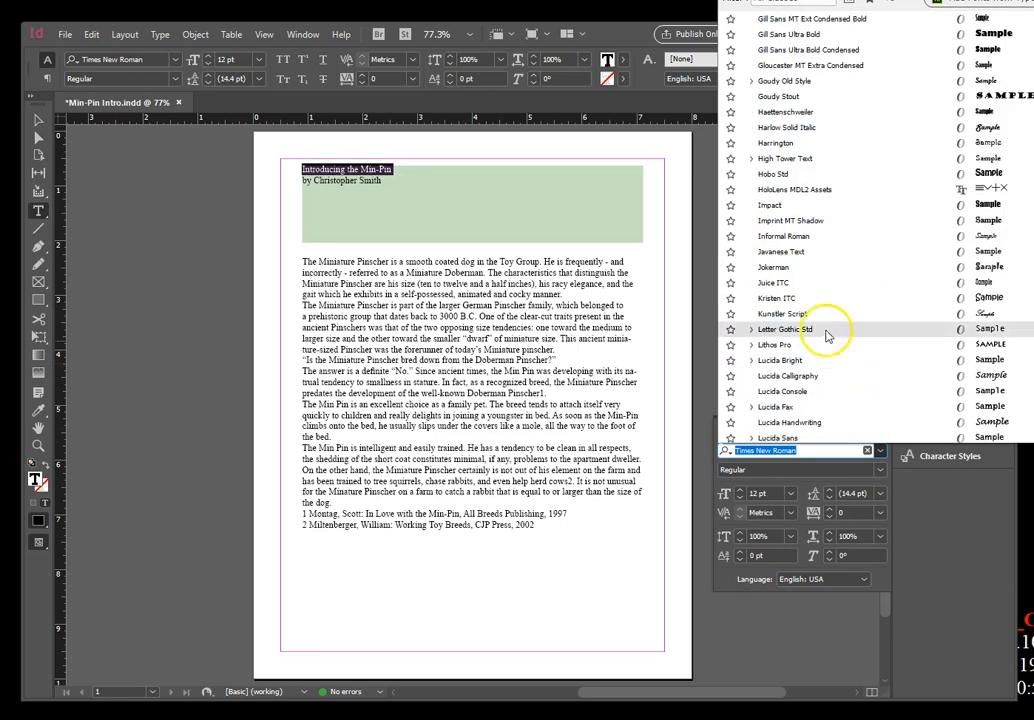
left_click(770, 205)
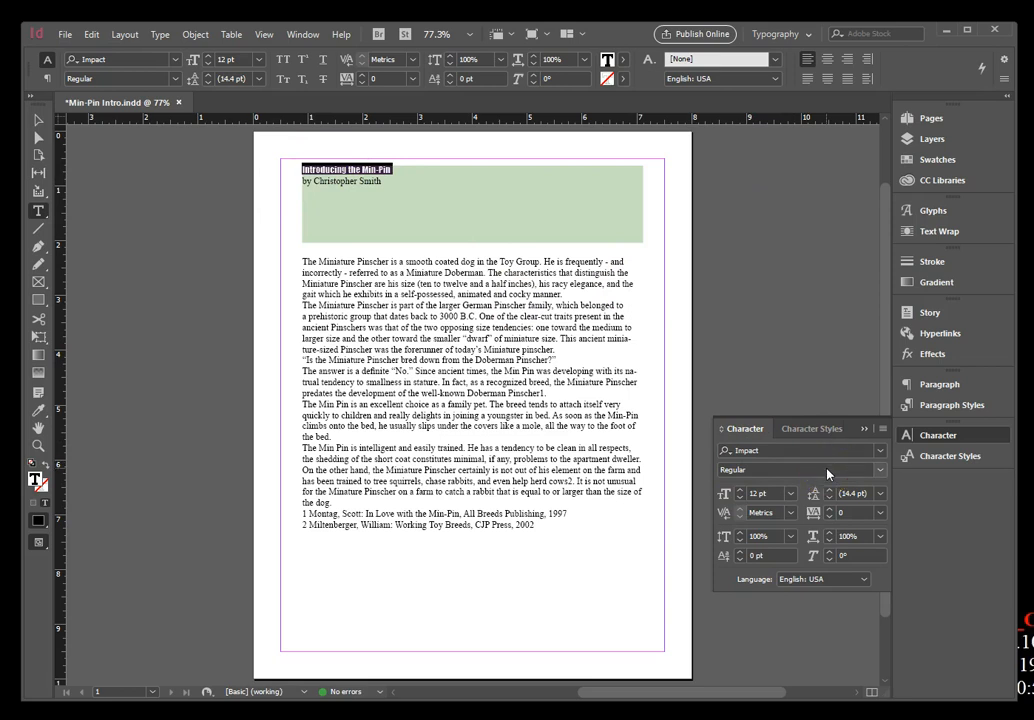
Step: Set the headline's font size to 48 pt
left_click(881, 470)
left_click(785, 512)
left_click(791, 494)
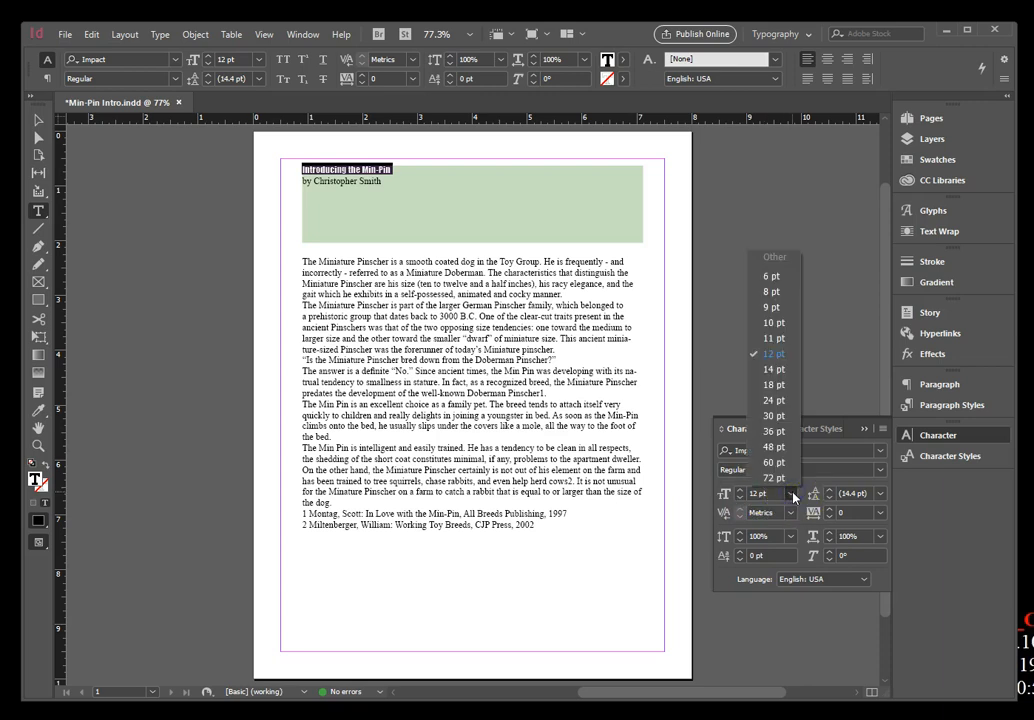
left_click(784, 447)
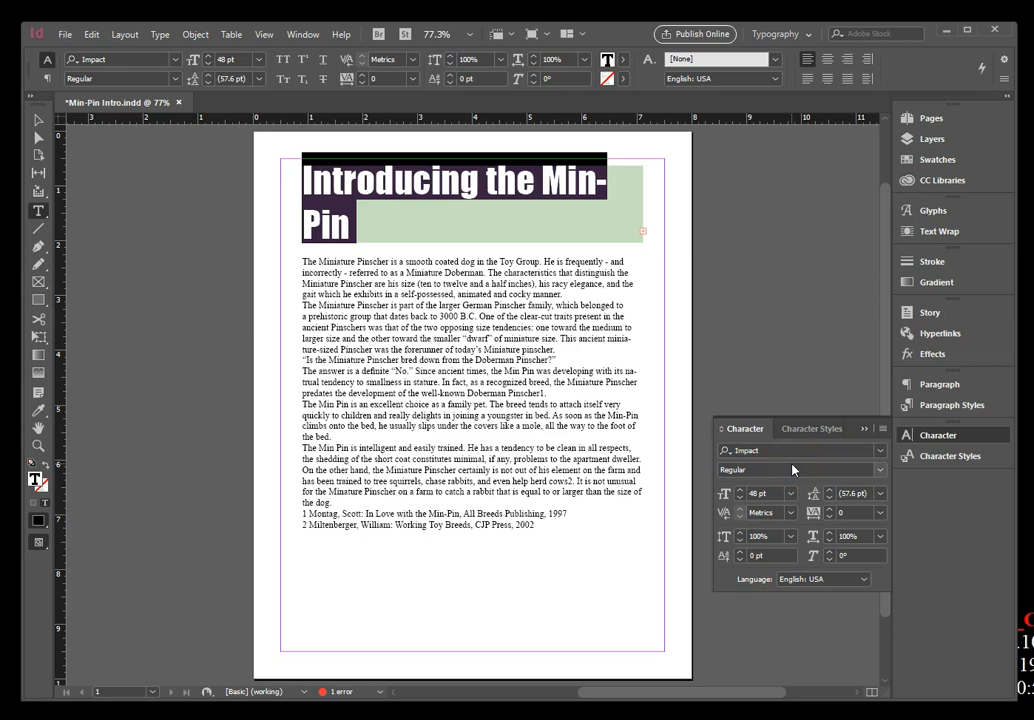
Step: Try to reduce the headline's text size gradually with repeated small decrements
key("ctrl+alt+comma")
key("ctrl+alt+comma")
key("ctrl+alt+comma")
key("ctrl+alt+comma")
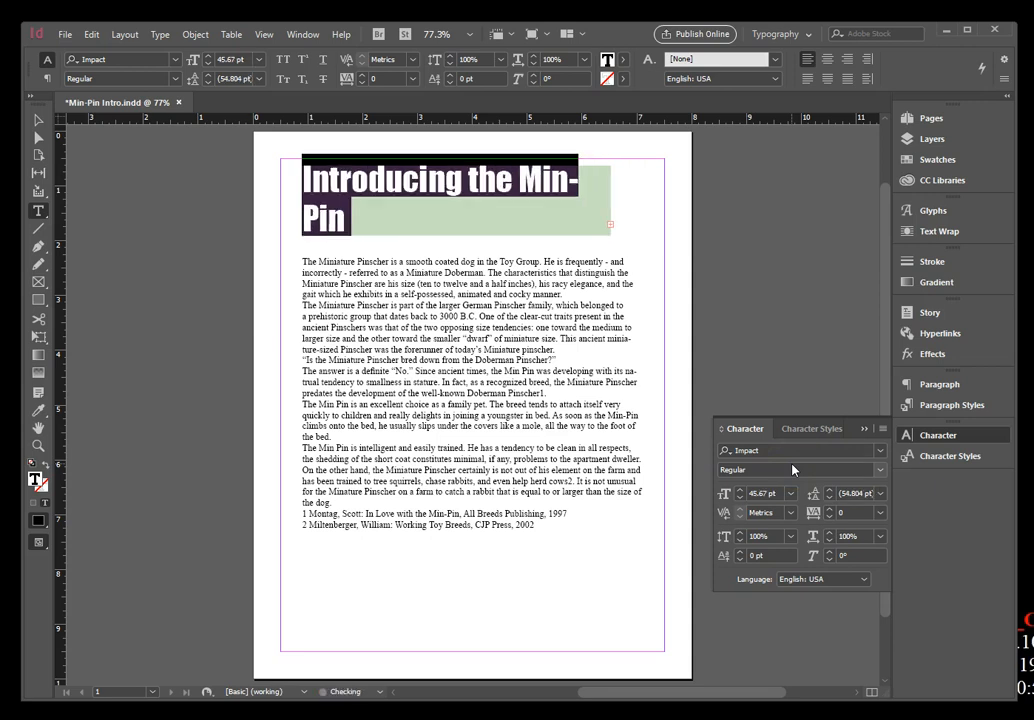
key("ctrl+alt+comma")
key("ctrl+alt+comma")
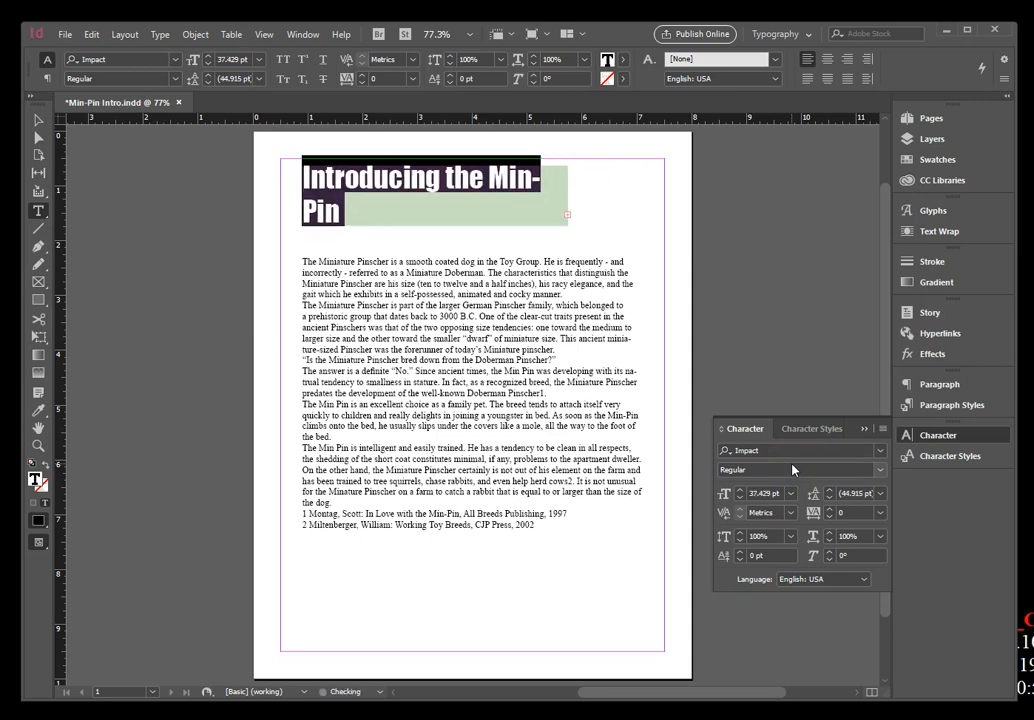
key("ctrl+alt+comma")
key("ctrl+alt+comma")
key("ctrl+alt+comma")
key("ctrl+alt+comma")
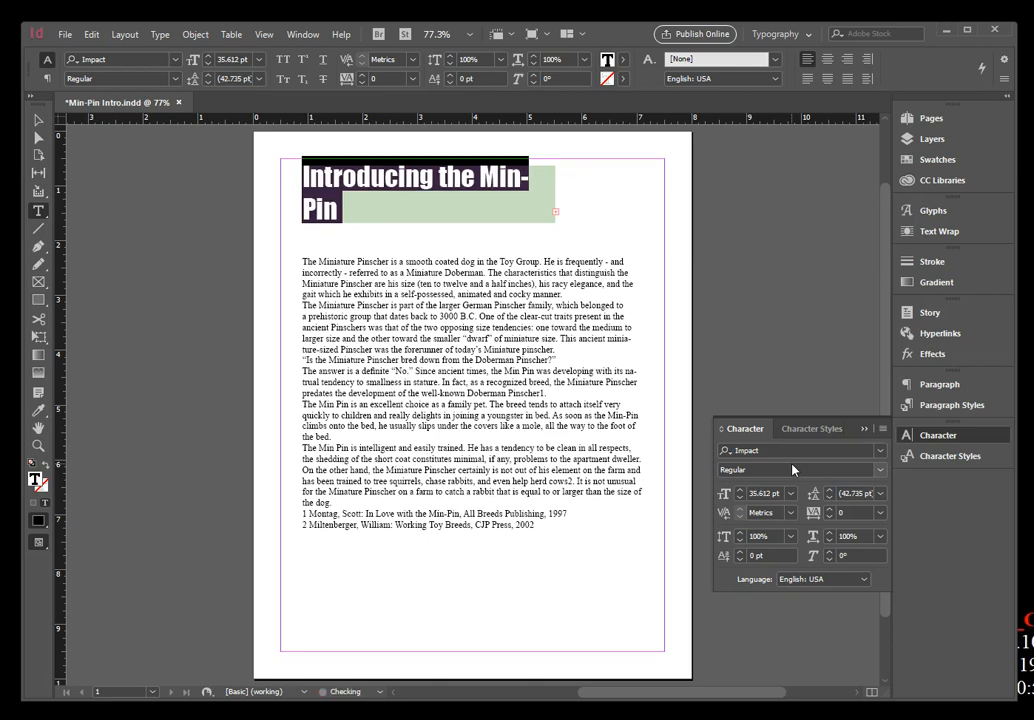
key("ctrl+alt+comma")
key("ctrl+alt+comma")
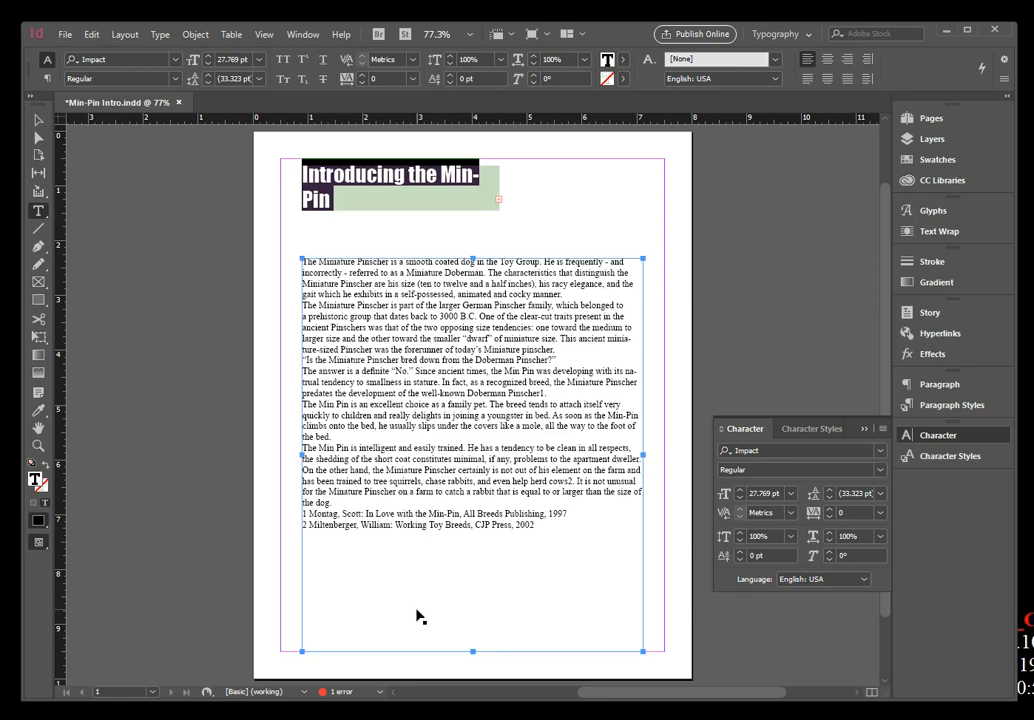
Step: Adjust the headline's font size in 2 pt increments to reach 32 pt
key("ctrl+shift+period")
key("ctrl+shift+period")
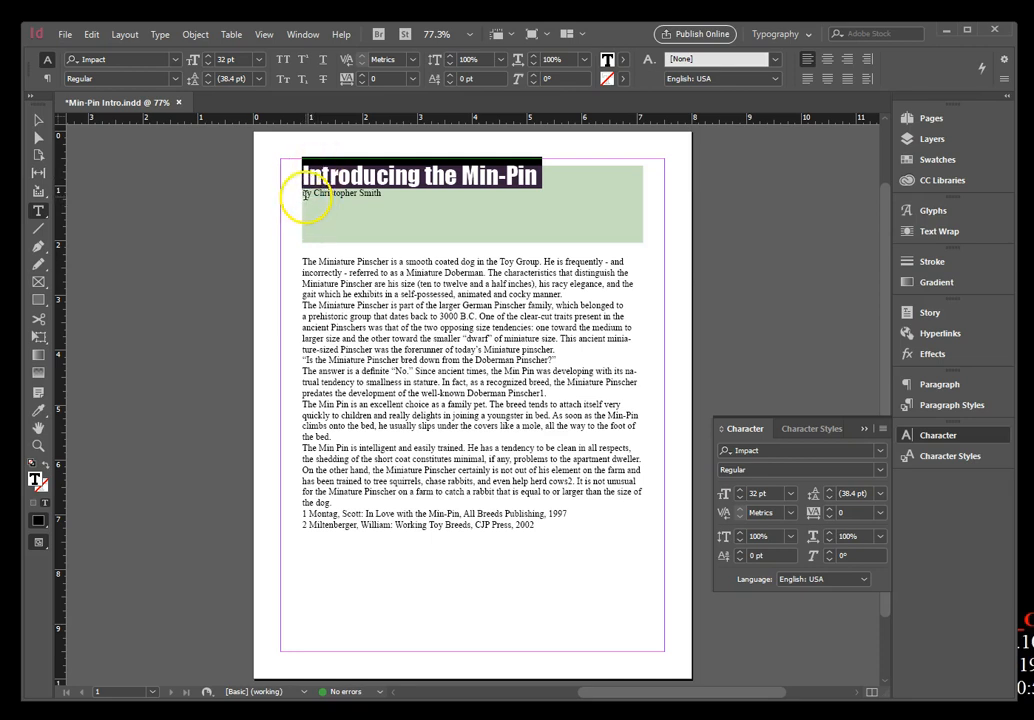
Step: Select the whole byline under the headline and set its font to Garamond
triple_click(304, 194)
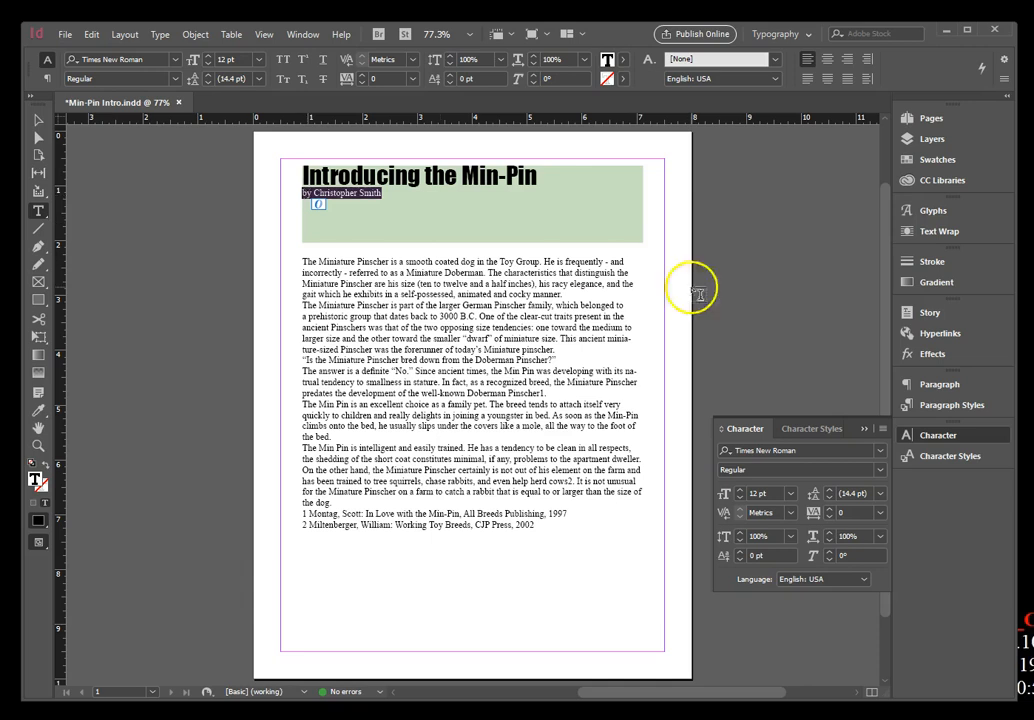
left_click(772, 450)
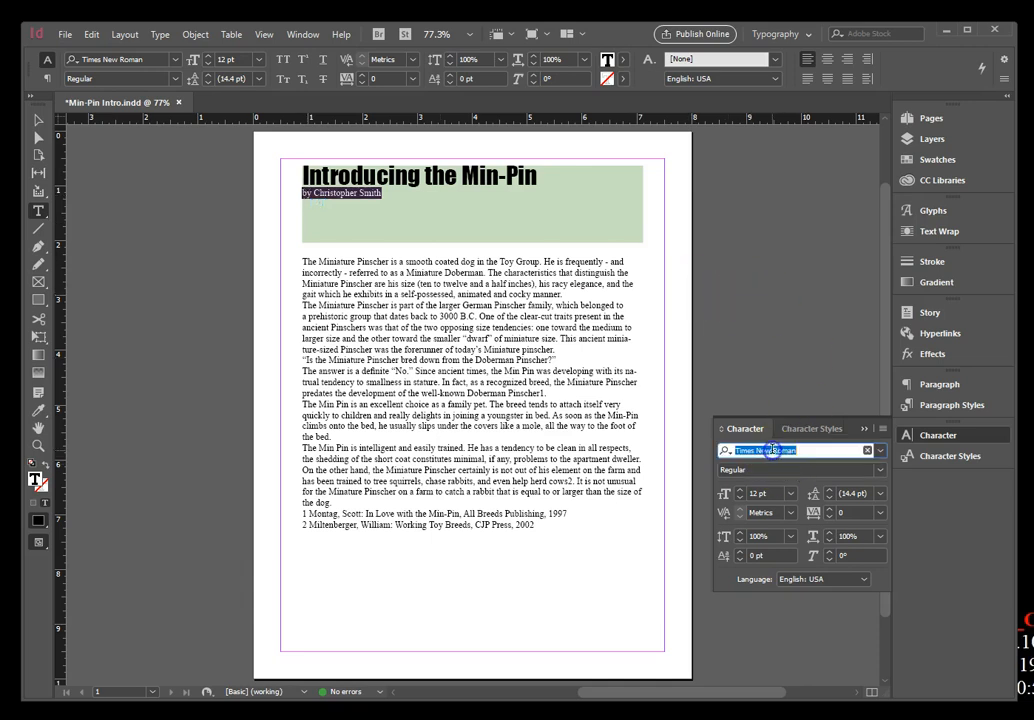
left_click(879, 452)
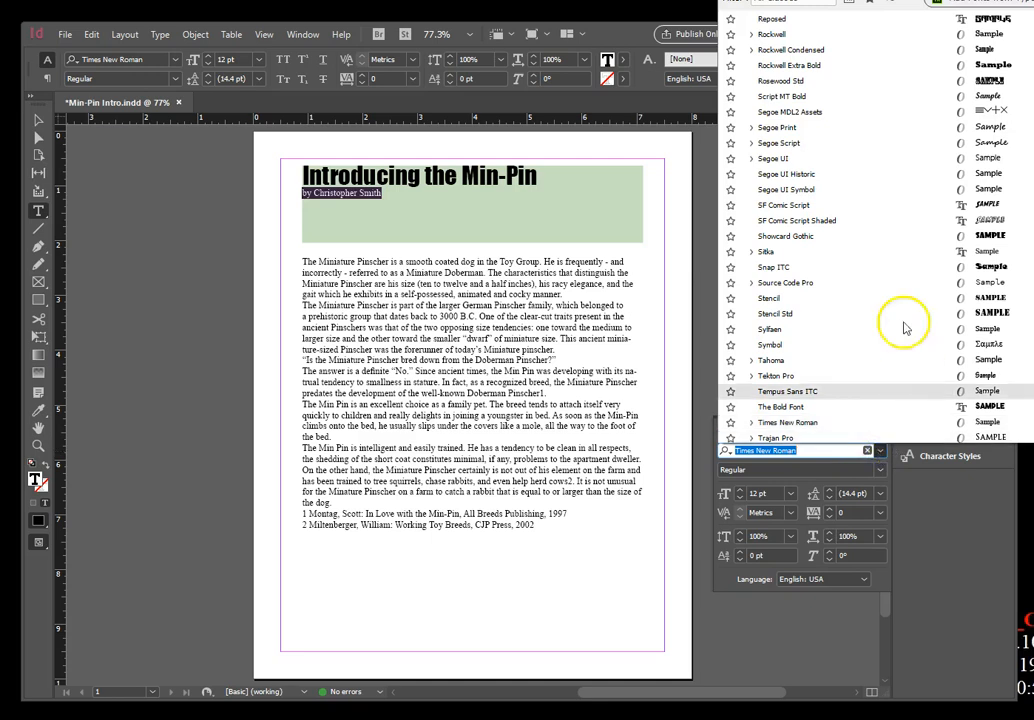
scroll(842, 215, "up", 2)
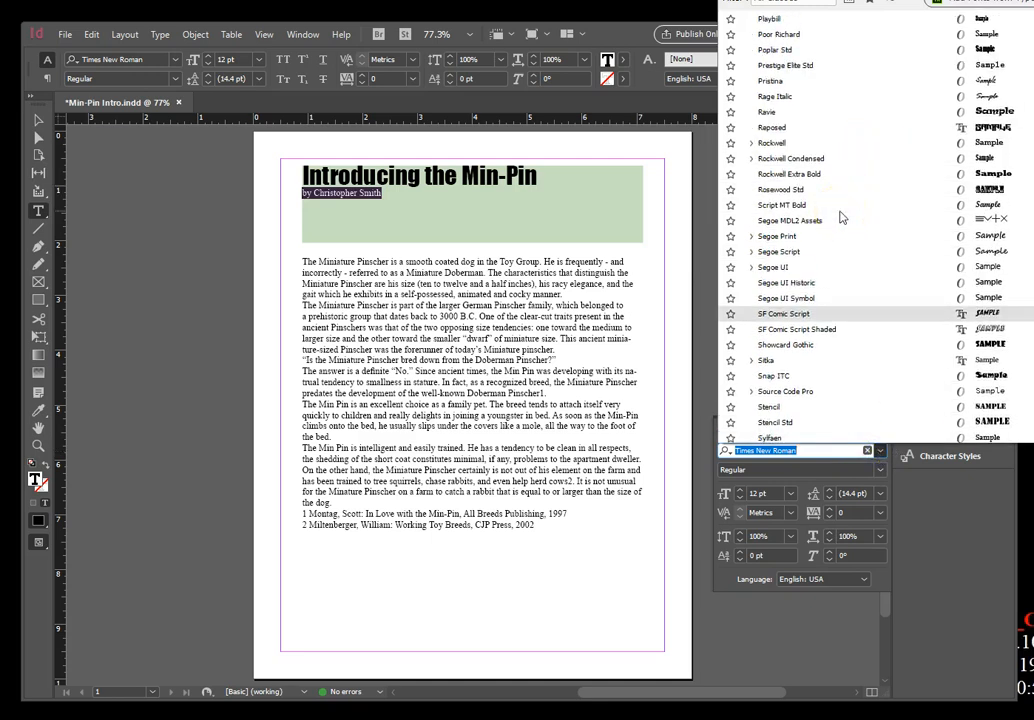
scroll(842, 282, "up", 10)
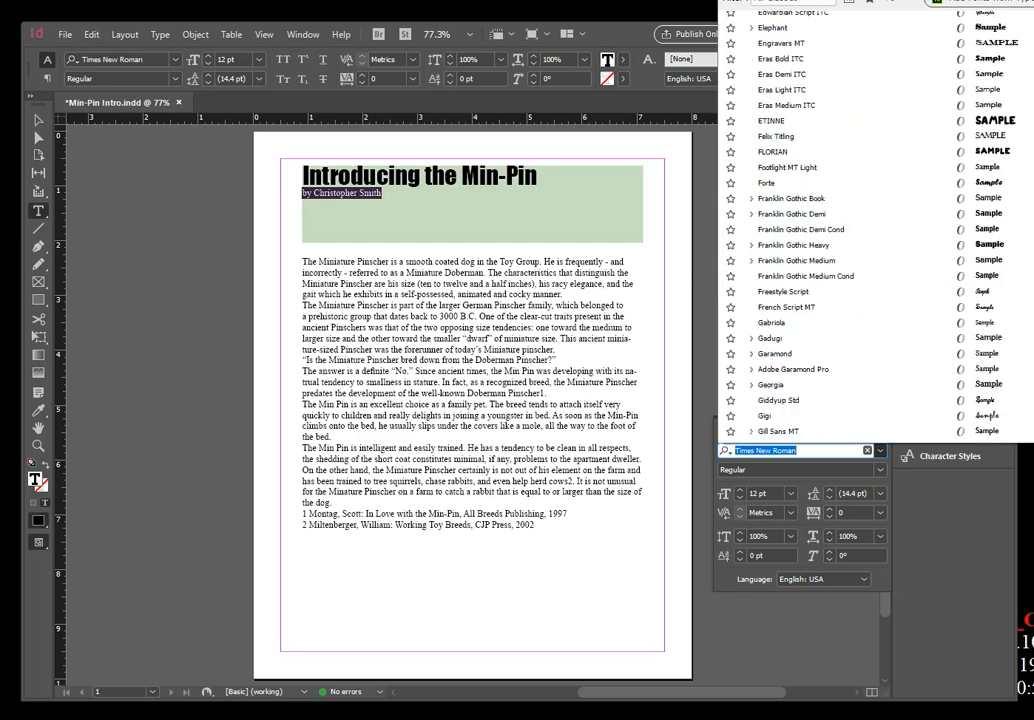
scroll(877, 250, "down", 1)
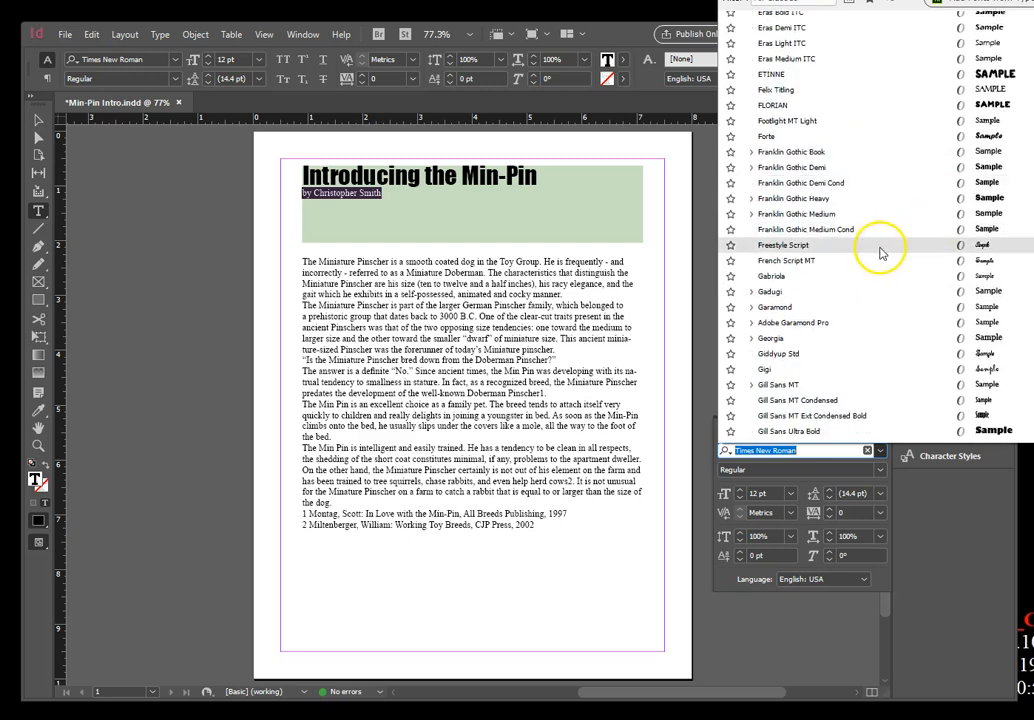
left_click(877, 310)
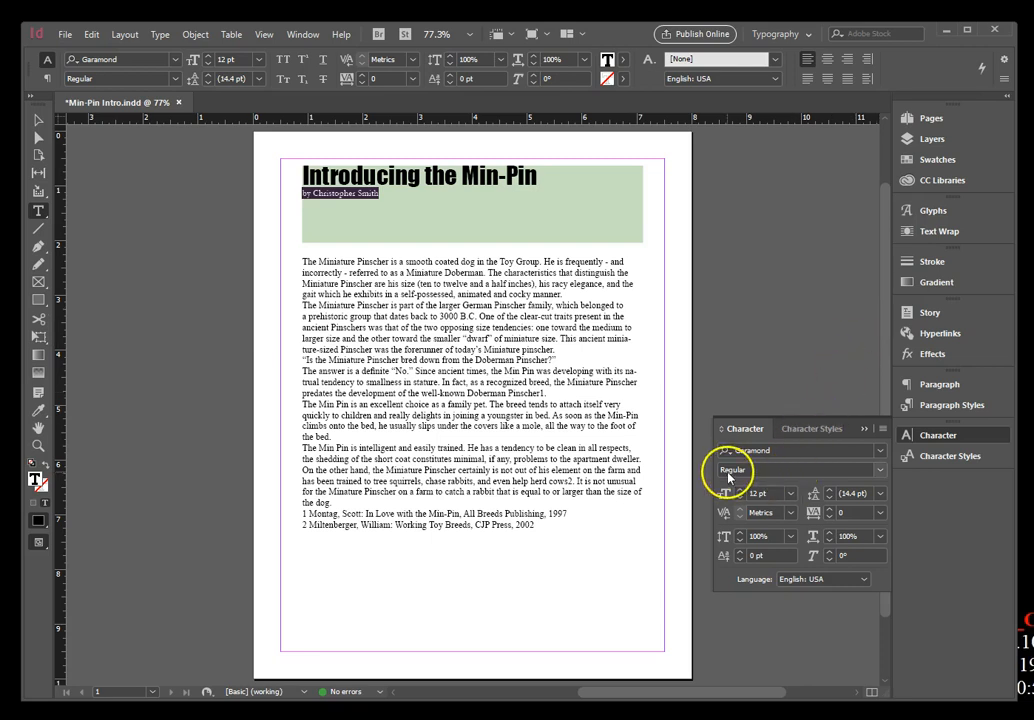
Step: Set the byline's font style to Italic and its size to 18 pt
left_click(879, 470)
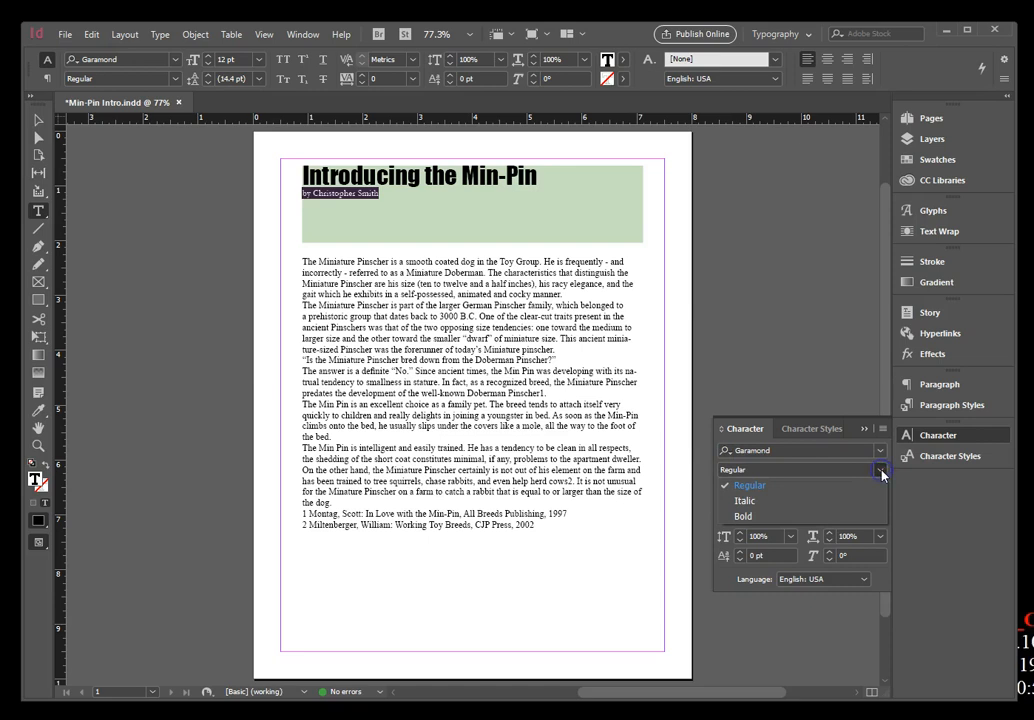
left_click(867, 507)
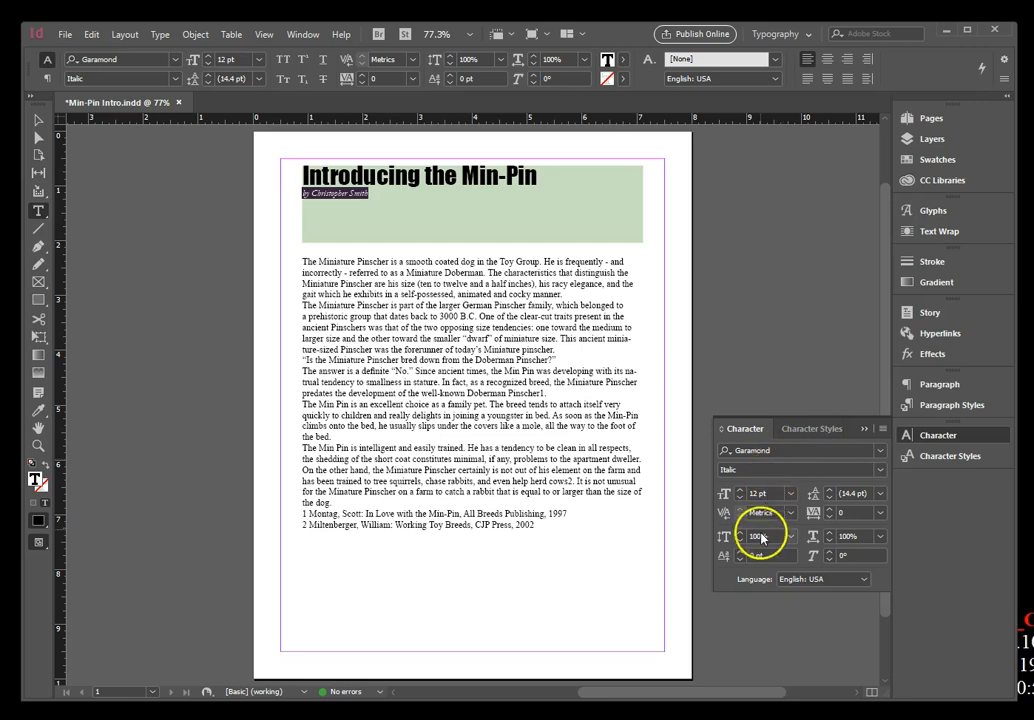
left_click(792, 494)
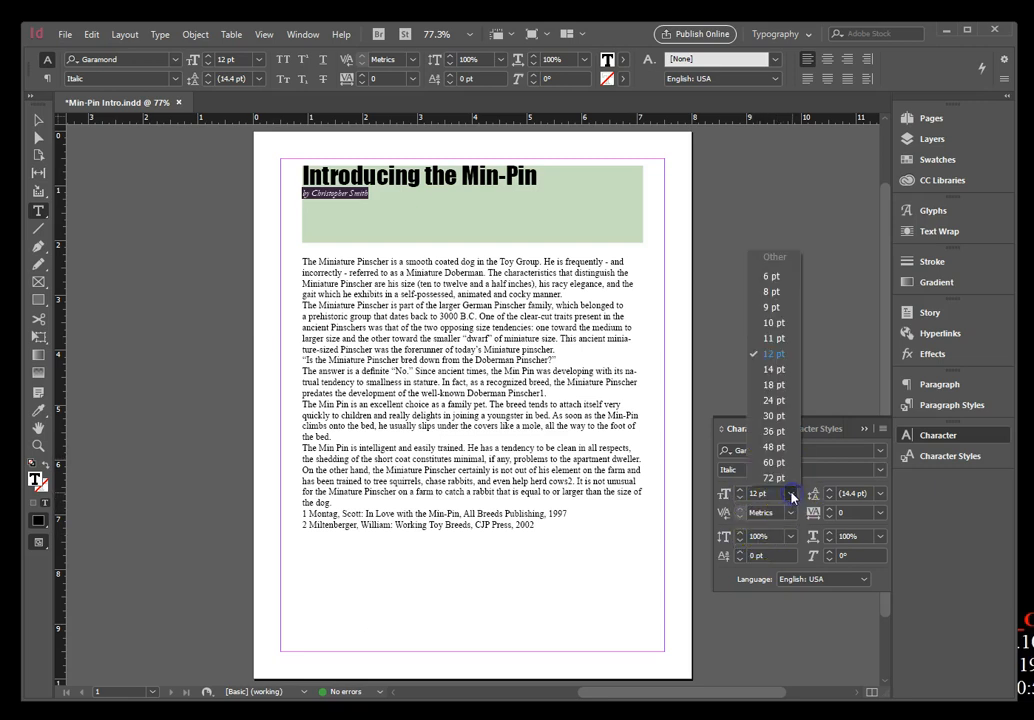
left_click(773, 384)
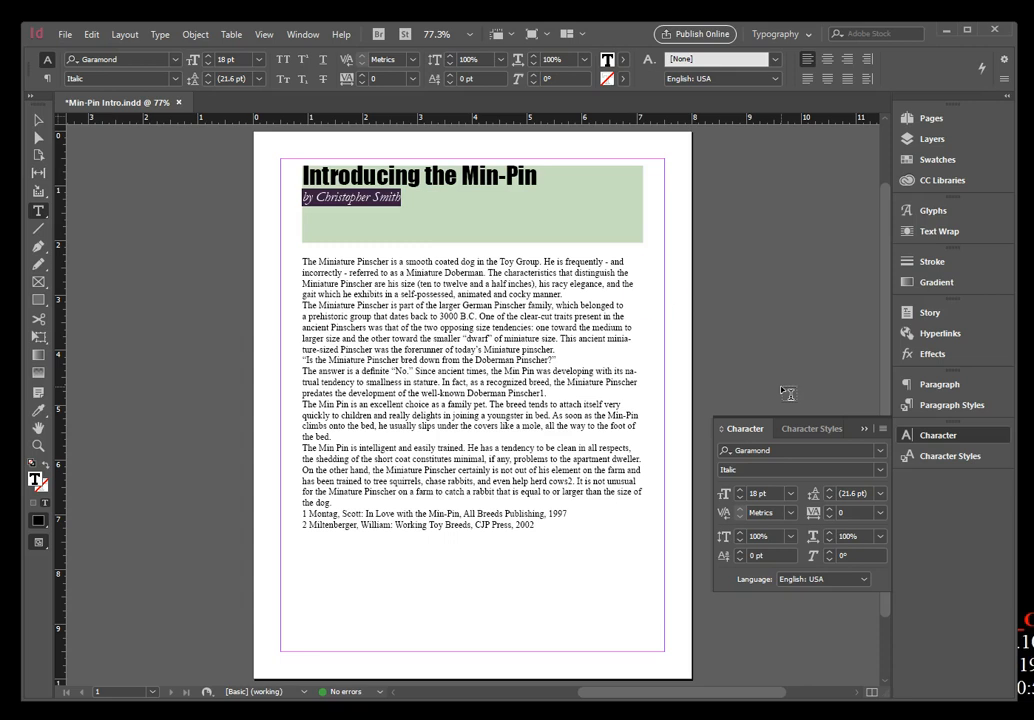
Step: Center the text vertically in the green headline frame through its Text Frame Options
left_click(38, 120)
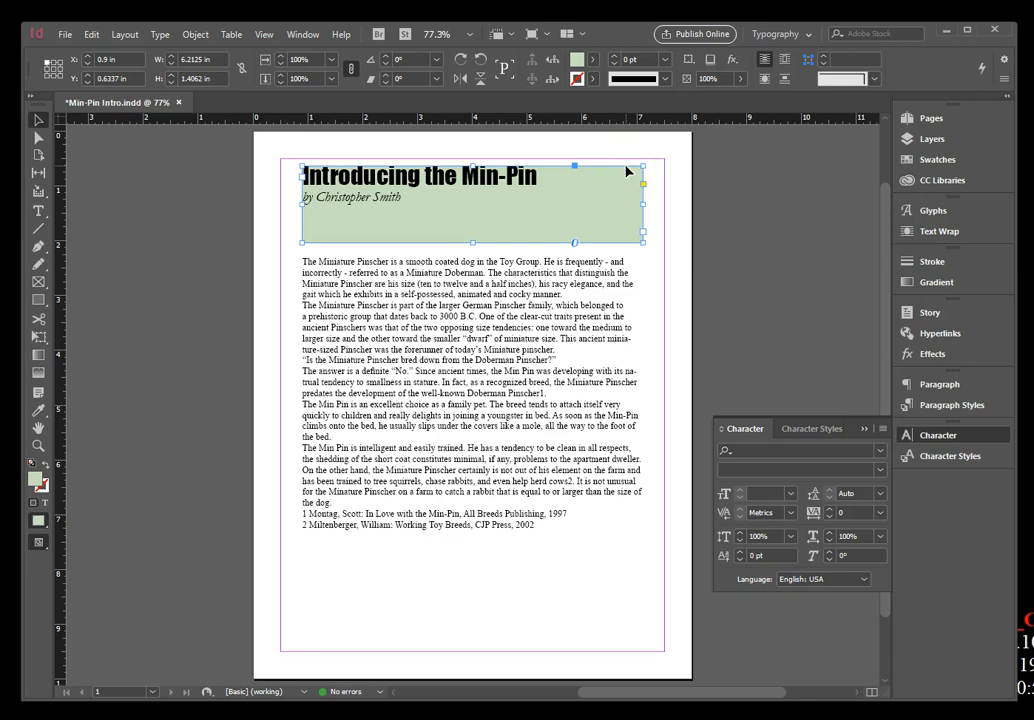
left_click(195, 34)
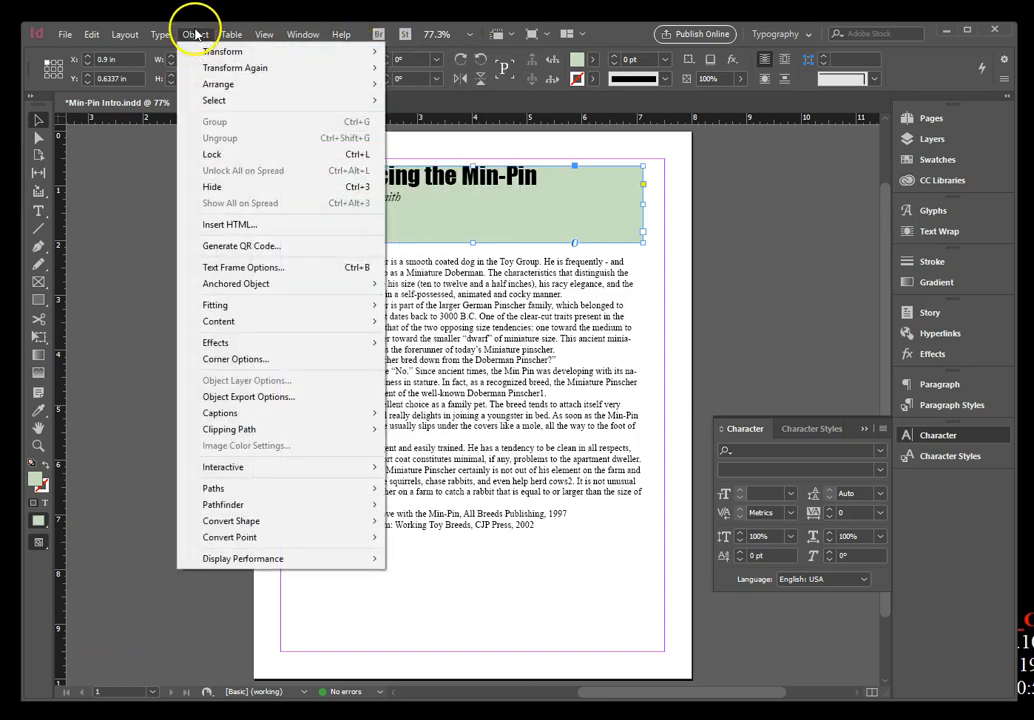
left_click(228, 272)
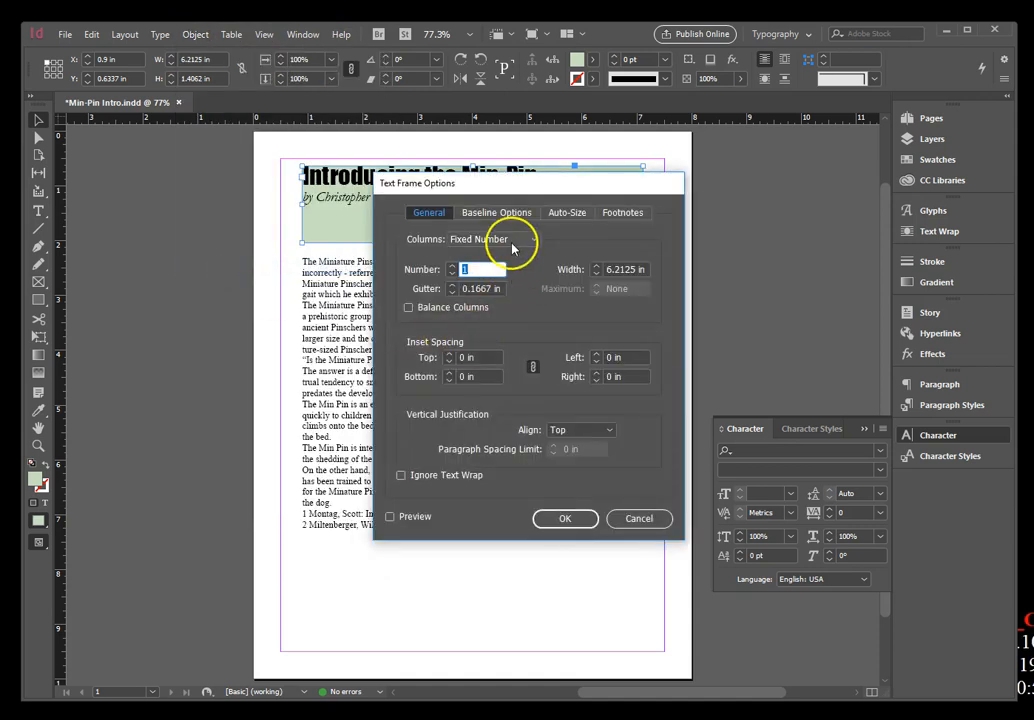
left_click(512, 240)
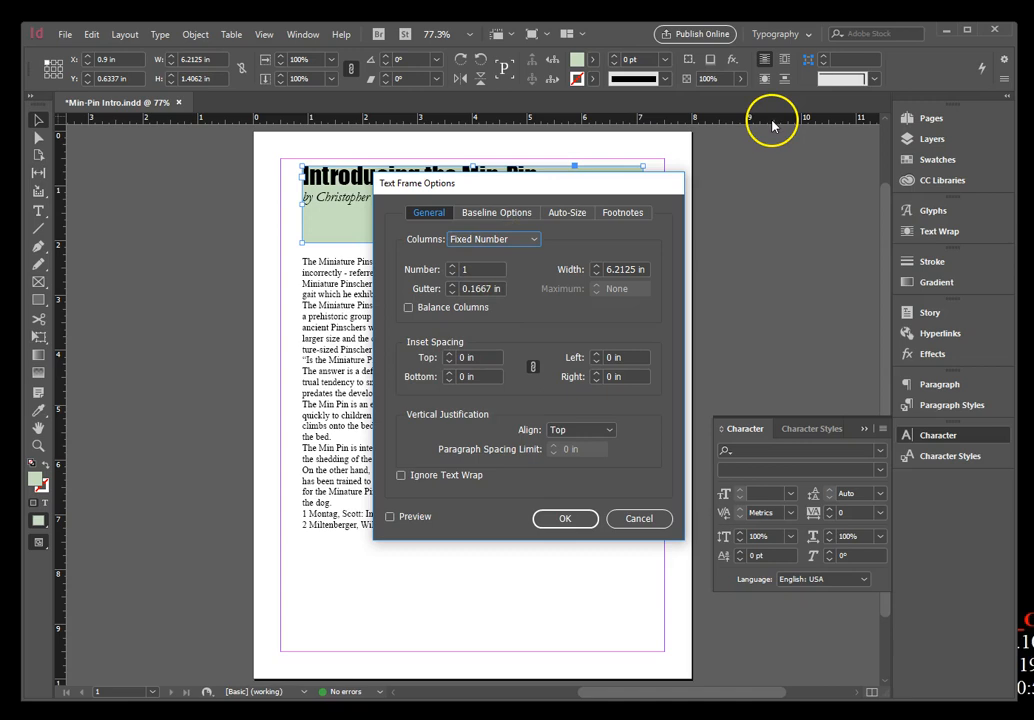
left_click(609, 431)
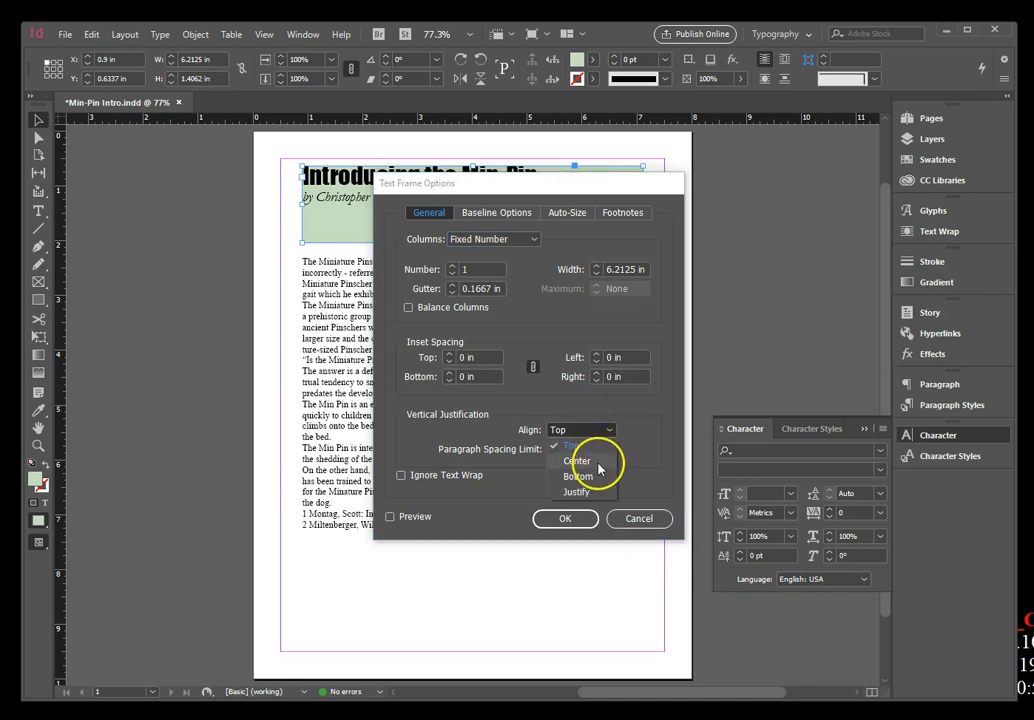
left_click(595, 462)
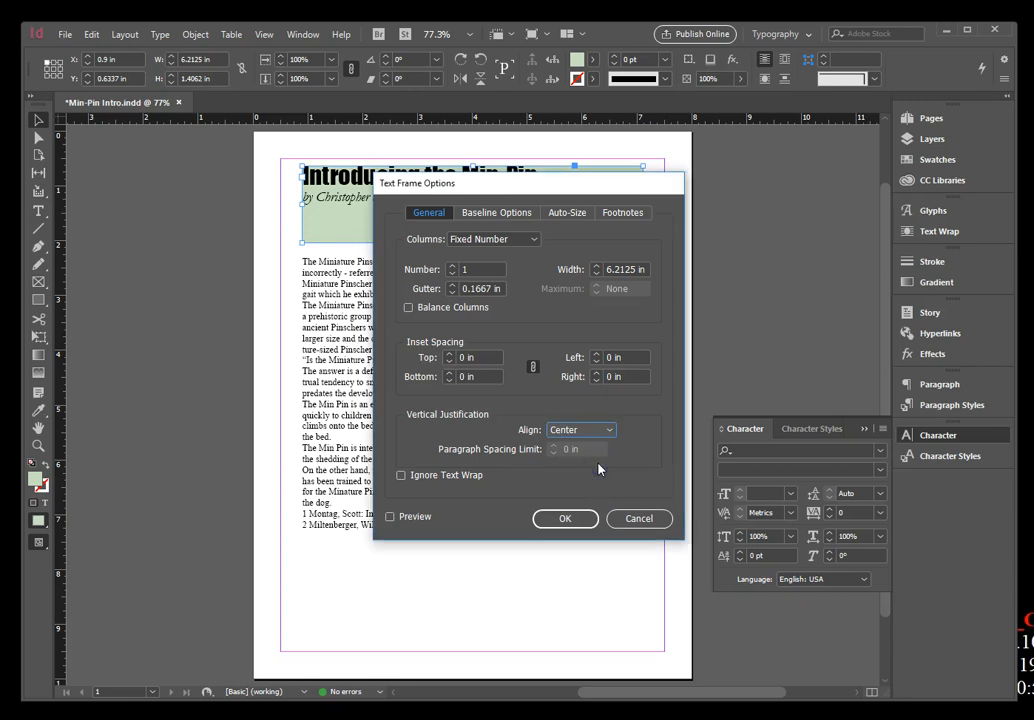
left_click(566, 519)
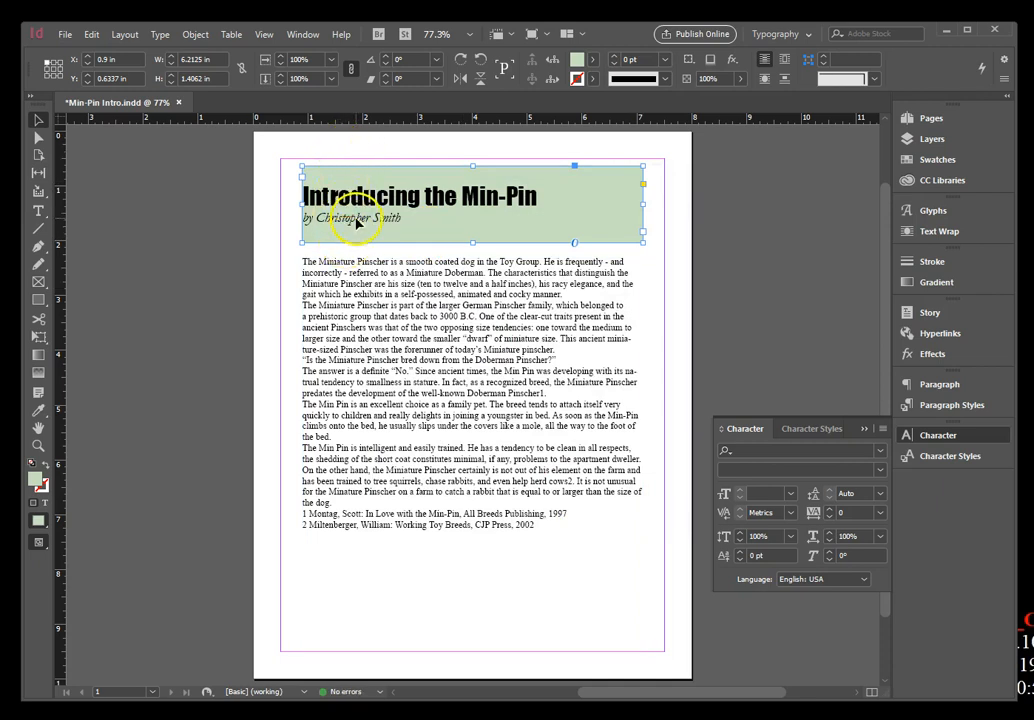
Step: Select the whole headline "Introducing the Min-Pin", try a tracking of 200, and settle on a tracking of 25
left_click(37, 447)
left_click_drag(285, 152, 669, 258)
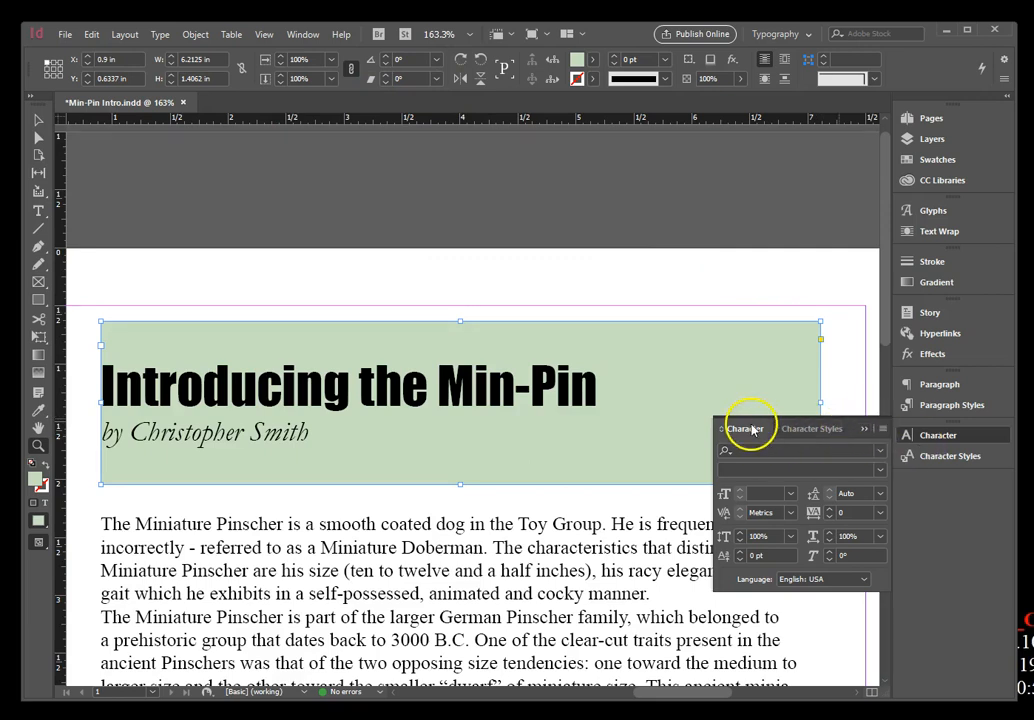
scroll(584, 519, "down", 3)
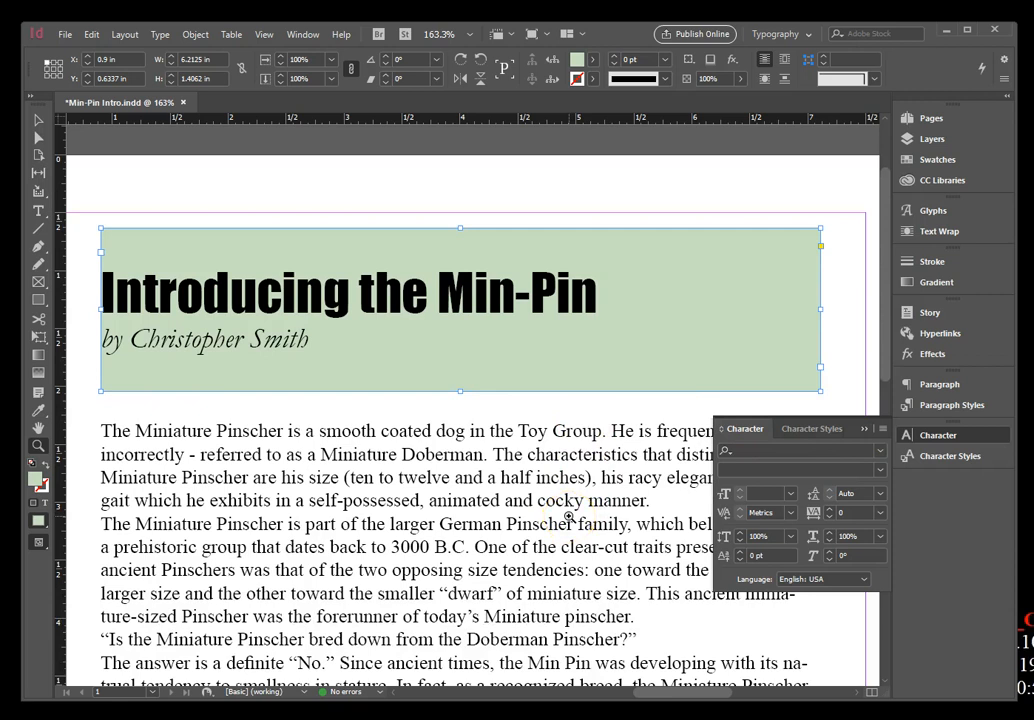
left_click(38, 211)
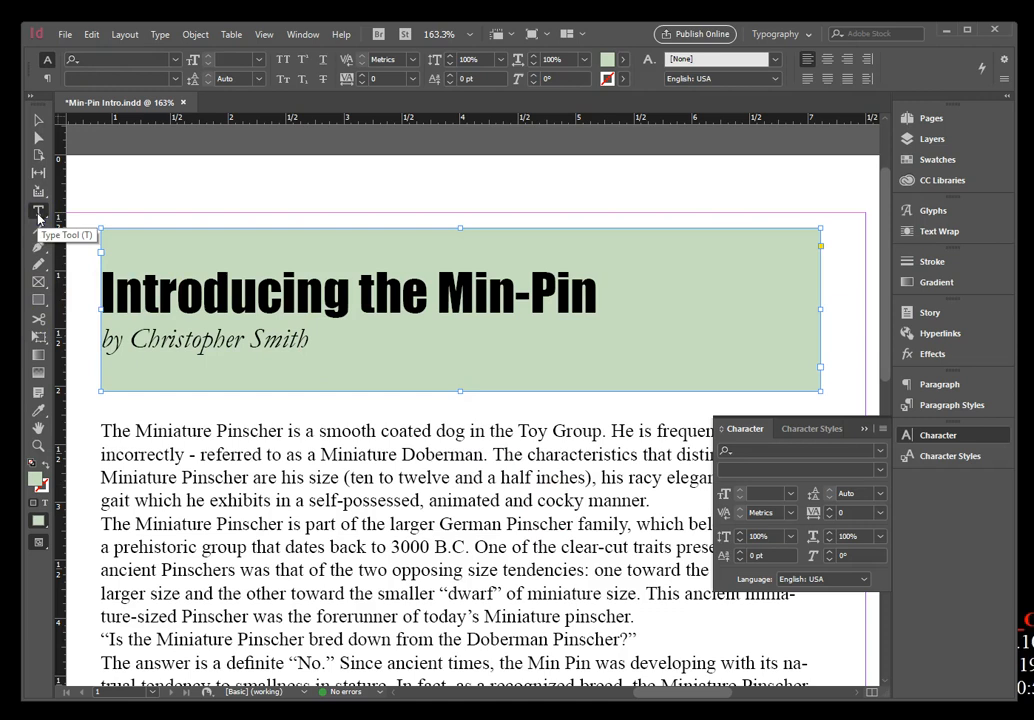
triple_click(270, 293)
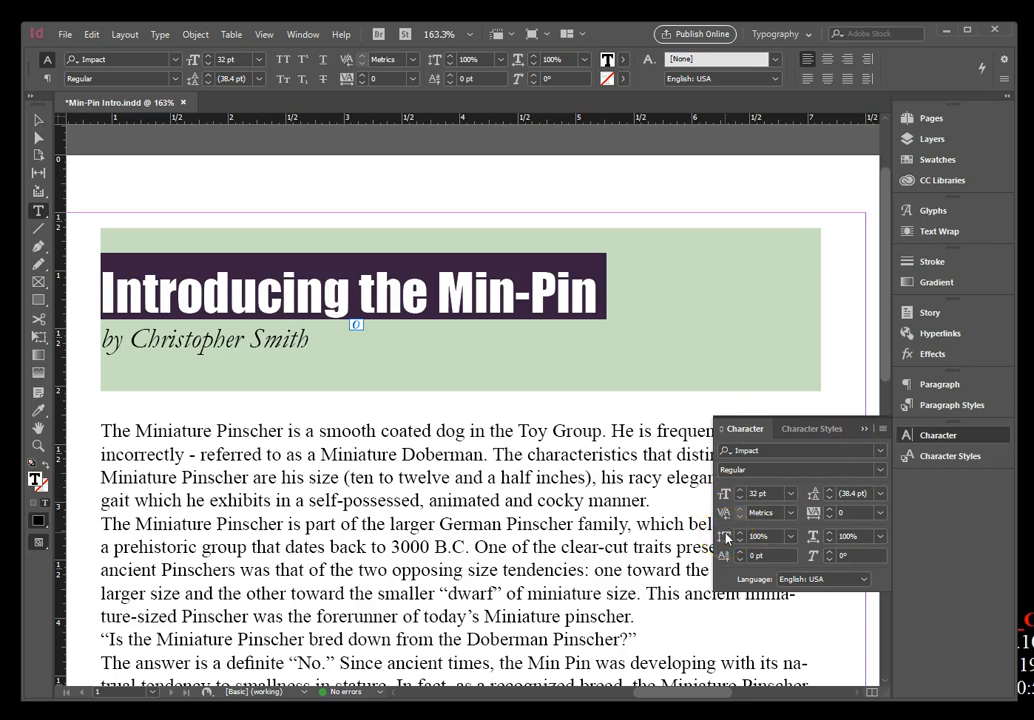
left_click(741, 429)
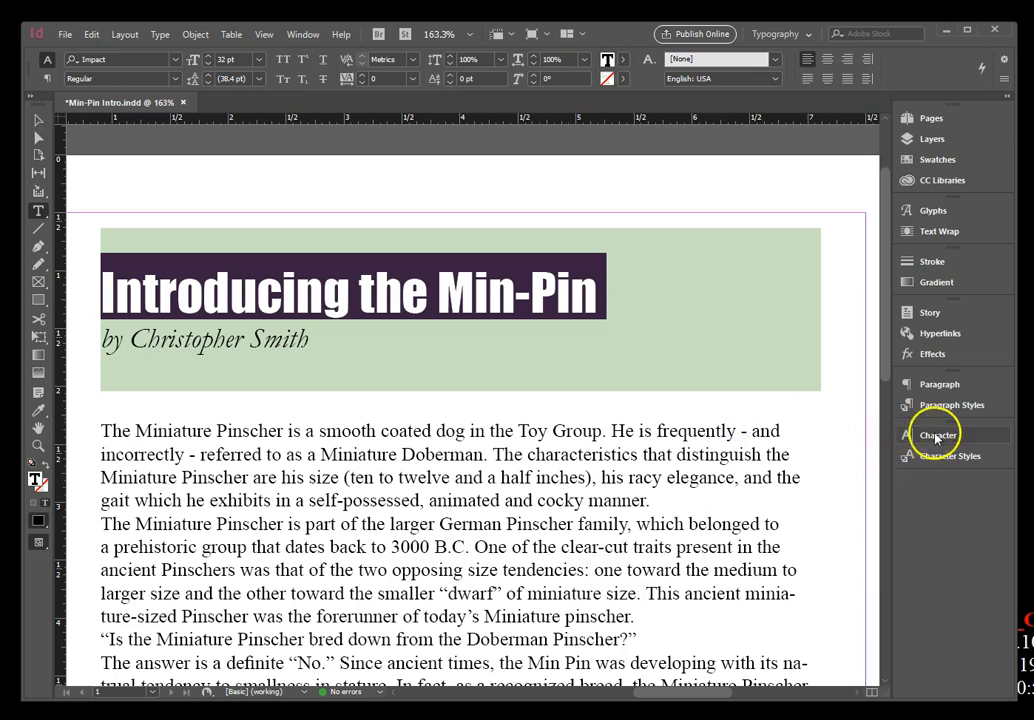
left_click(904, 436)
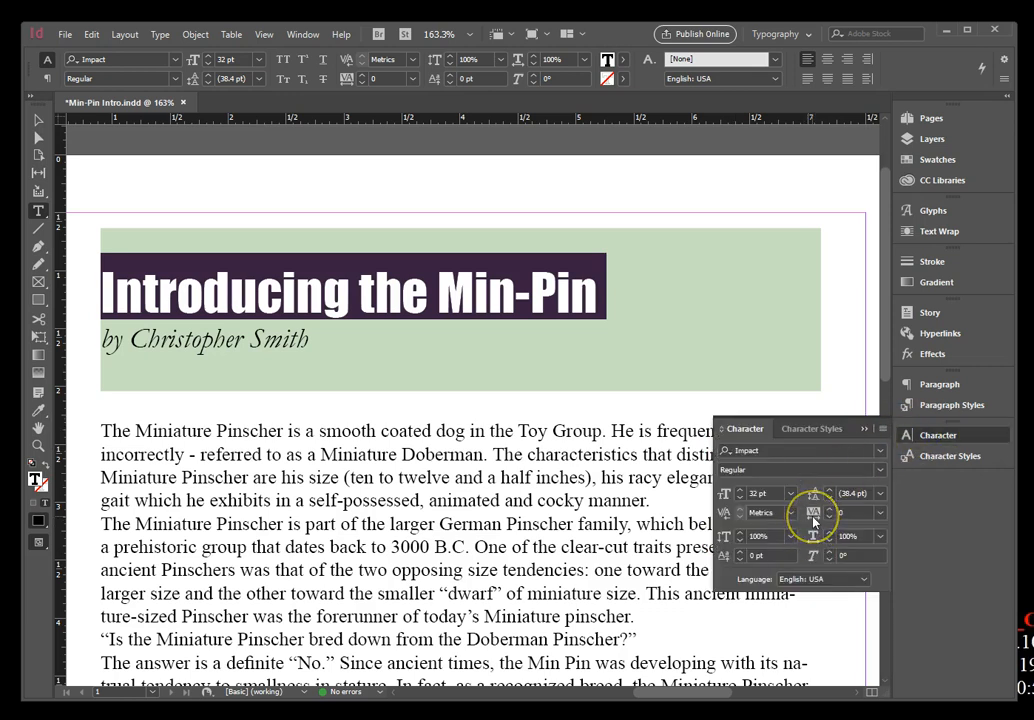
left_click(880, 513)
left_click(866, 499)
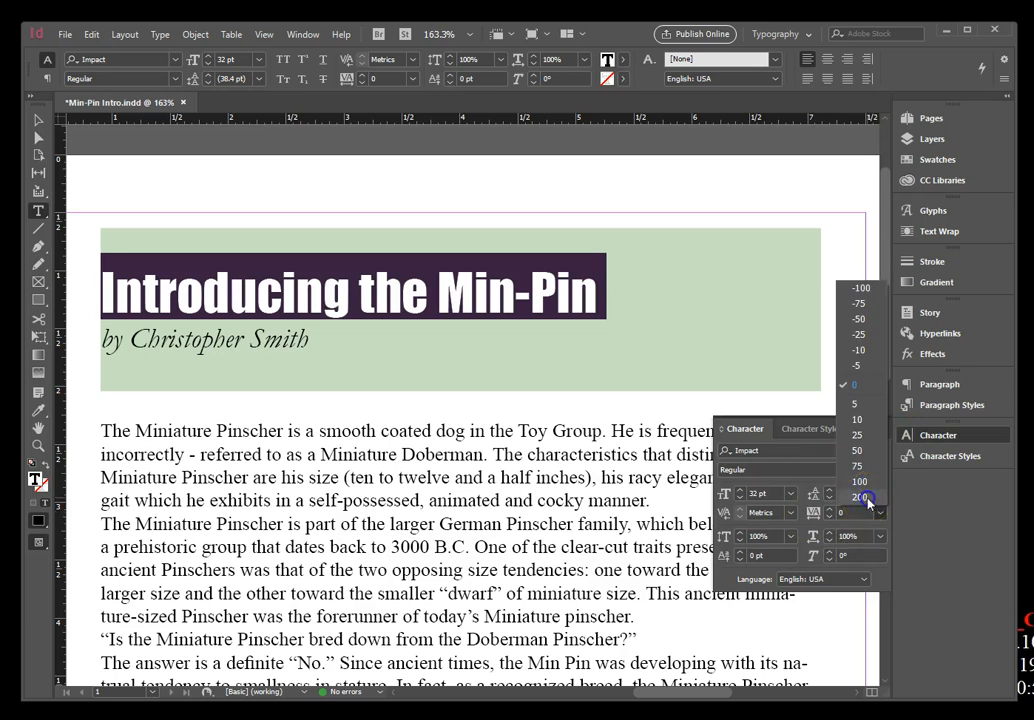
left_click(866, 498)
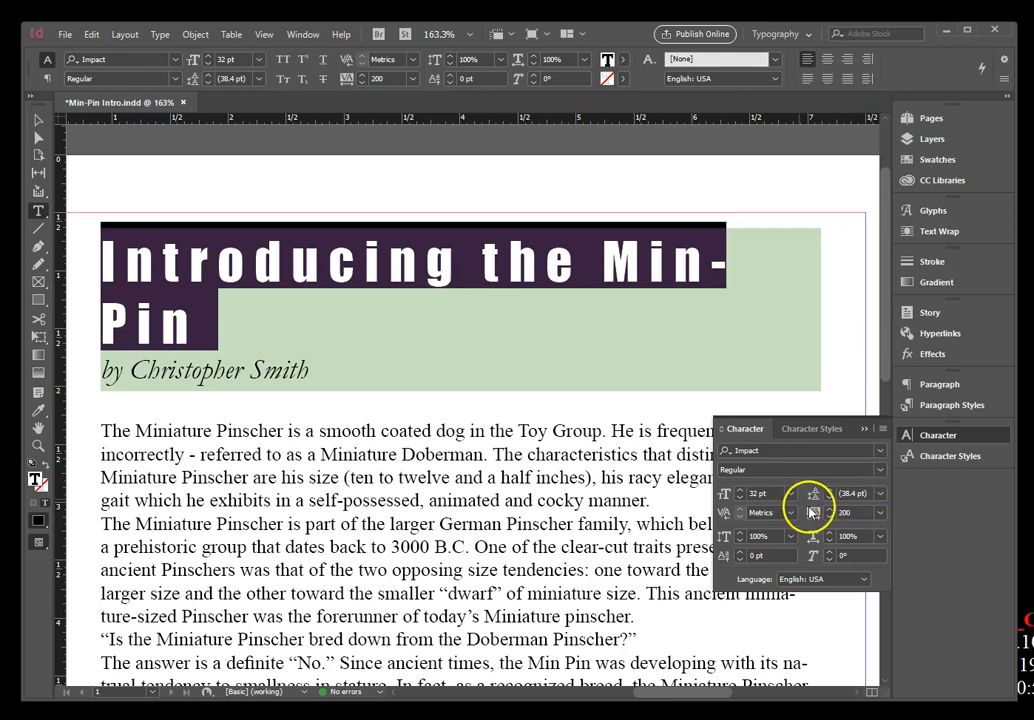
left_click(880, 512)
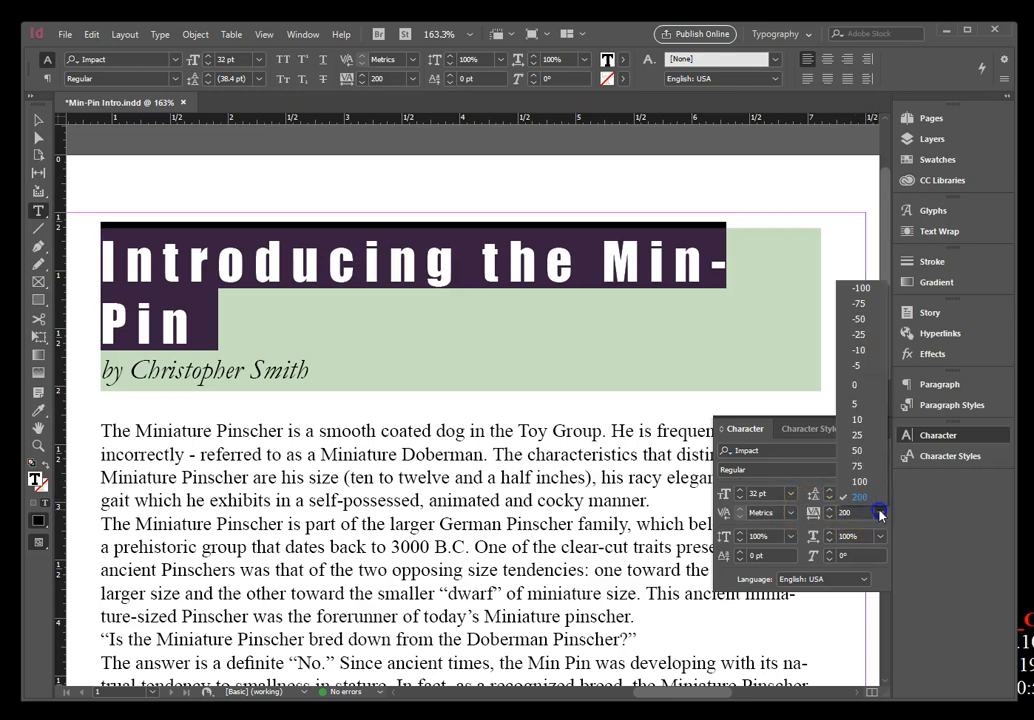
left_click(862, 436)
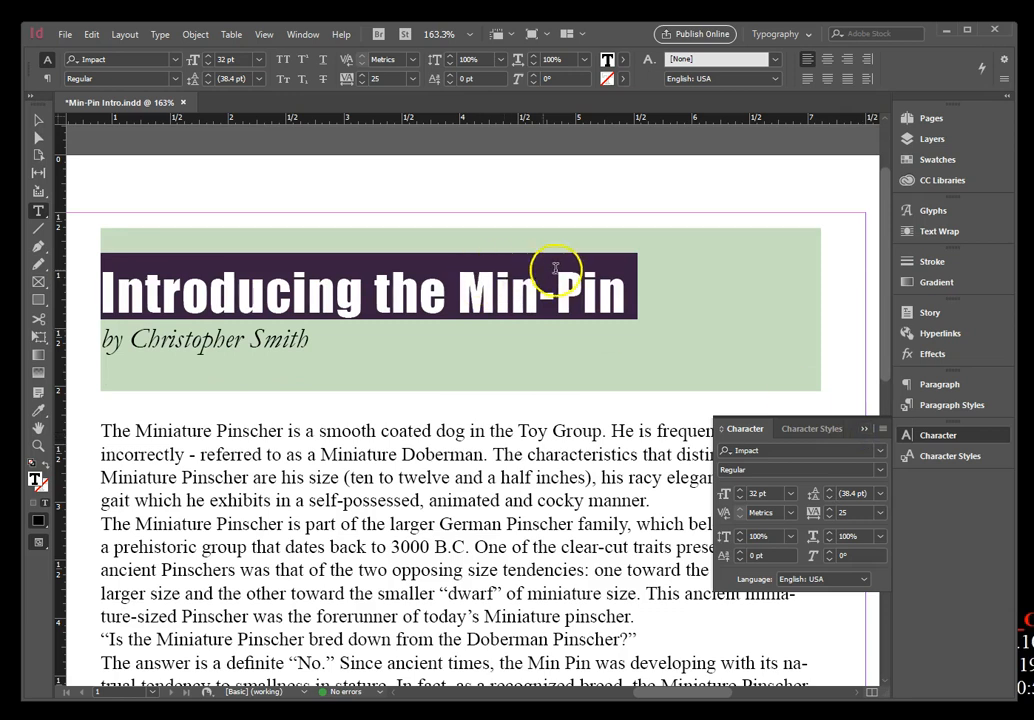
Step: Kern the "h" and "e" of the headline's word "the" to -50, and loosen the kerning to -30
left_click(425, 305)
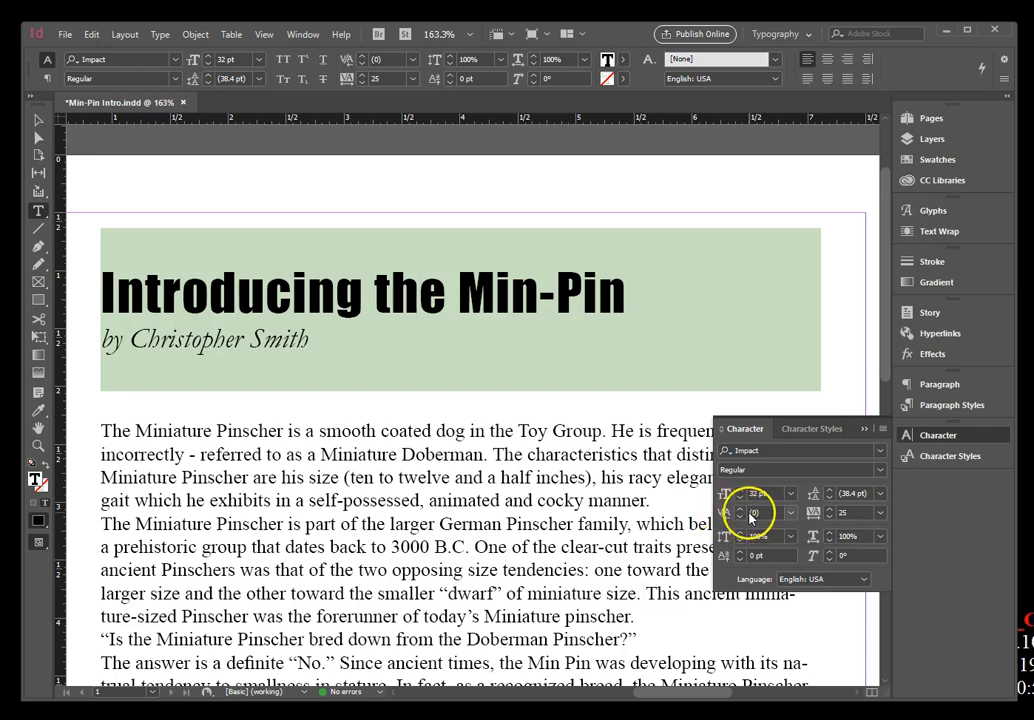
left_click(791, 513)
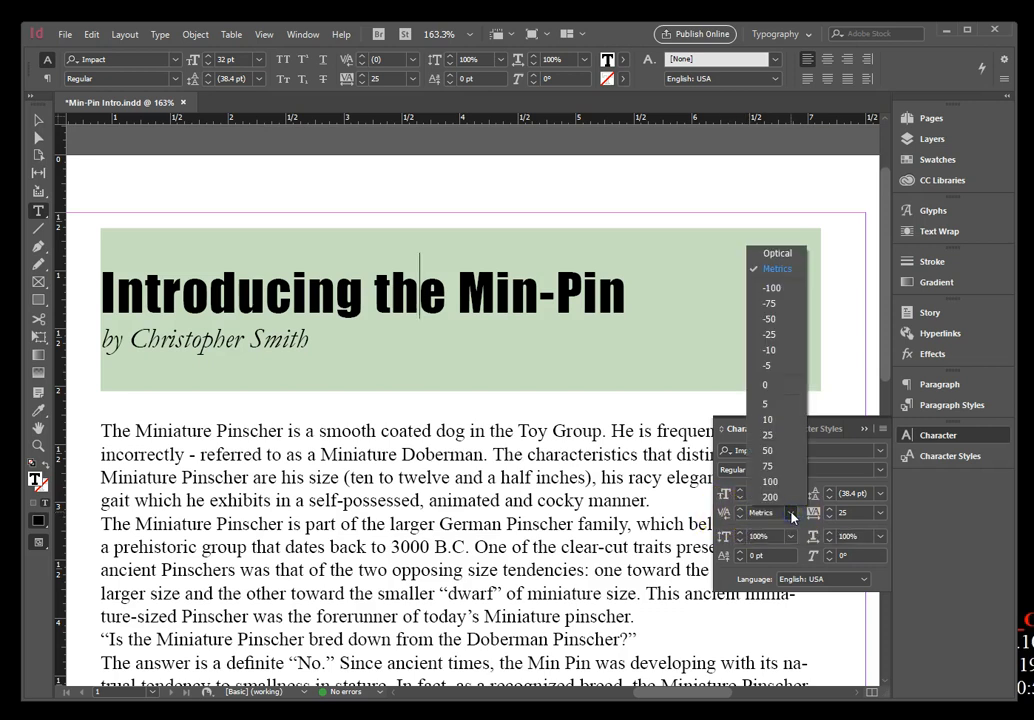
left_click_drag(769, 351, 773, 318)
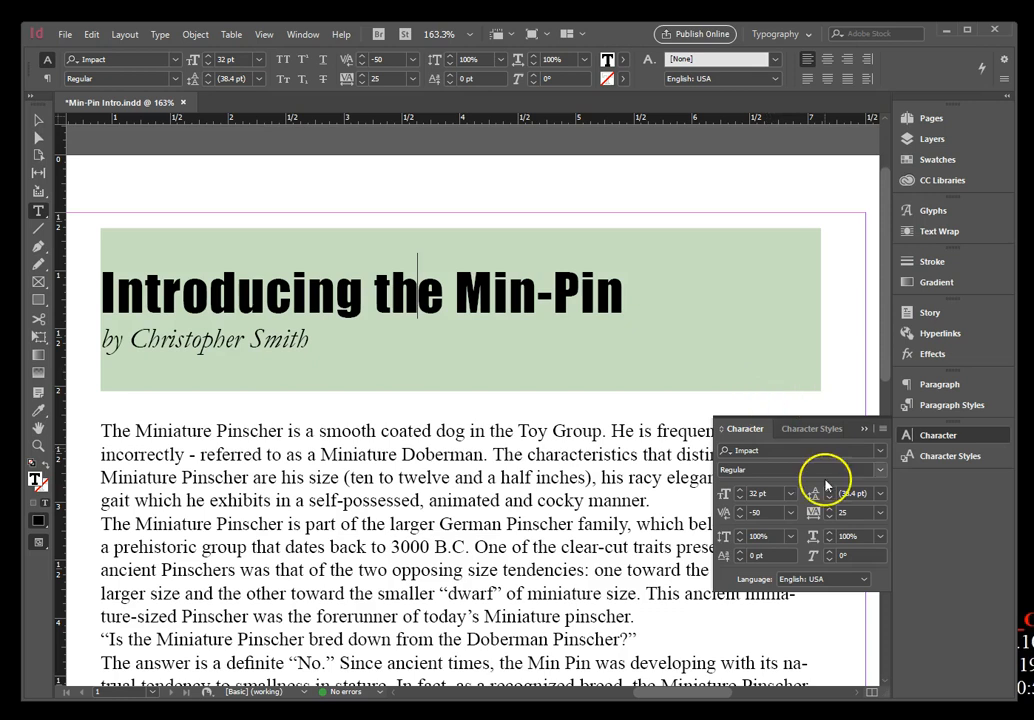
left_click(741, 509)
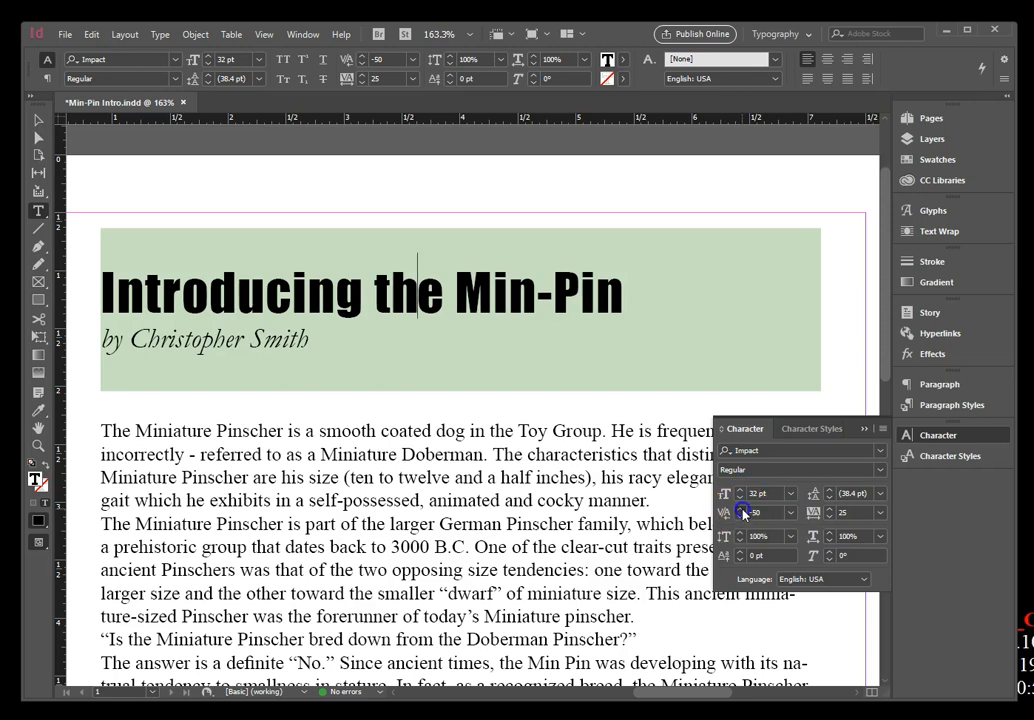
left_click(741, 509)
left_click(761, 514)
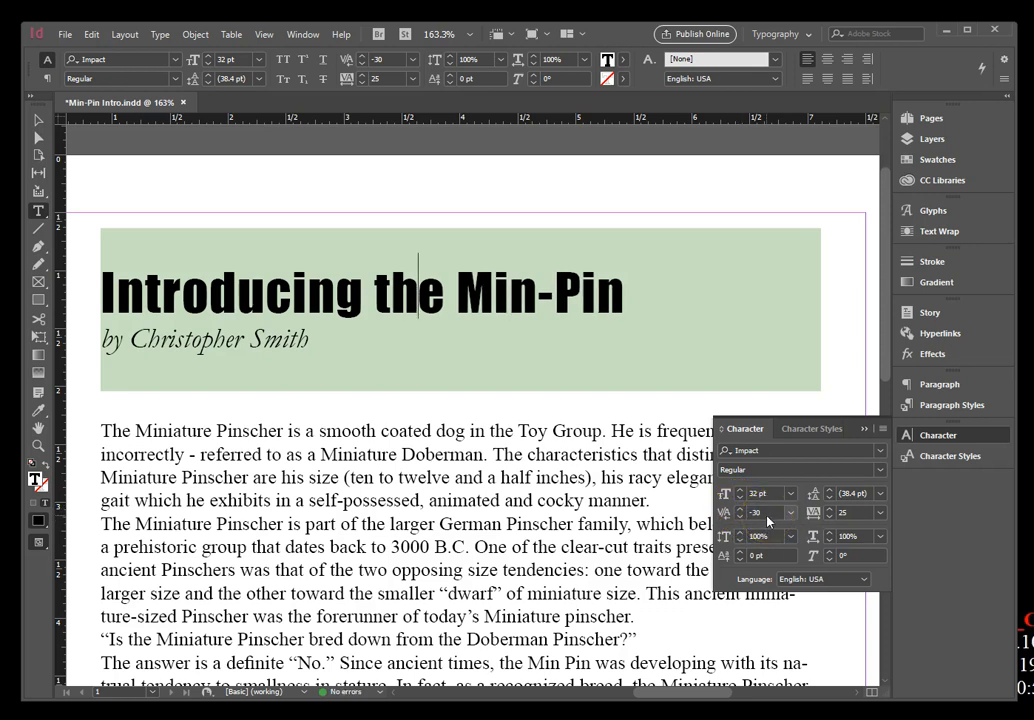
Step: Change the footnote number 1 after "Doberman Pinscher" in the body text to superscript
left_click(40, 119)
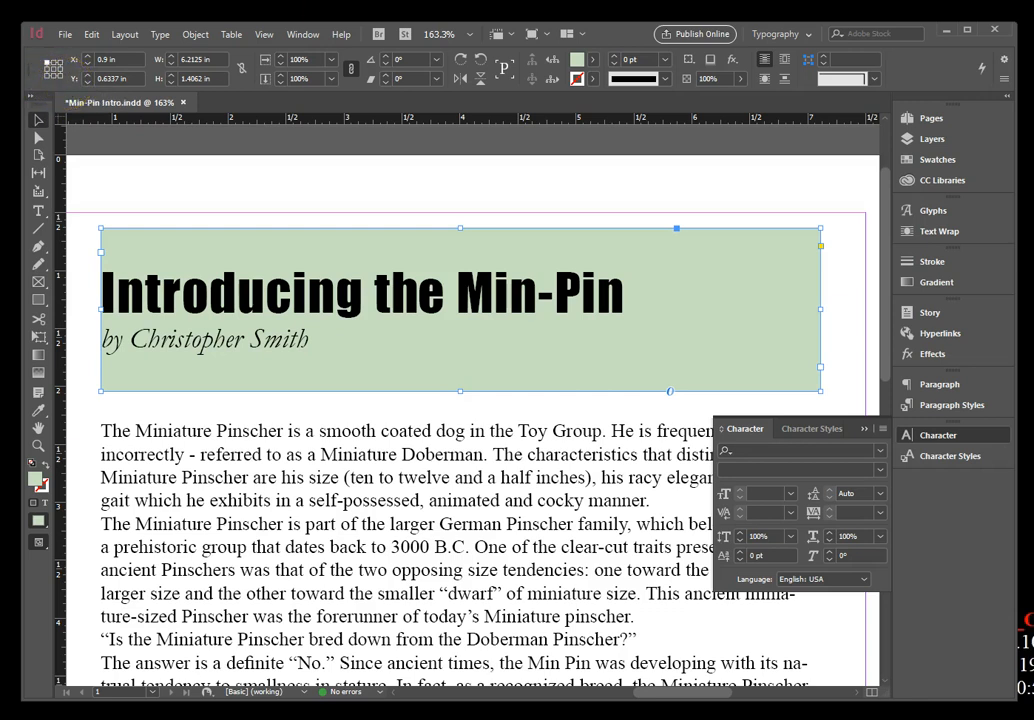
left_click(264, 34)
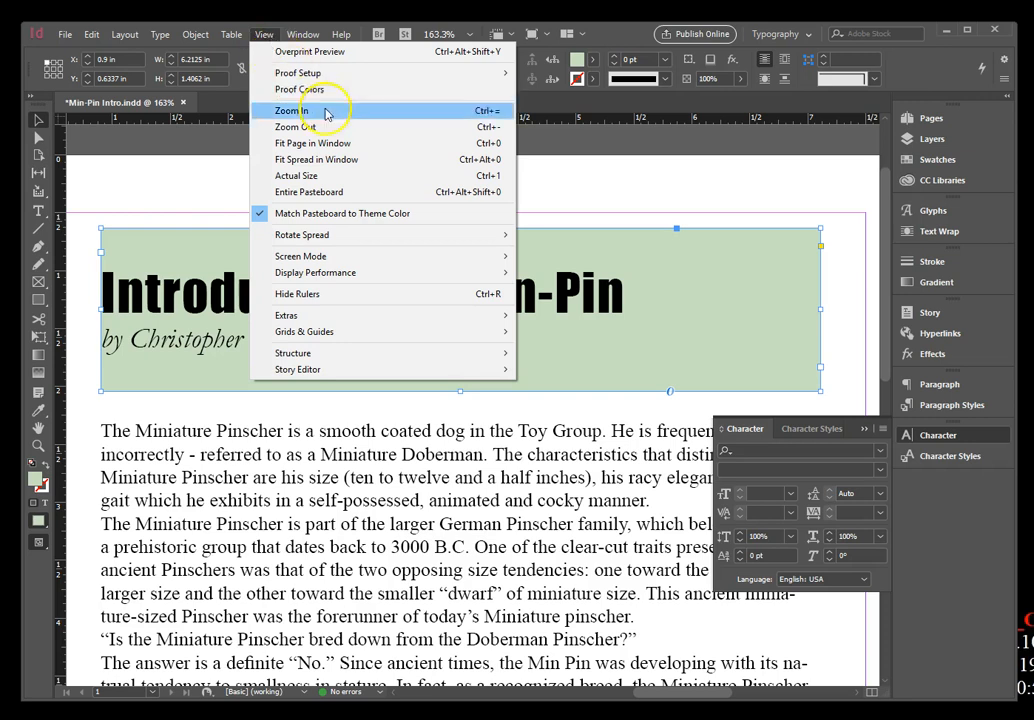
left_click(341, 146)
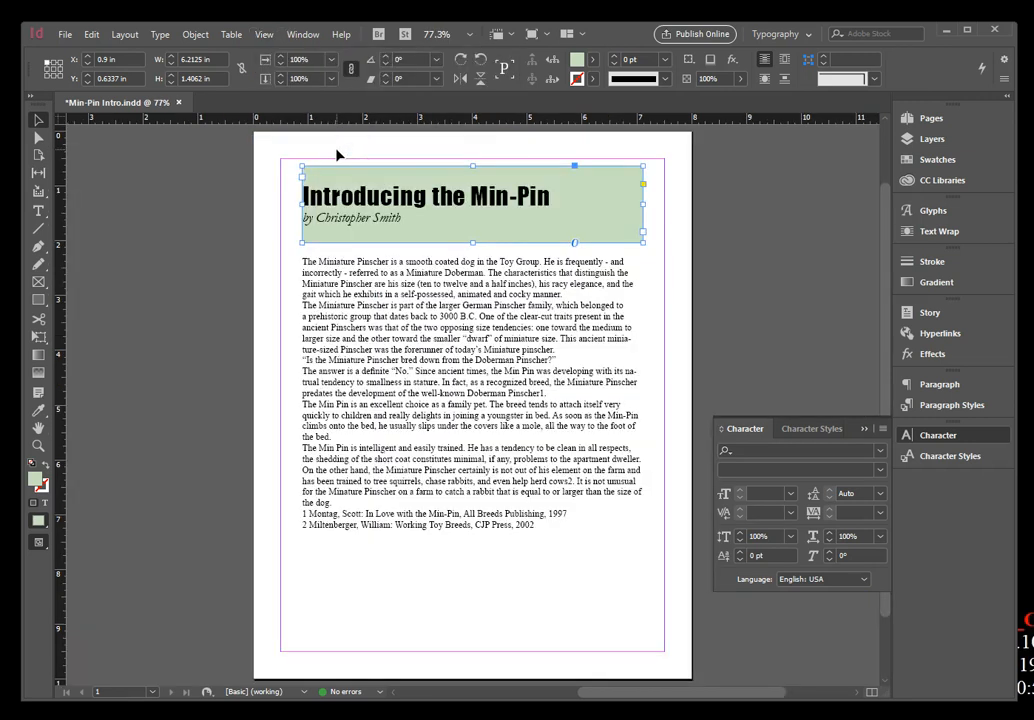
left_click(38, 446)
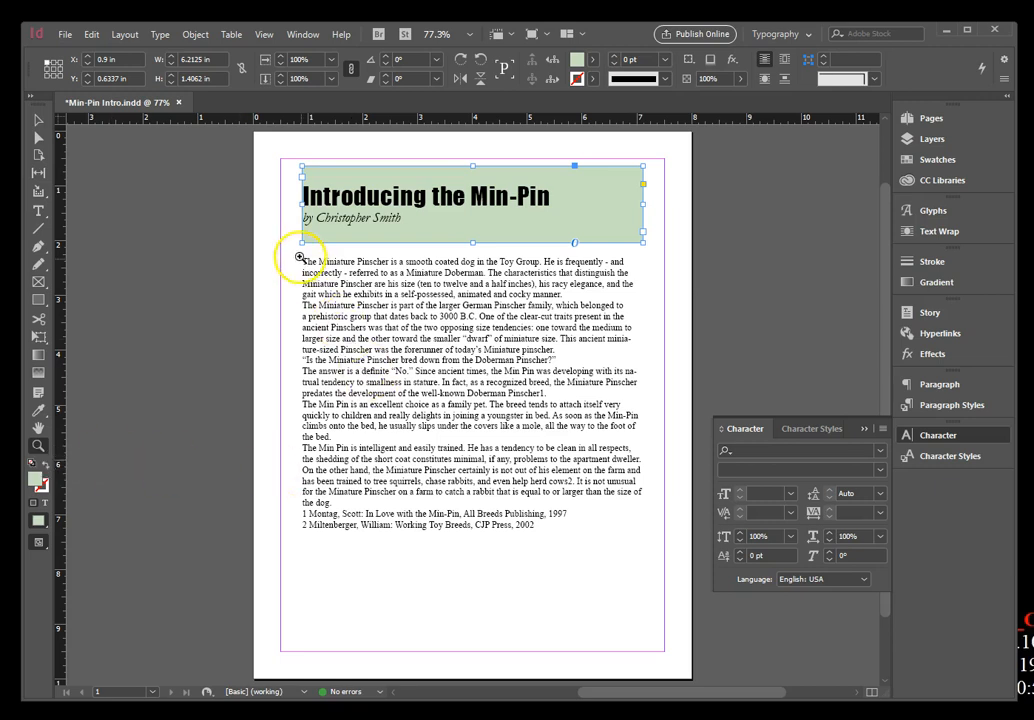
left_click_drag(292, 254, 657, 546)
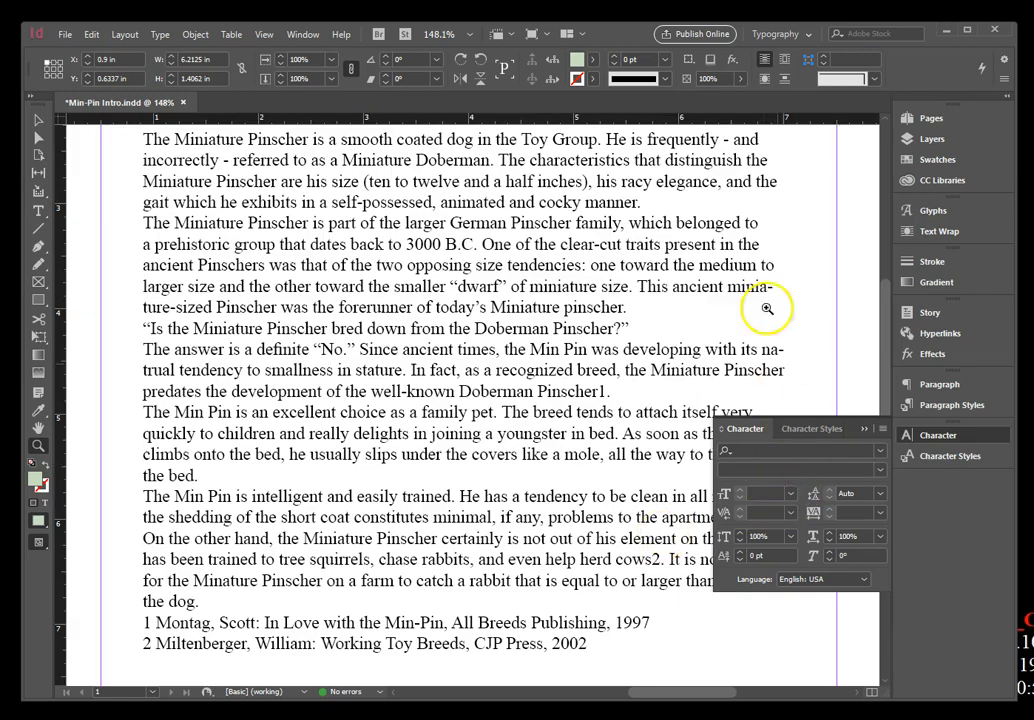
left_click(39, 211)
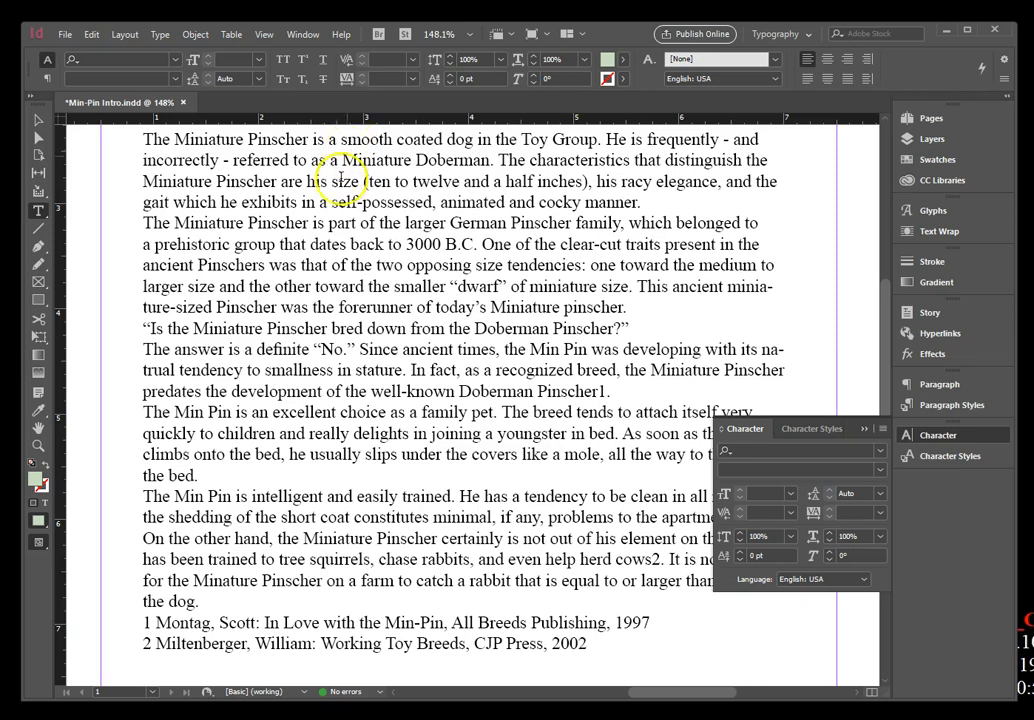
scroll(395, 287, "up", 1)
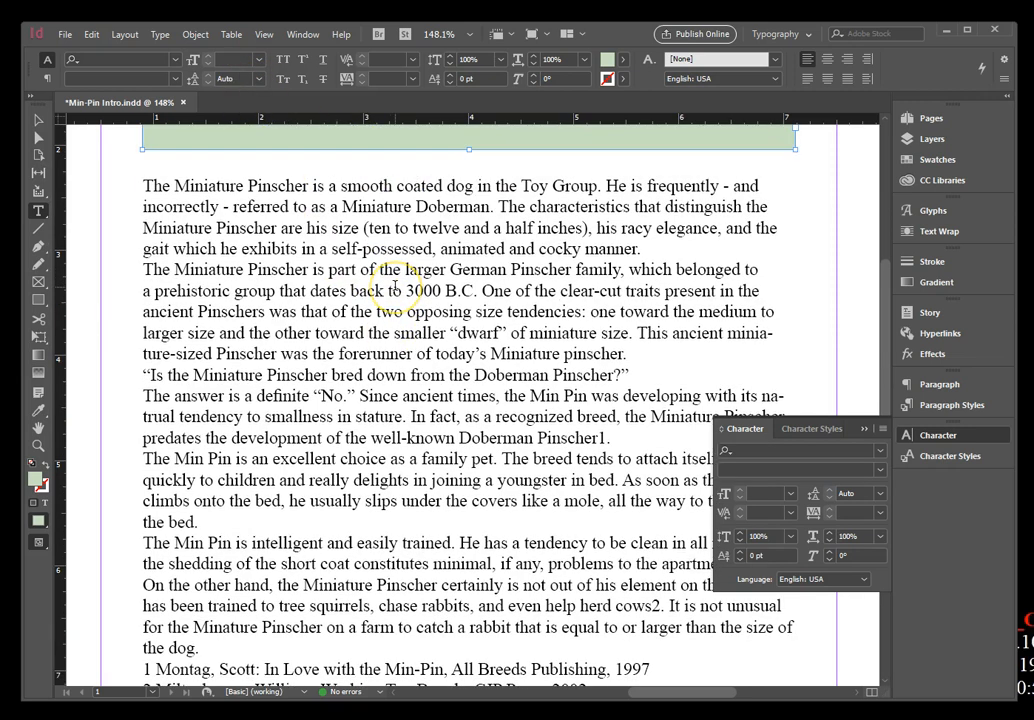
scroll(395, 287, "down", 1)
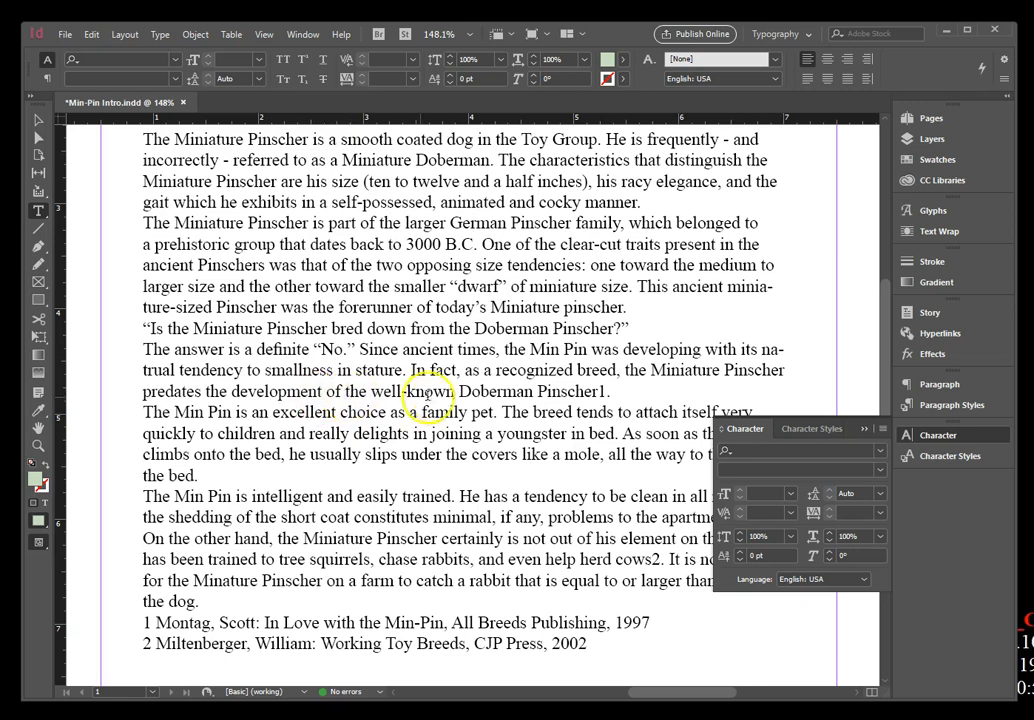
left_click(602, 391)
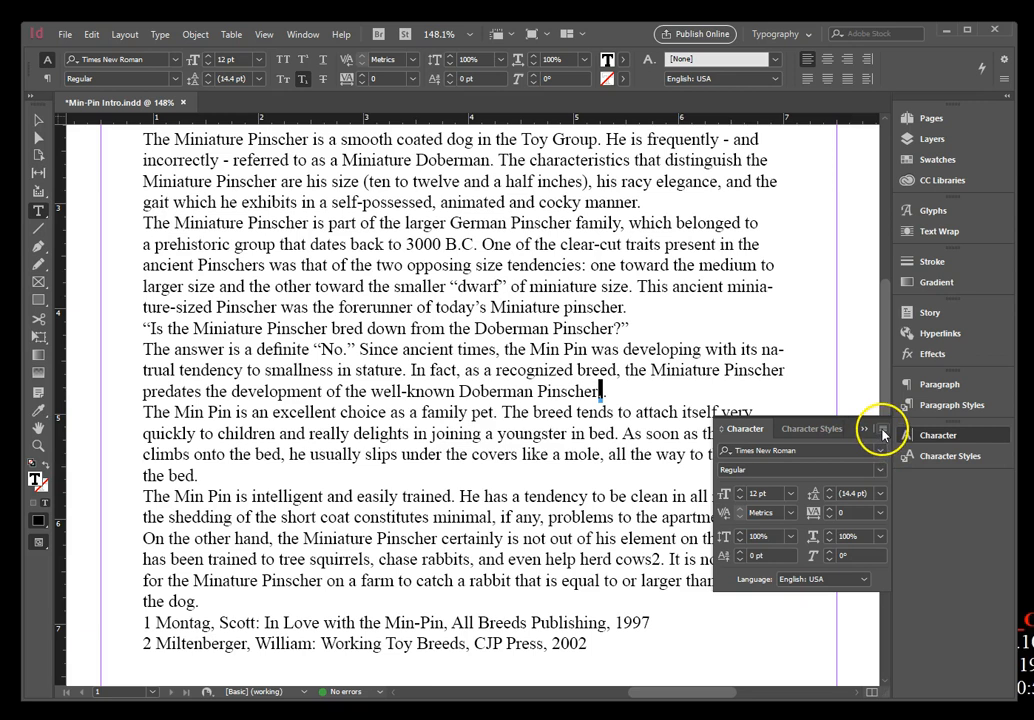
left_click(882, 432)
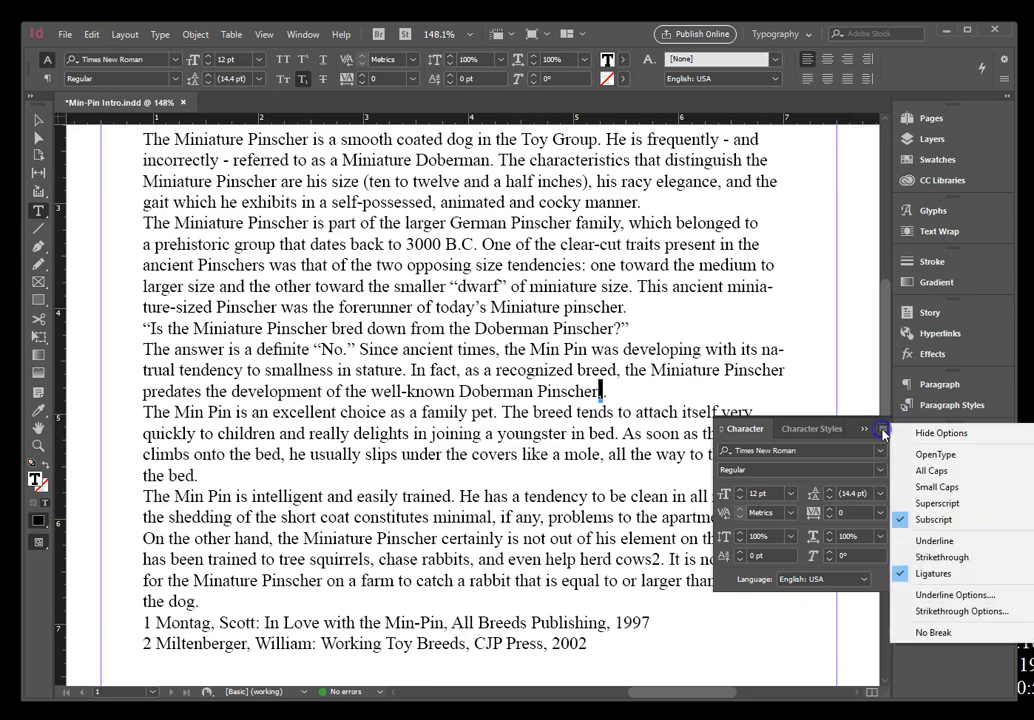
left_click(921, 504)
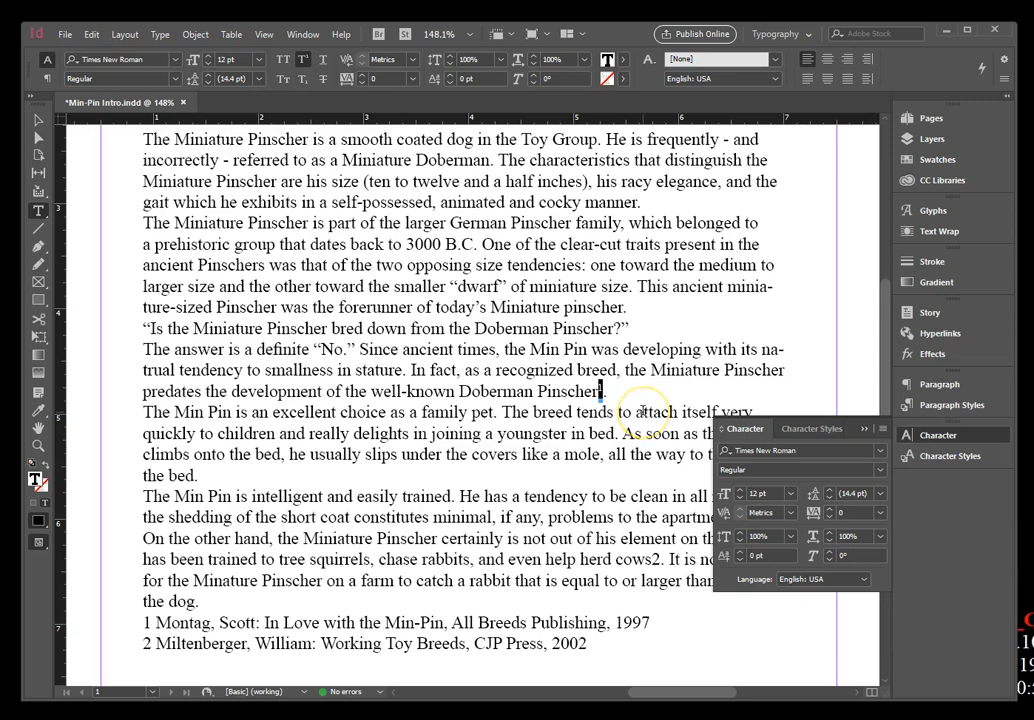
left_click(606, 392)
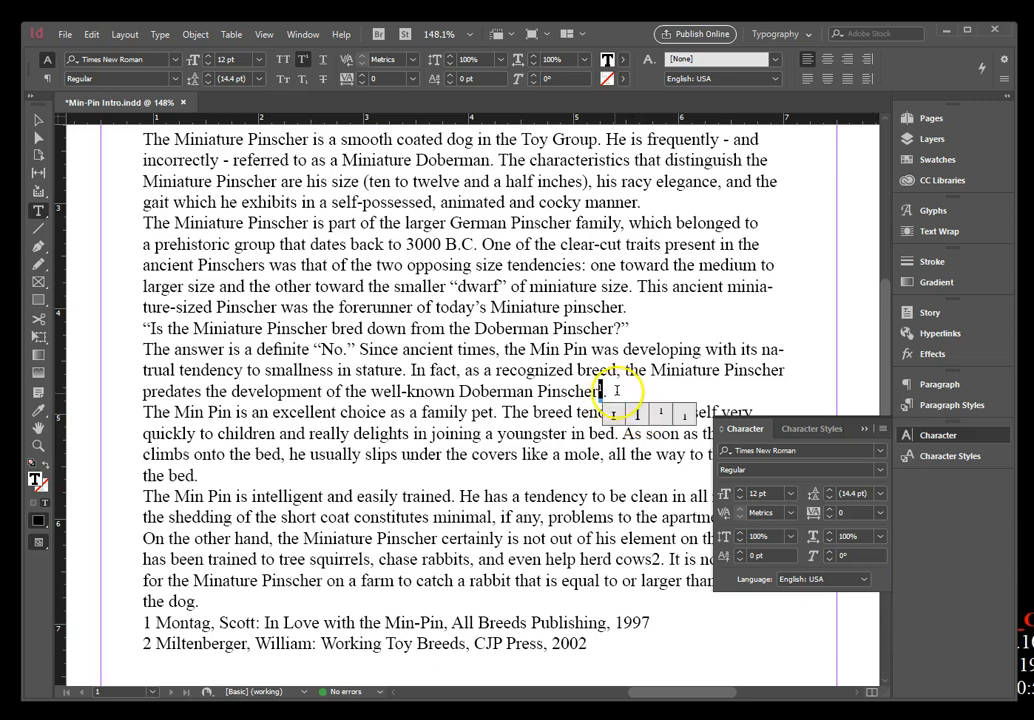
left_click(605, 393)
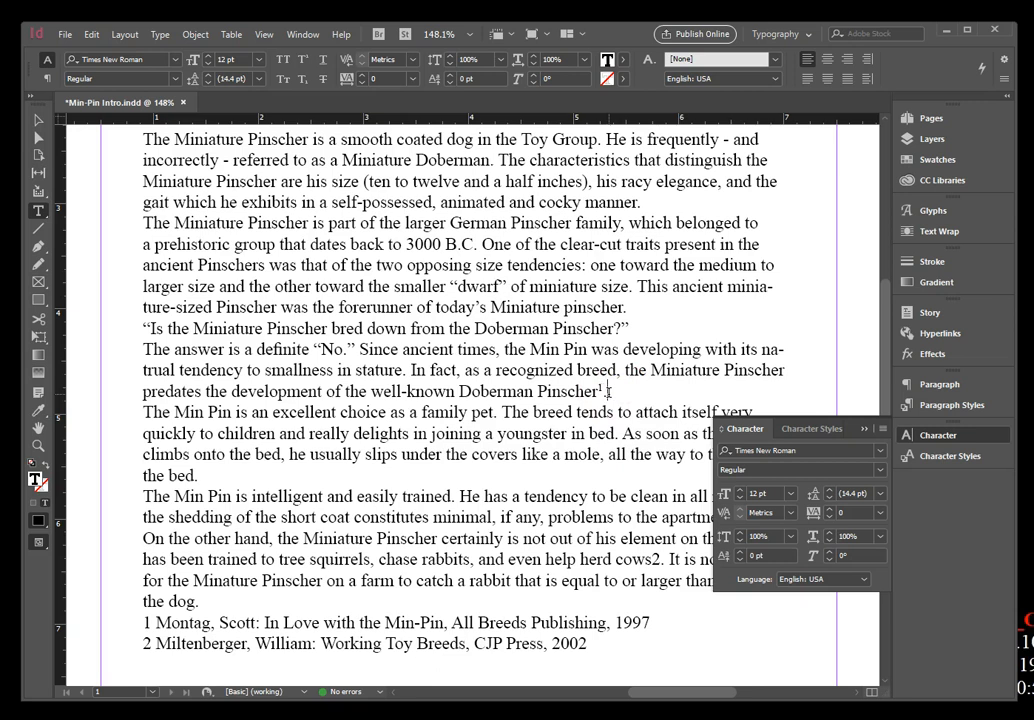
key("BackSpace")
key("ctrl+z")
left_click(613, 436)
Step: Change the footnote number 2 after "herd cows" in the last body paragraph to superscript
scroll(613, 436, "down", 5)
left_click(655, 281)
left_click_drag(653, 281, 661, 281)
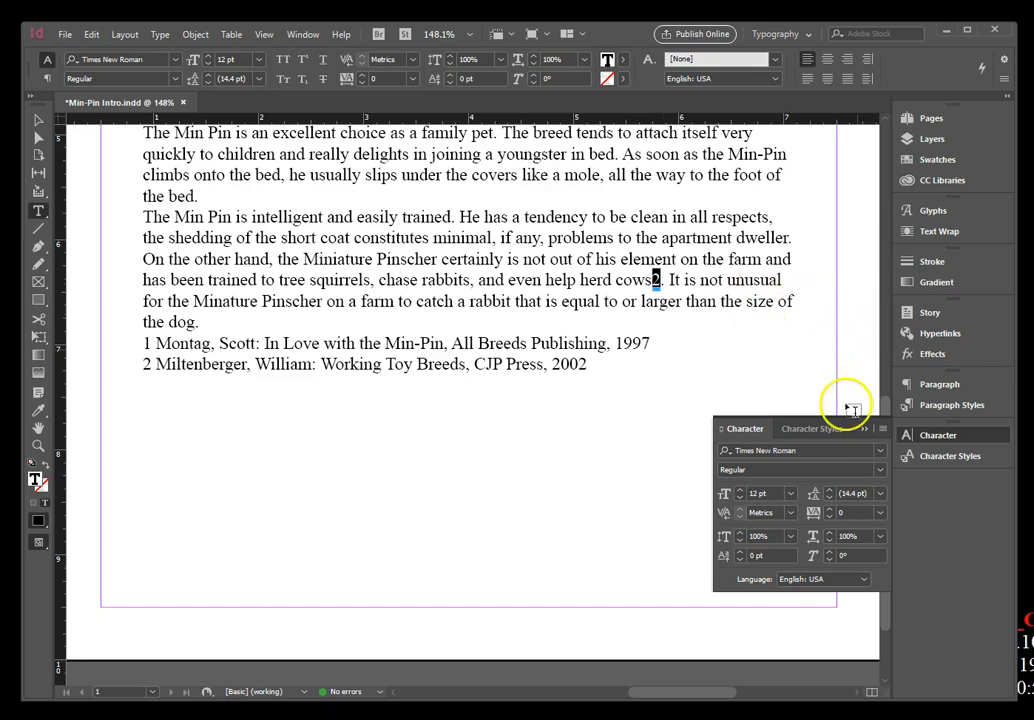
left_click(882, 429)
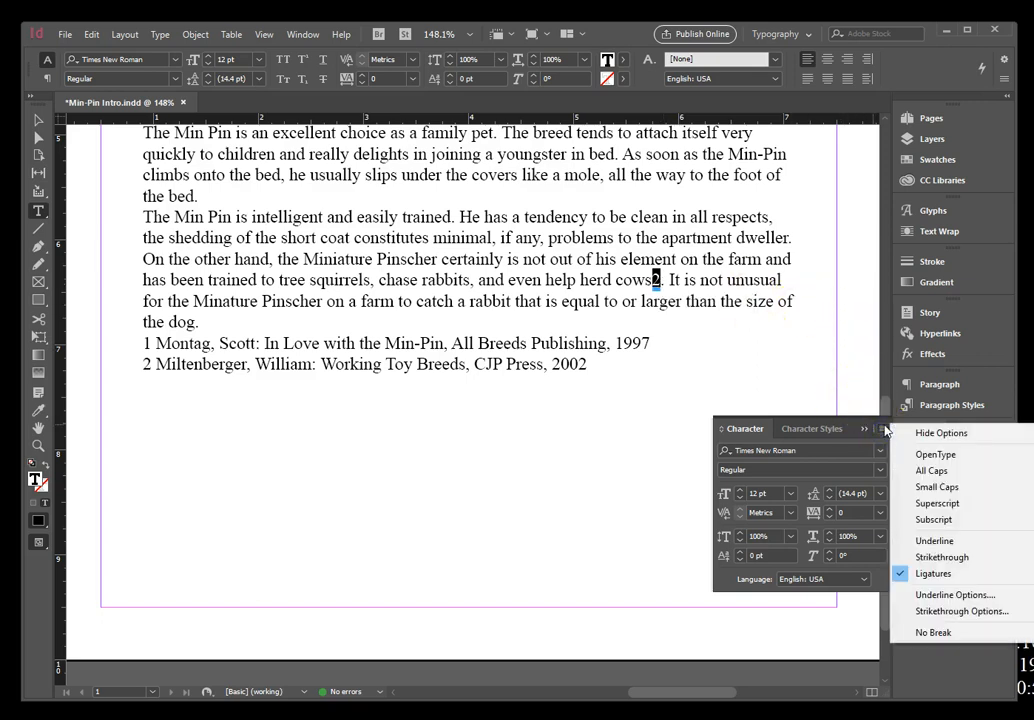
left_click(933, 504)
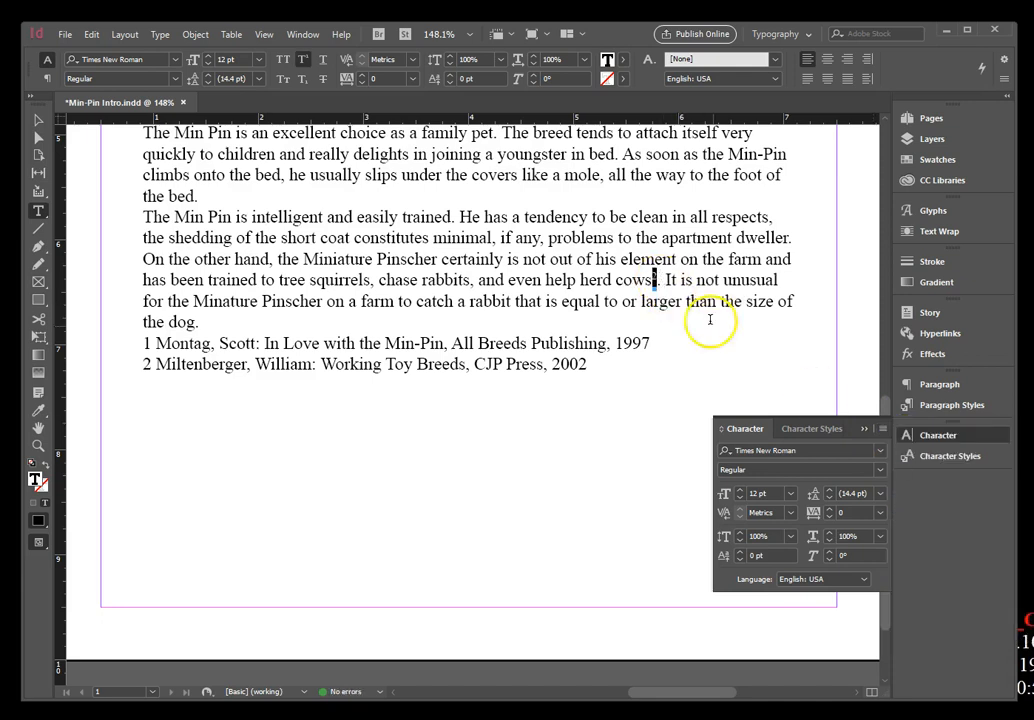
left_click(686, 409)
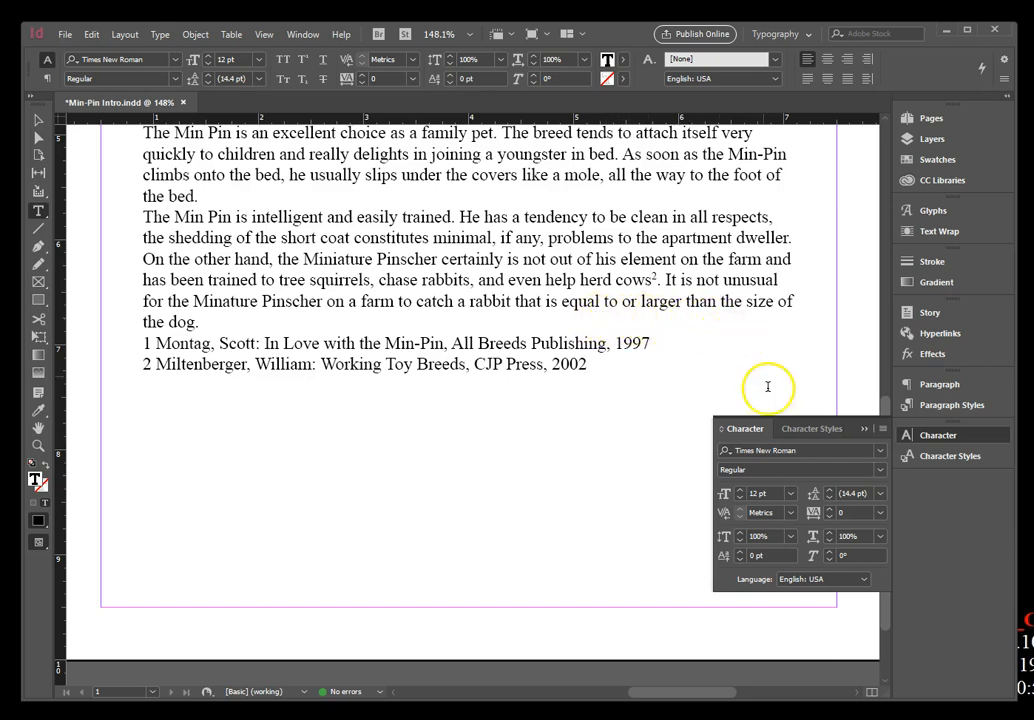
Step: Apply superscript to the numbers 1 and 2 that begin the two reference lines below the body text
double_click(146, 343)
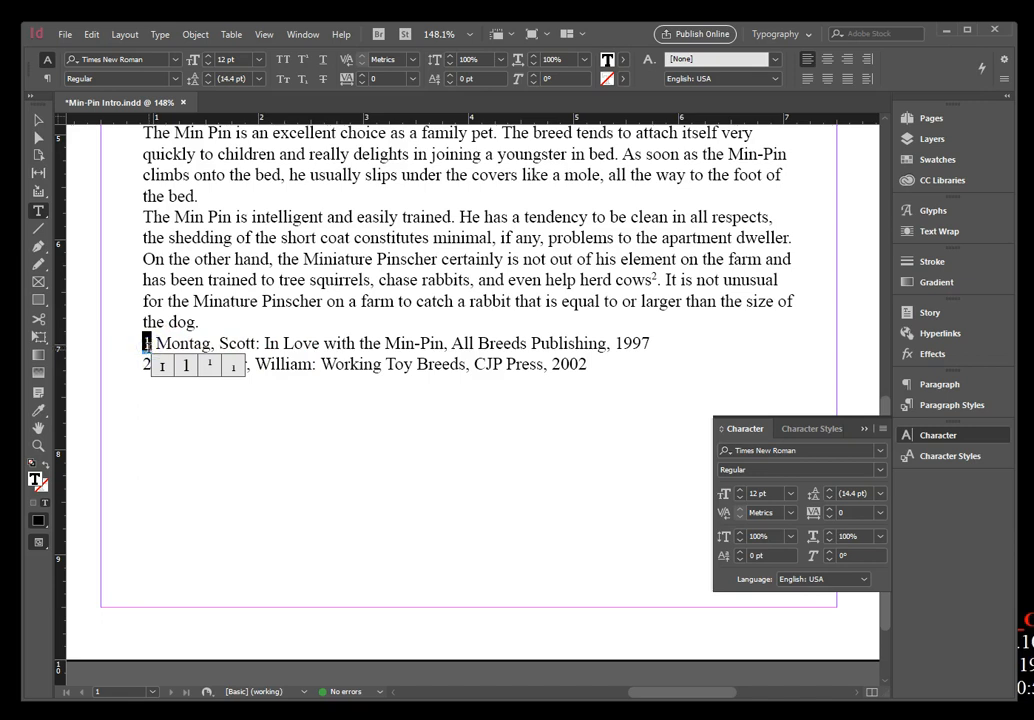
left_click(884, 428)
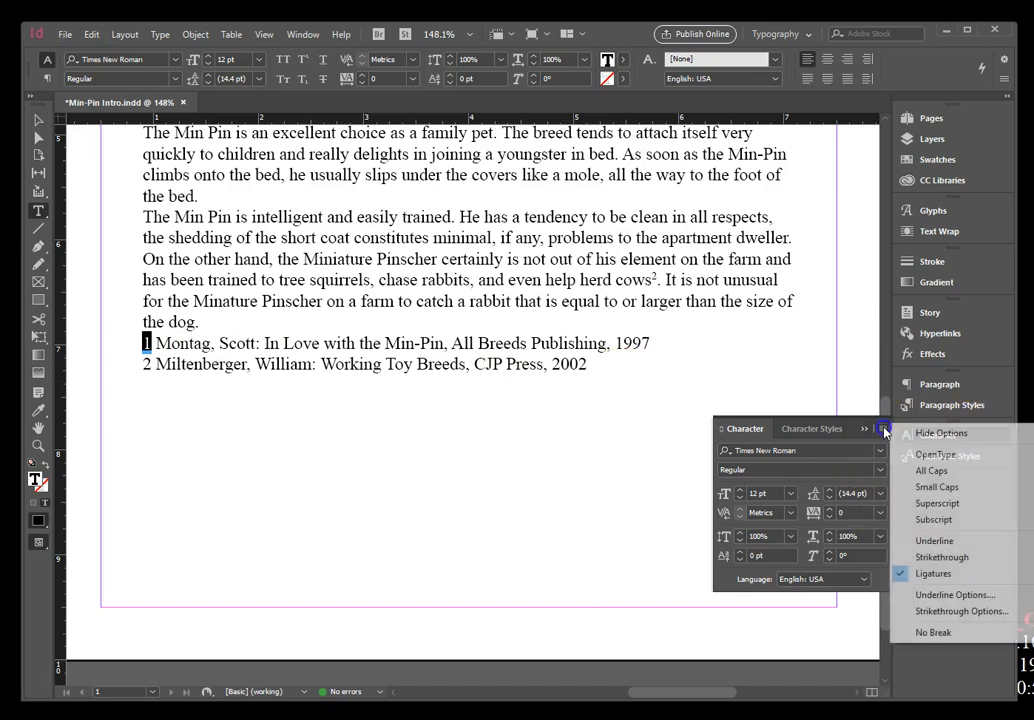
left_click(930, 504)
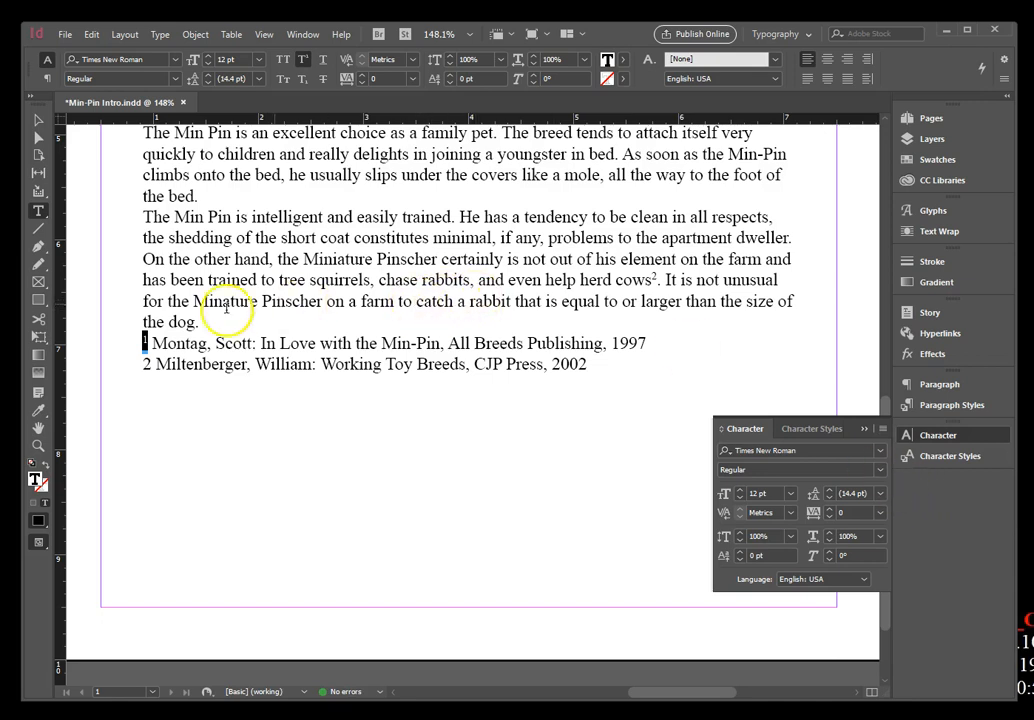
left_click(144, 366)
double_click(145, 366)
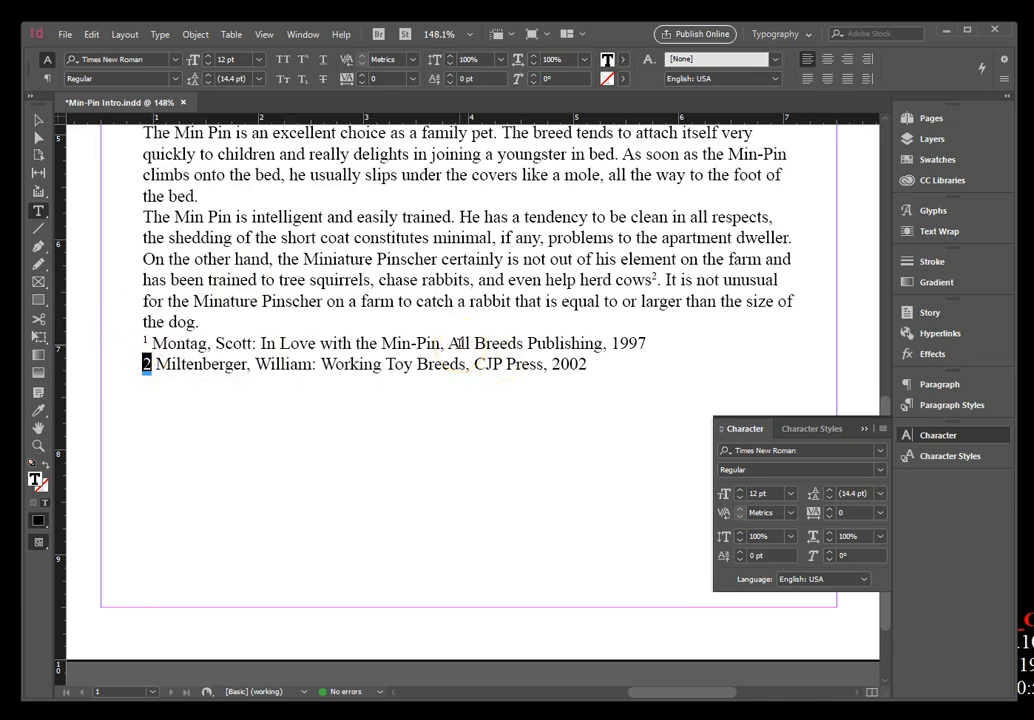
left_click(884, 429)
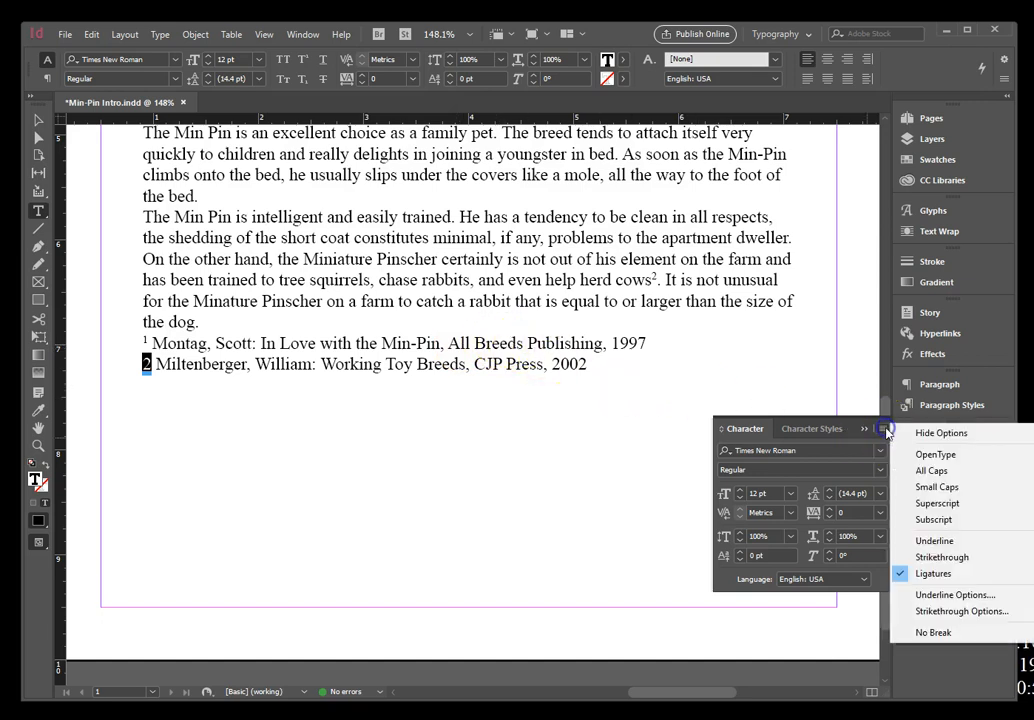
left_click(955, 505)
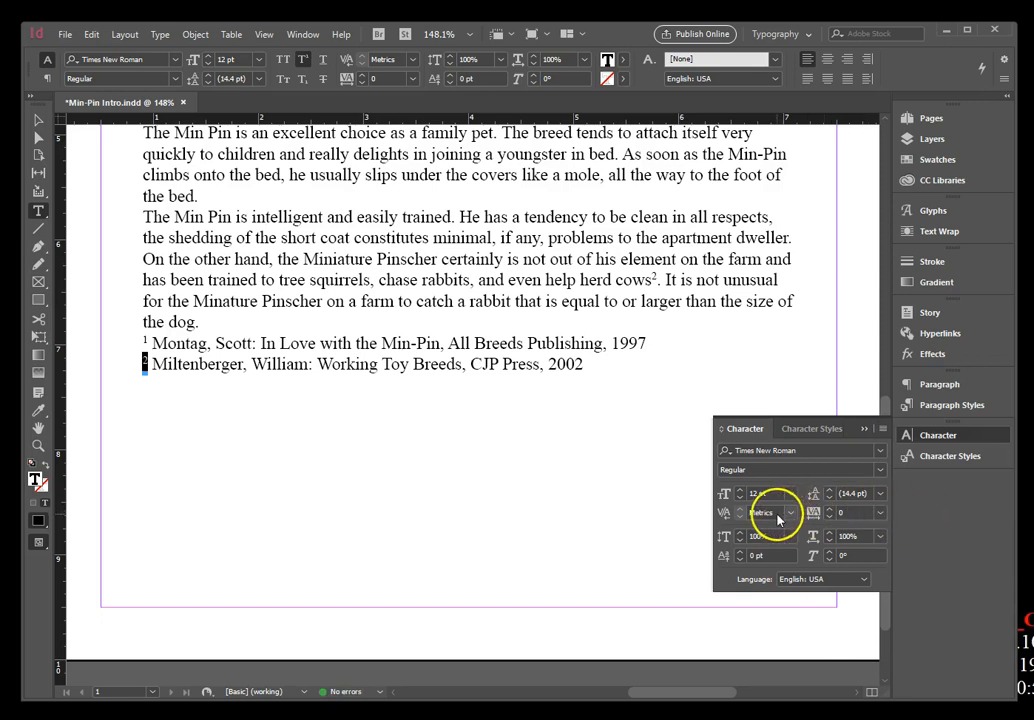
left_click(231, 439)
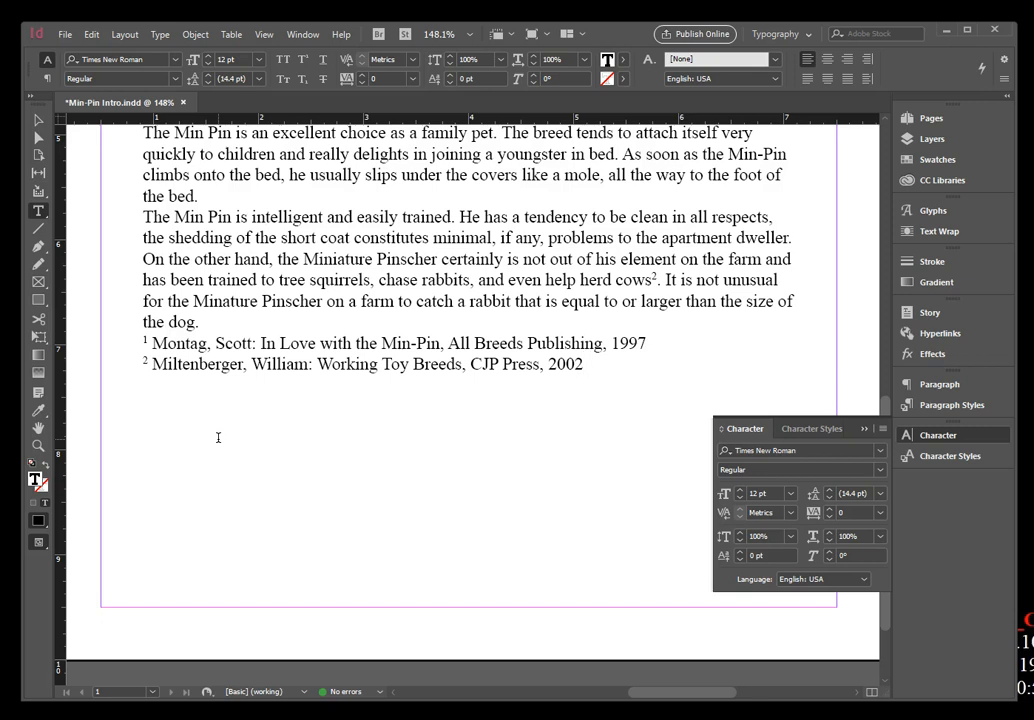
Step: Underline the book title "In Love with the Min-Pin" in the first reference line
left_click(264, 35)
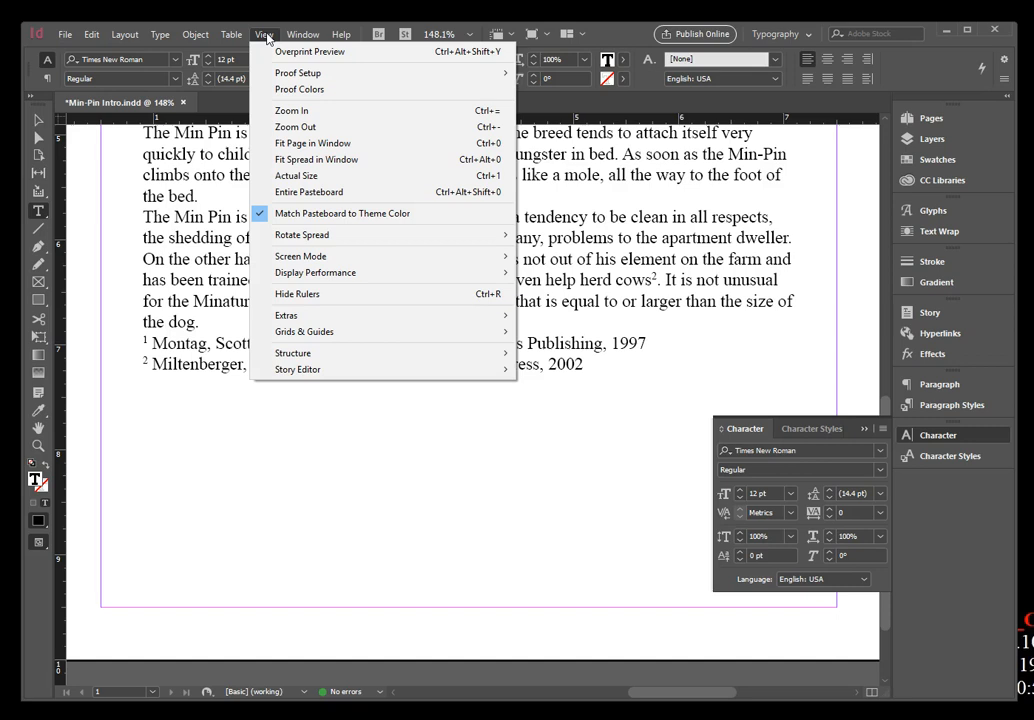
left_click(303, 143)
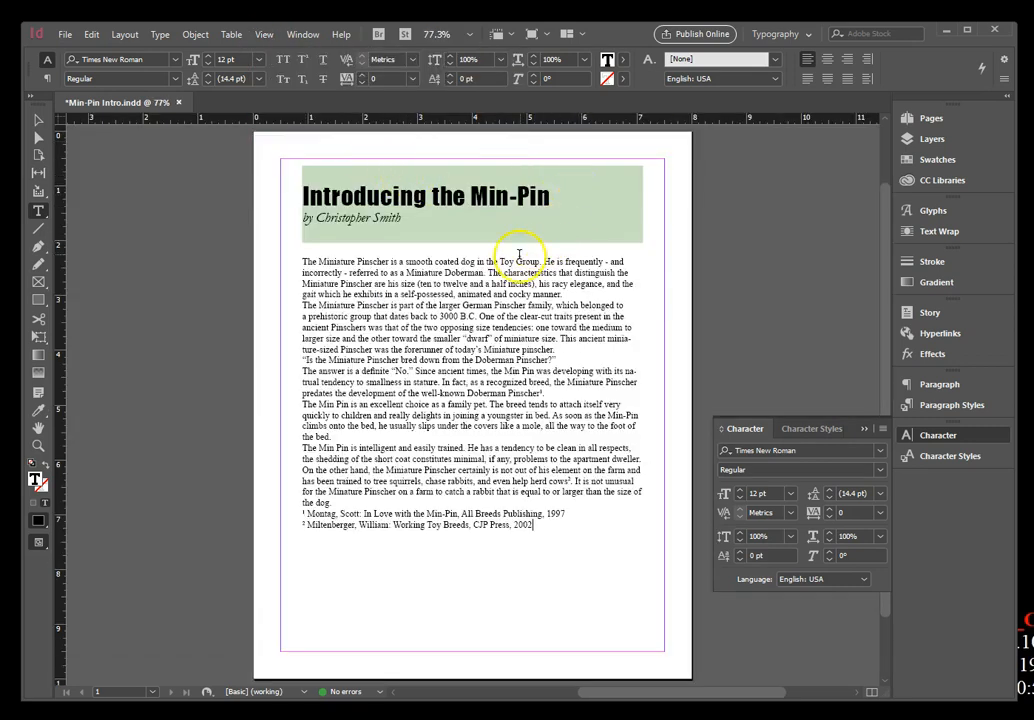
left_click(39, 446)
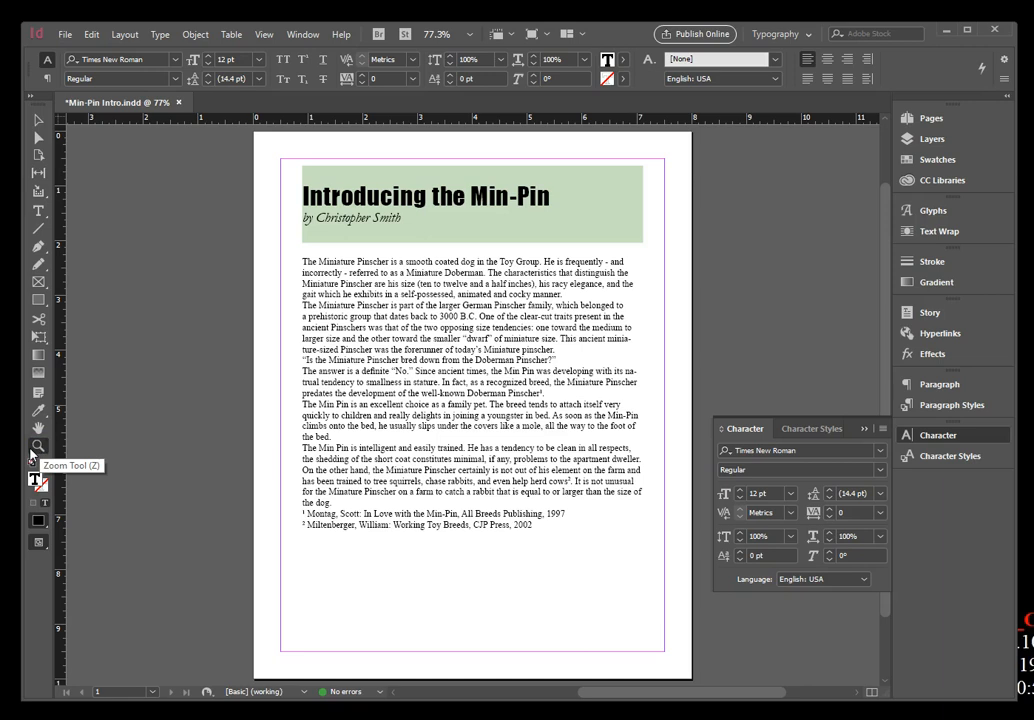
left_click_drag(292, 505, 582, 546)
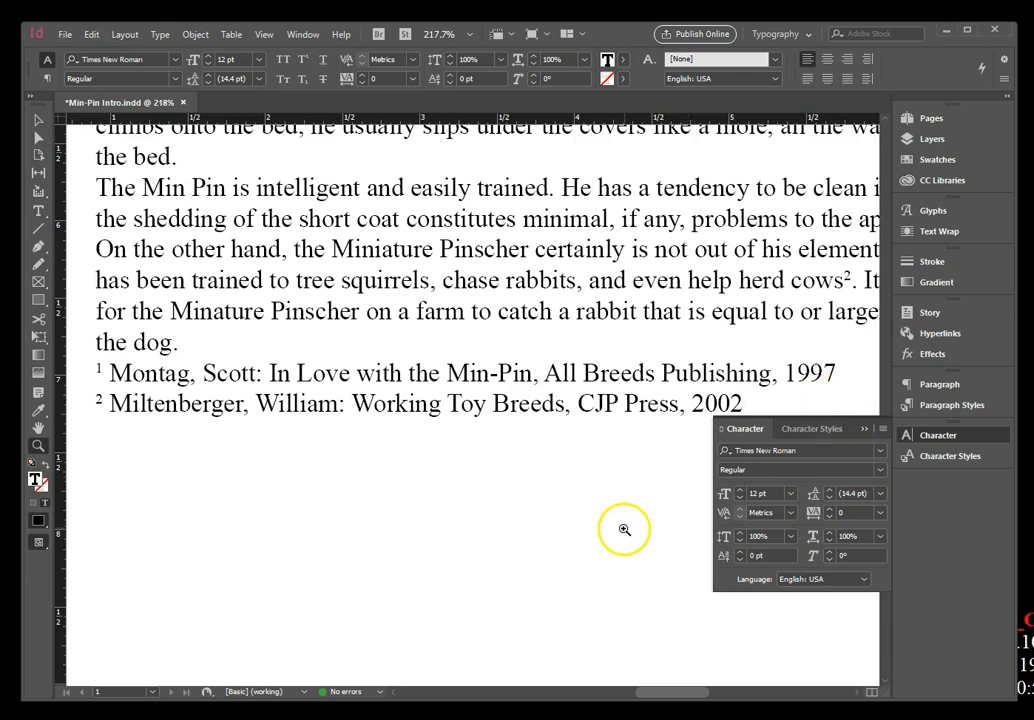
scroll(622, 530, "down", 1)
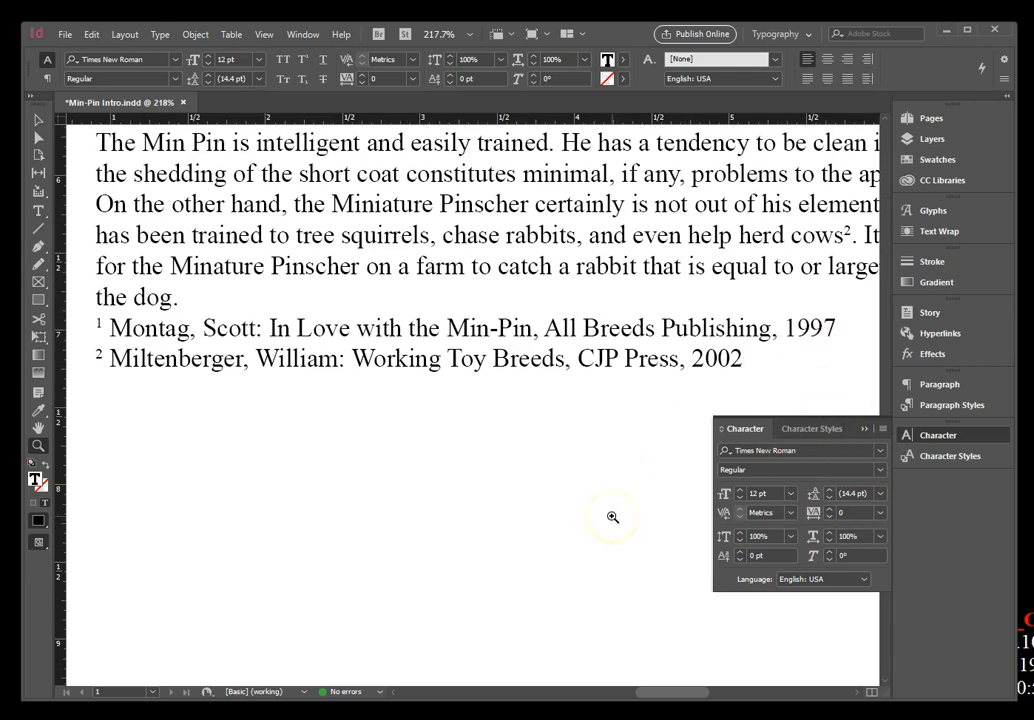
left_click(38, 214)
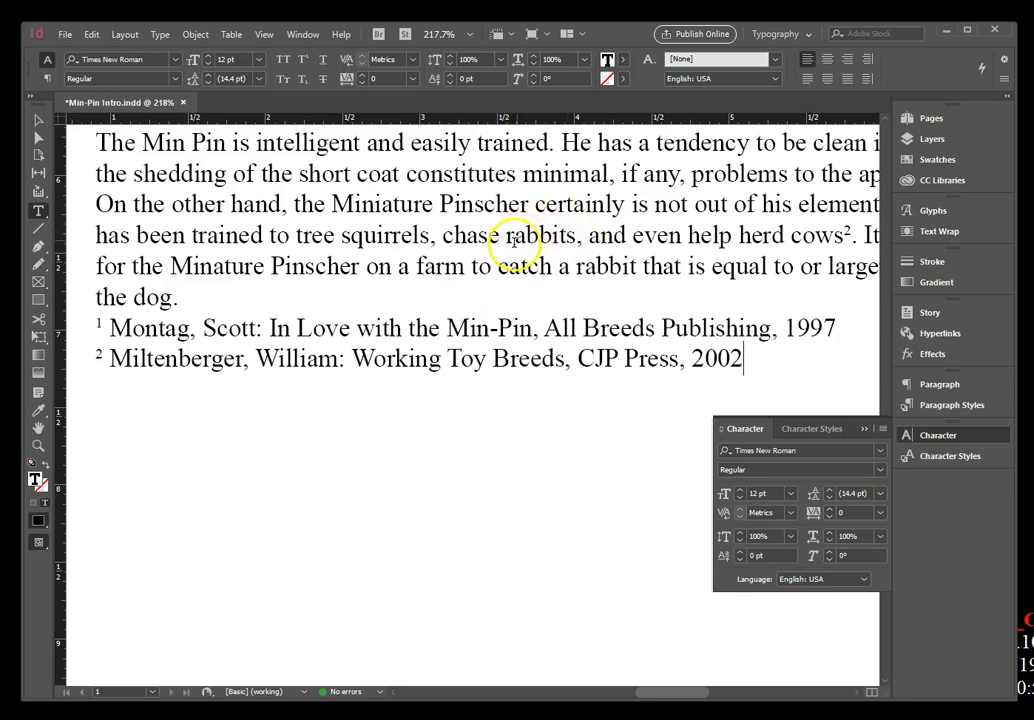
left_click(267, 328)
left_click_drag(270, 328, 537, 328)
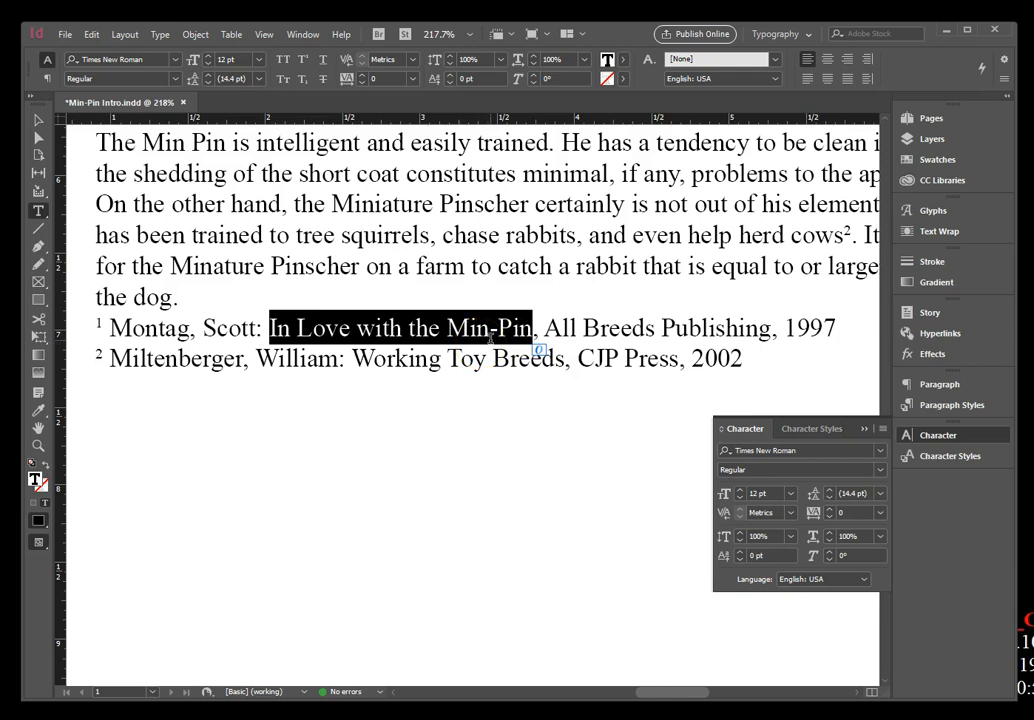
left_click(883, 429)
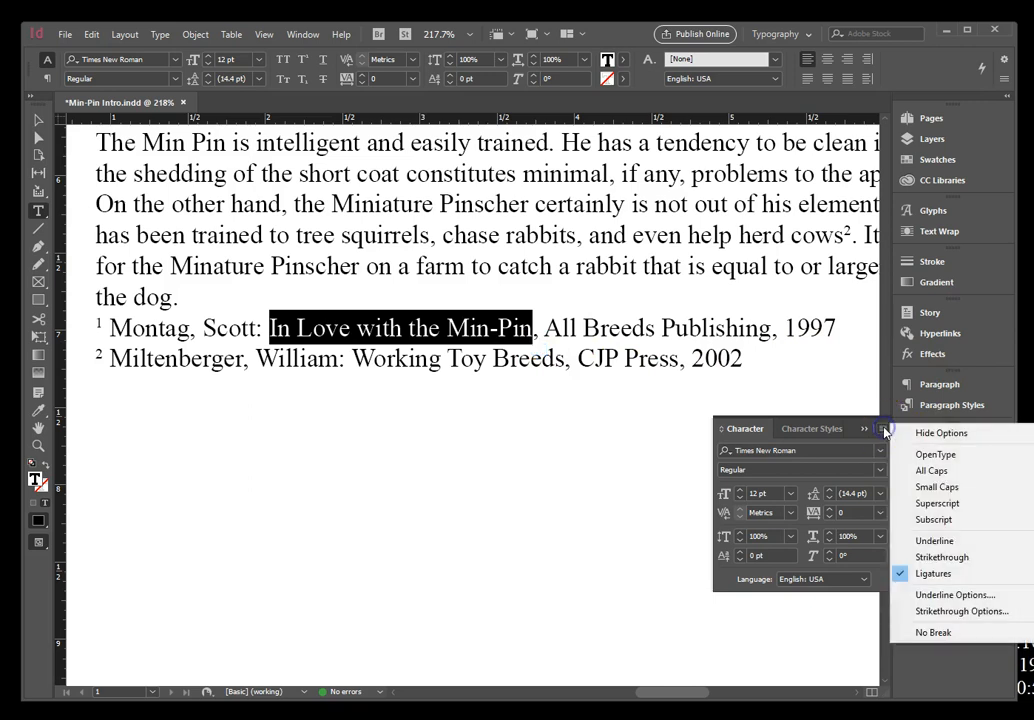
left_click(900, 541)
left_click(913, 538)
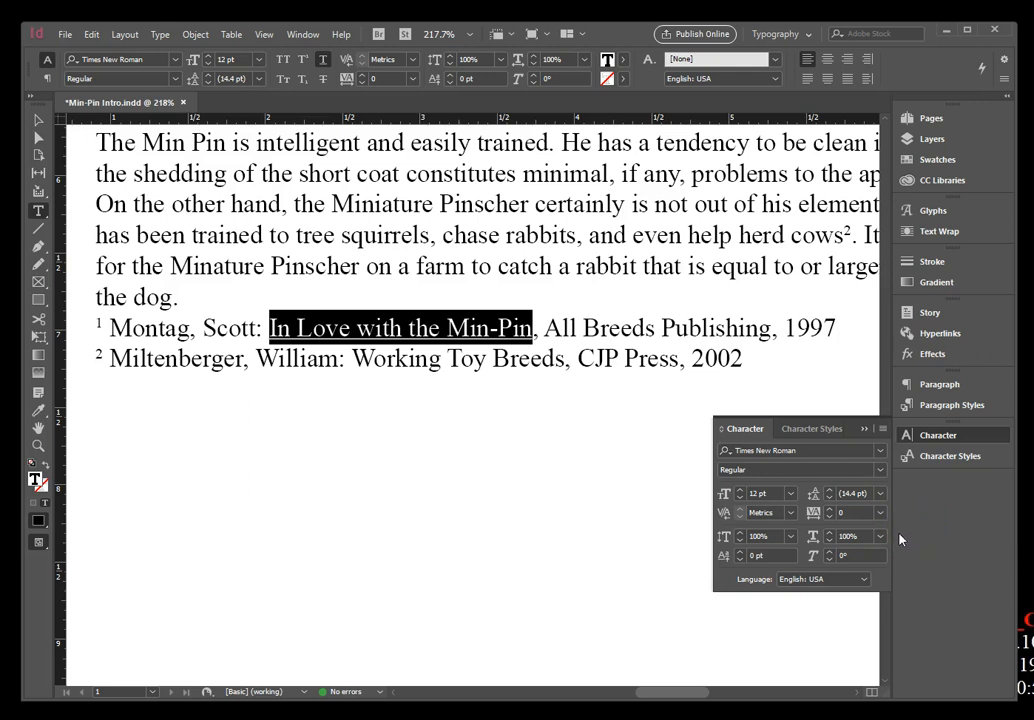
Step: Underline the book title "Working Toy Breeds" in the second reference line
left_click(406, 348)
left_click_drag(358, 362, 566, 360)
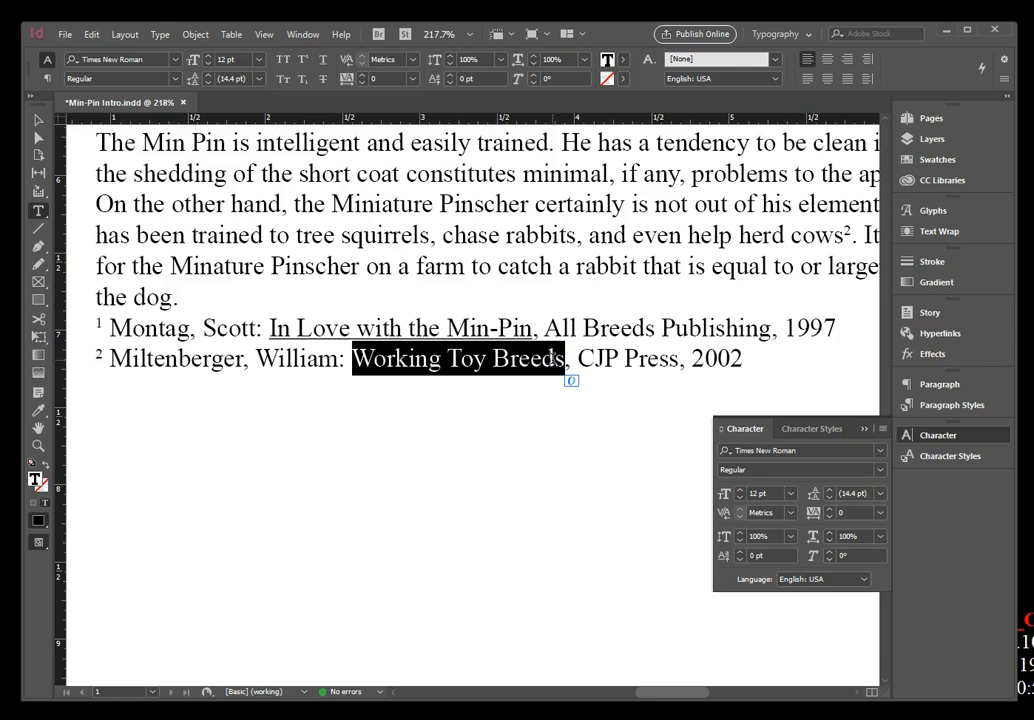
left_click(883, 429)
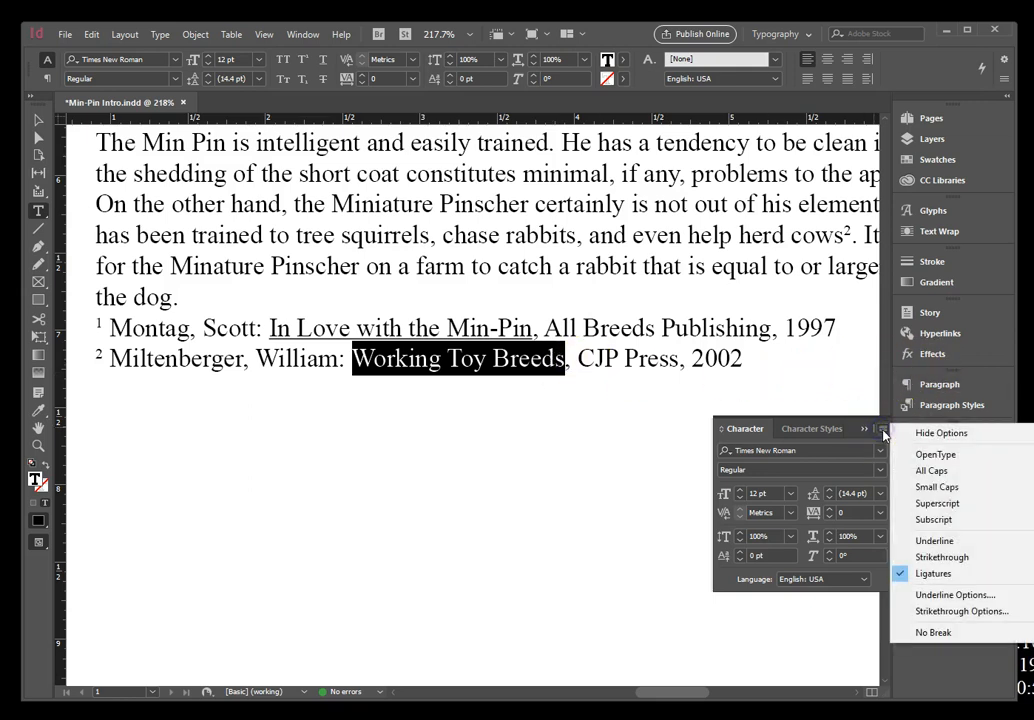
left_click(934, 543)
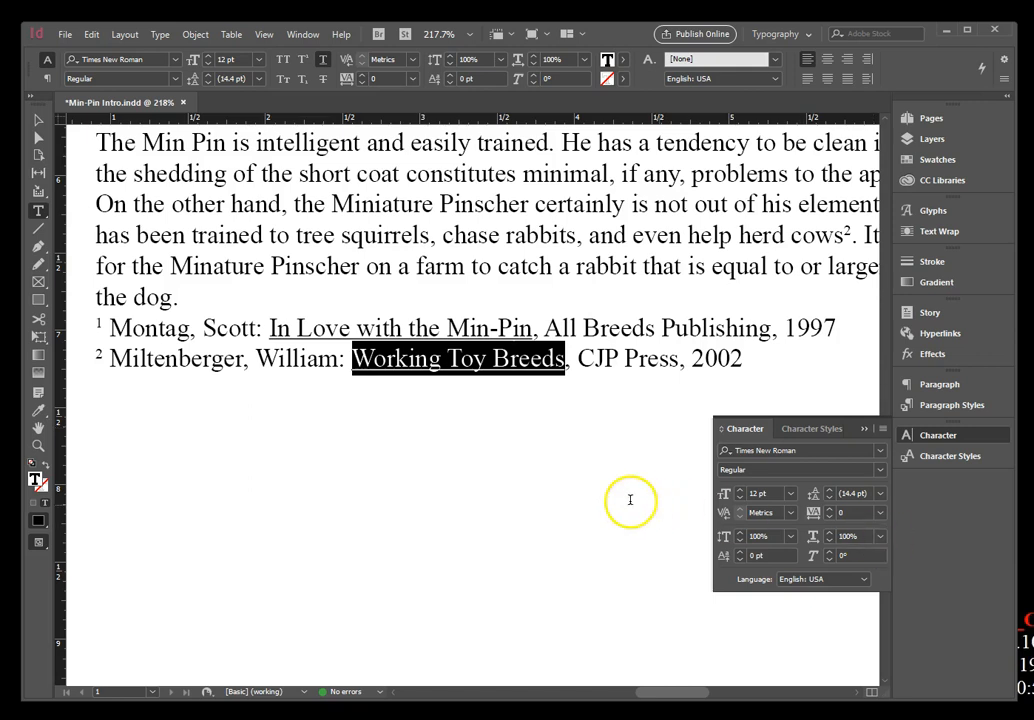
Step: Set the font size of the first reference line's text, excluding its superscript number, to 8 pt
left_click(313, 328)
left_click_drag(108, 330, 838, 326)
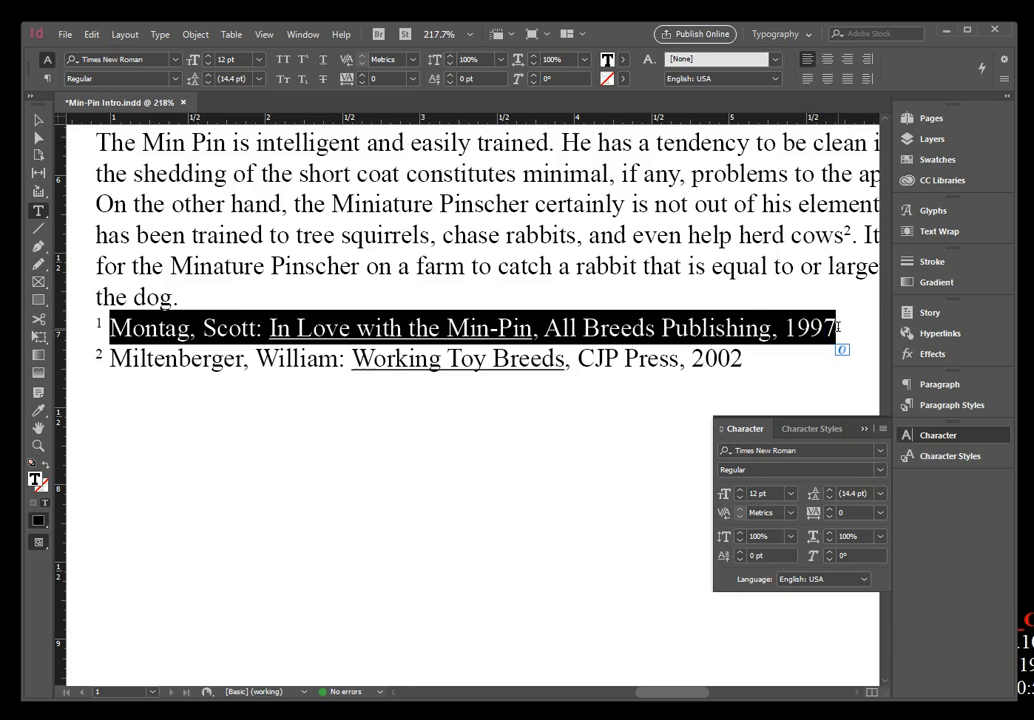
left_click(762, 493)
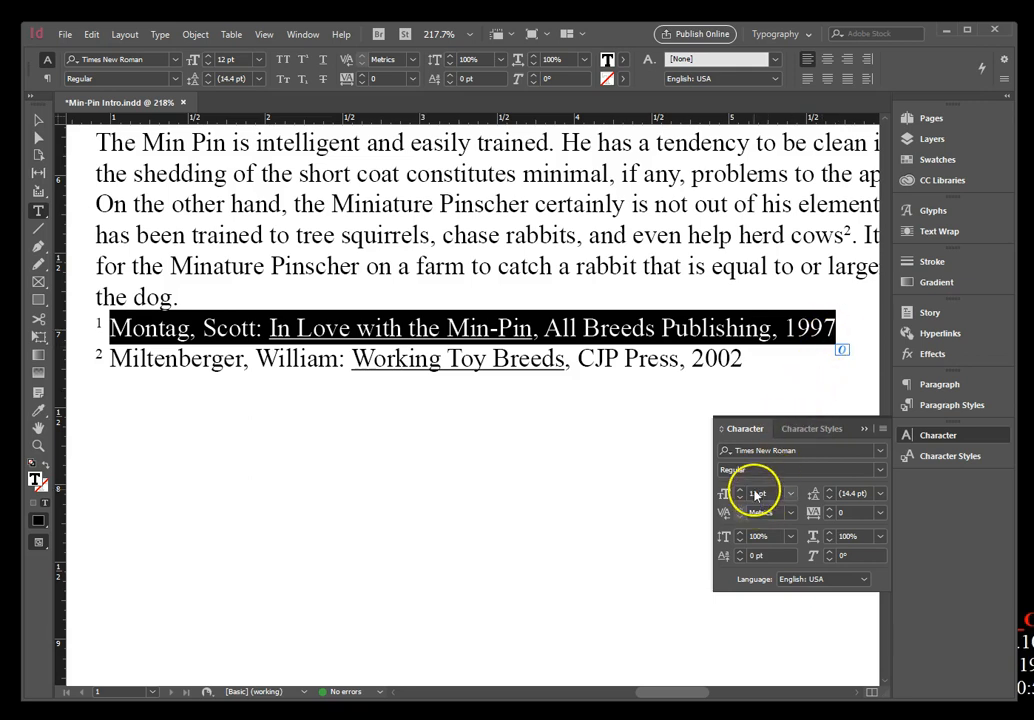
left_click(772, 476)
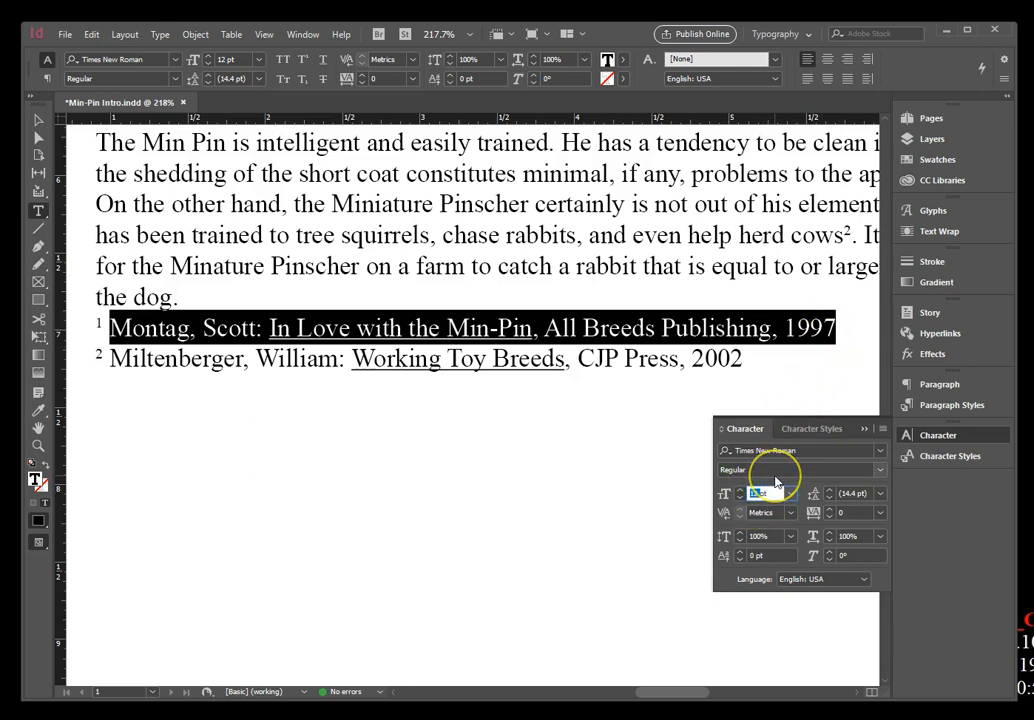
type("8pt")
key("Return")
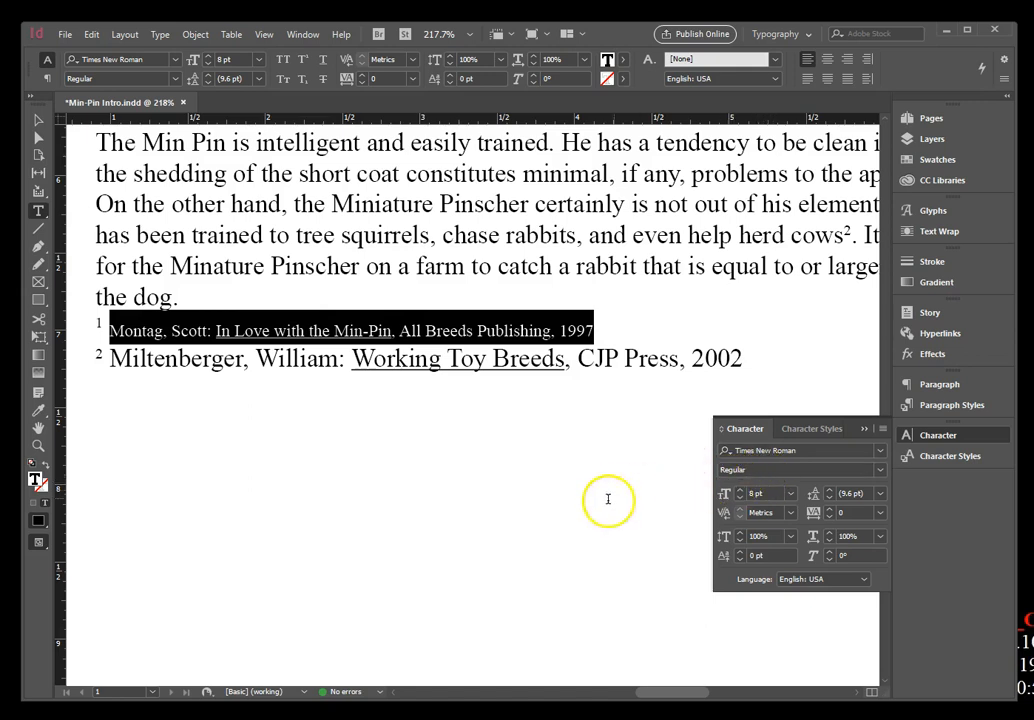
Step: Set the font size of the second reference line's text, excluding its superscript number, to 8 pt
left_click(177, 358)
left_click_drag(108, 360, 742, 360)
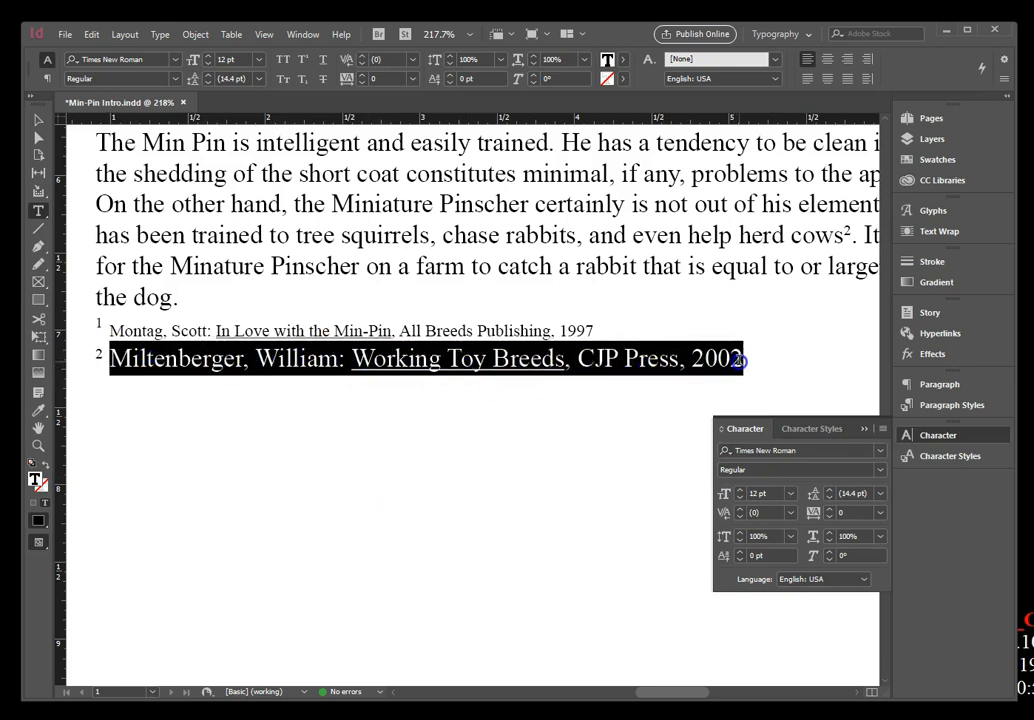
left_click(752, 495)
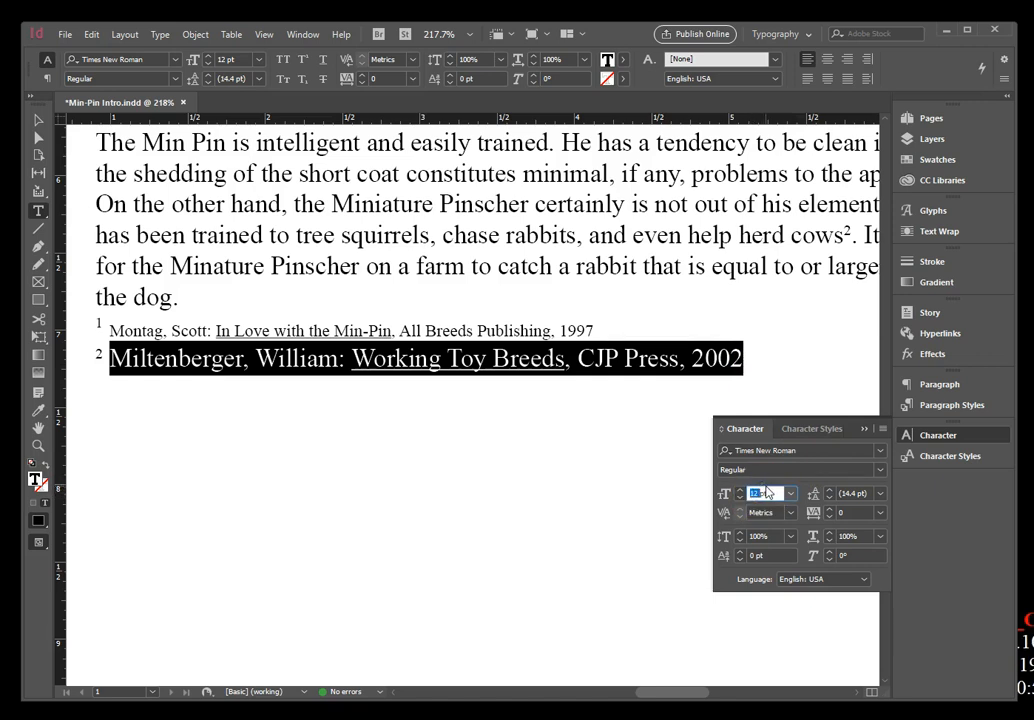
type("8")
key("Return")
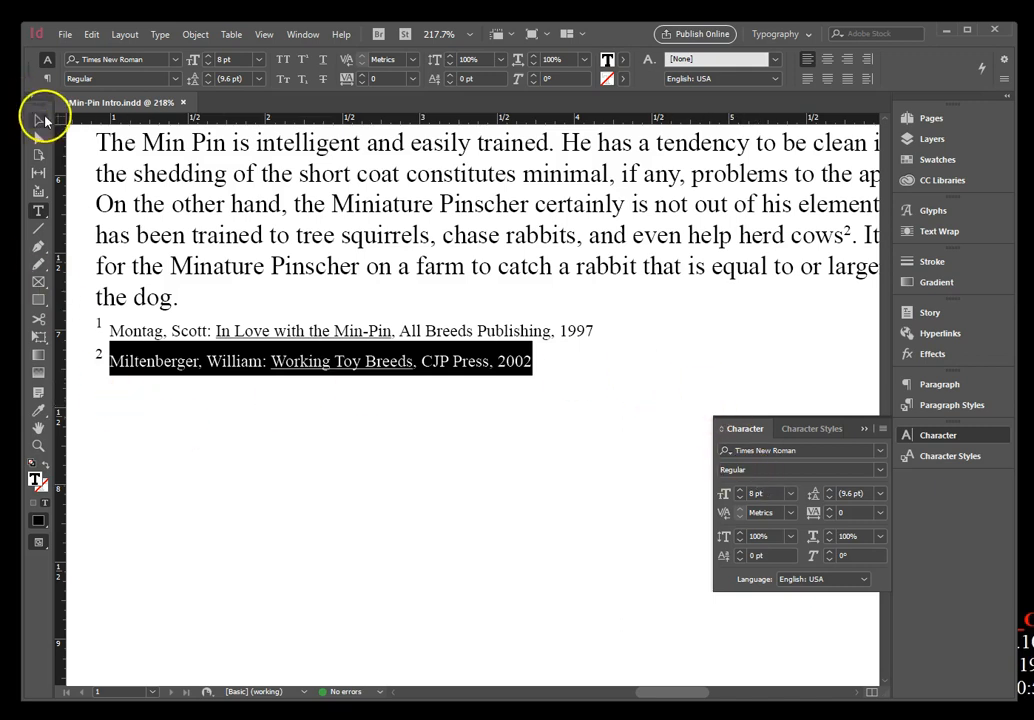
Step: Search the font list for "bold" with the body text's opening words "The Miniature Pinscher" selected, leaving the font unchosen
left_click(40, 120)
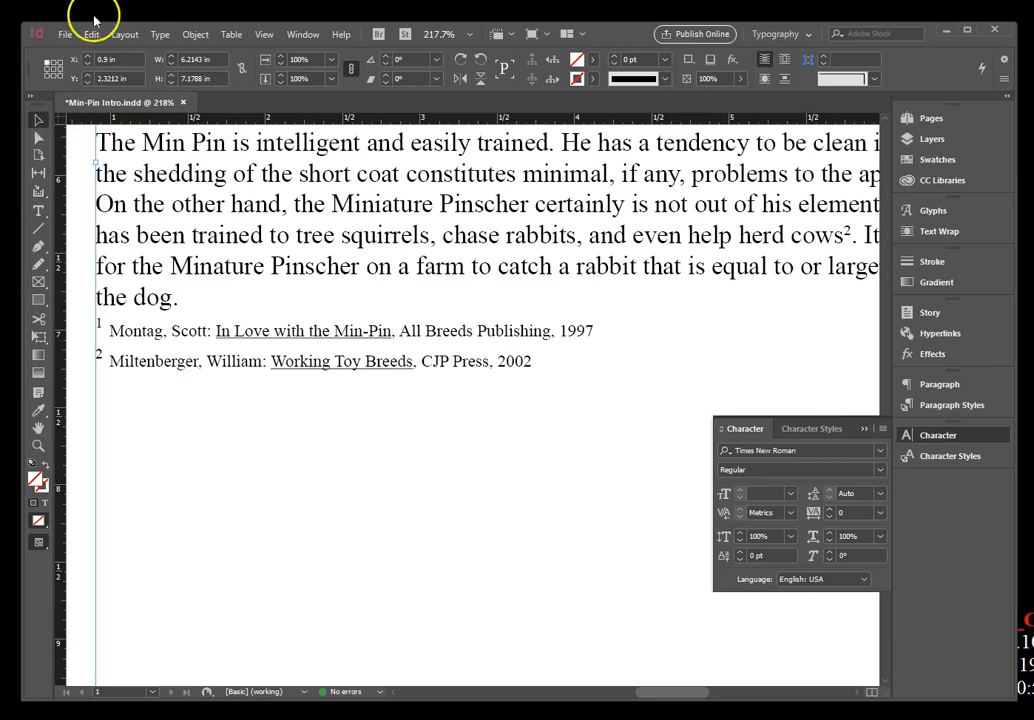
left_click(265, 35)
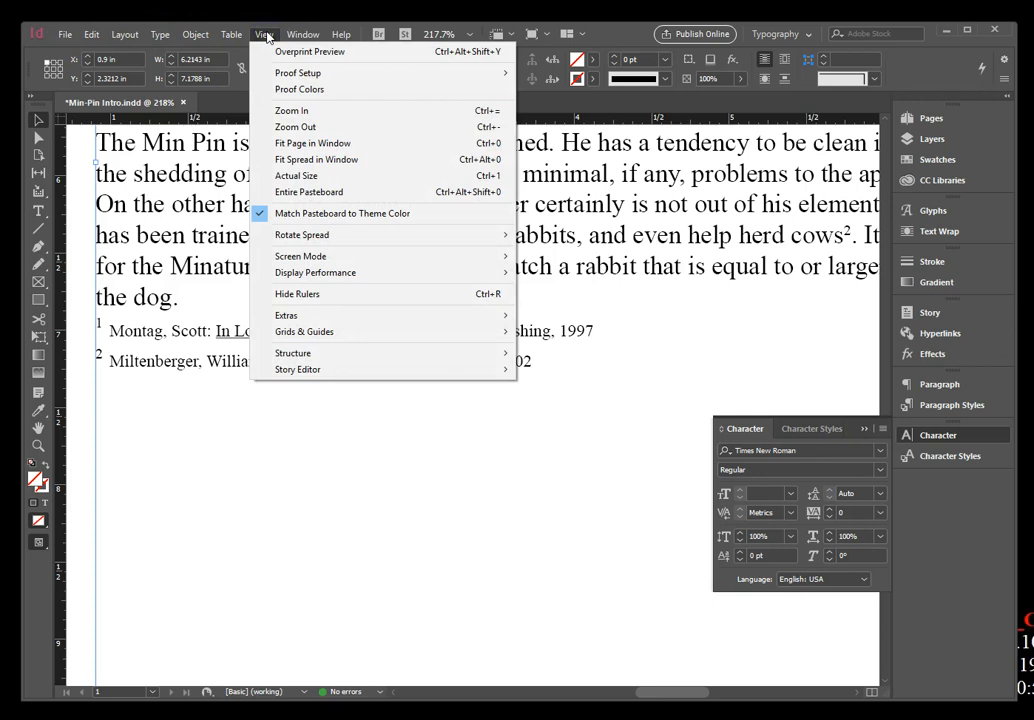
left_click(340, 143)
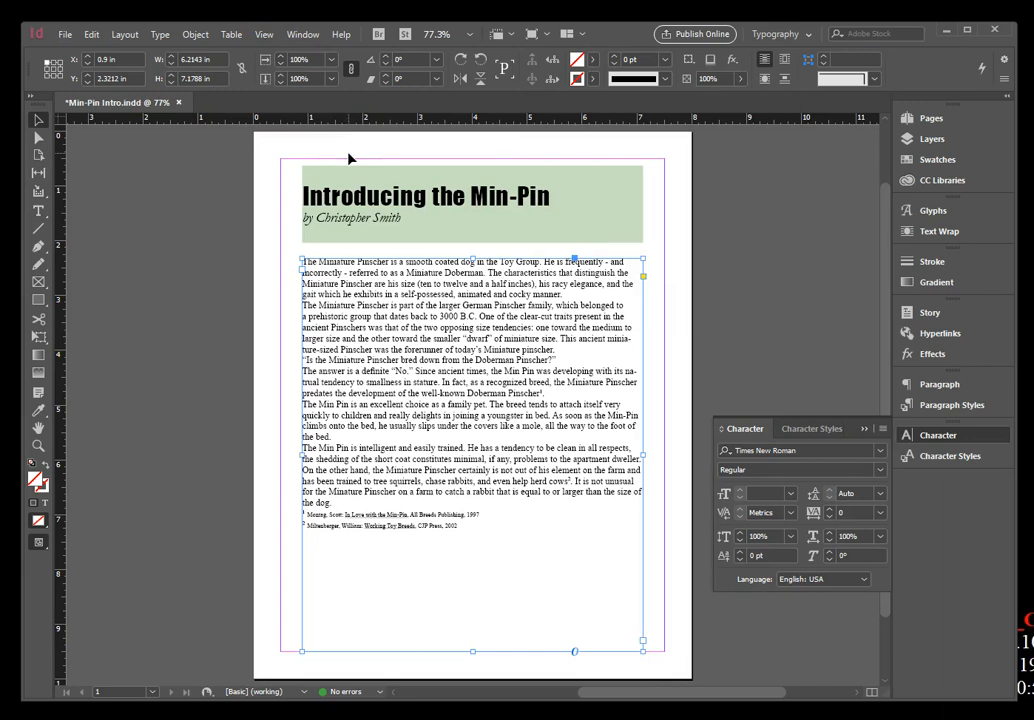
left_click(39, 446)
left_click(39, 447)
left_click_drag(291, 244, 404, 282)
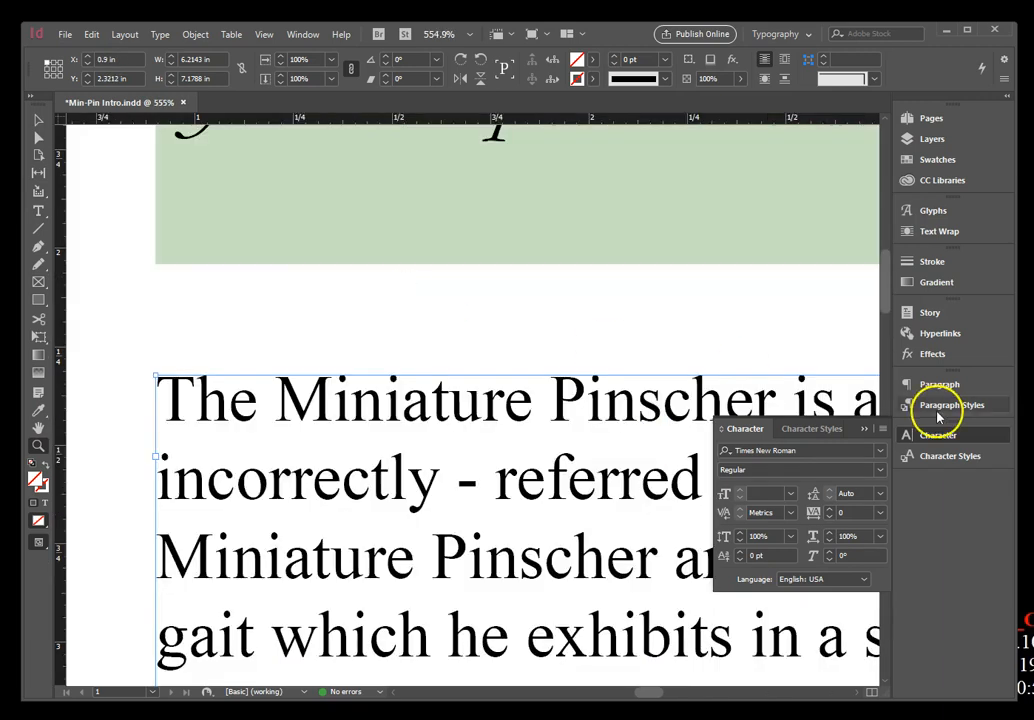
scroll(489, 434, "down", 2)
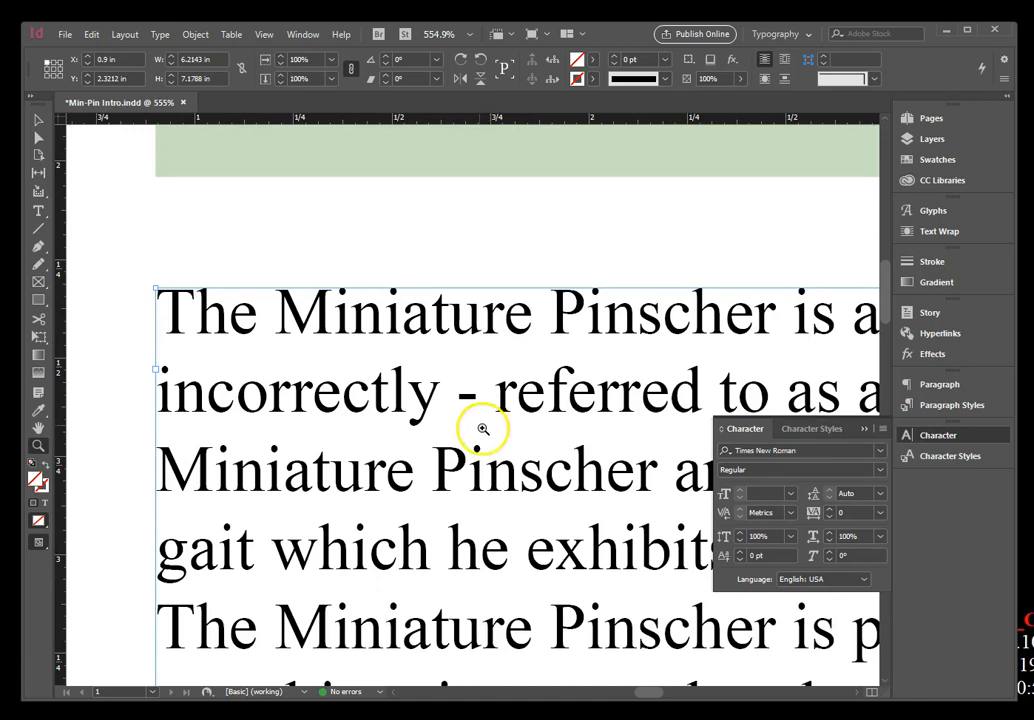
left_click(38, 208)
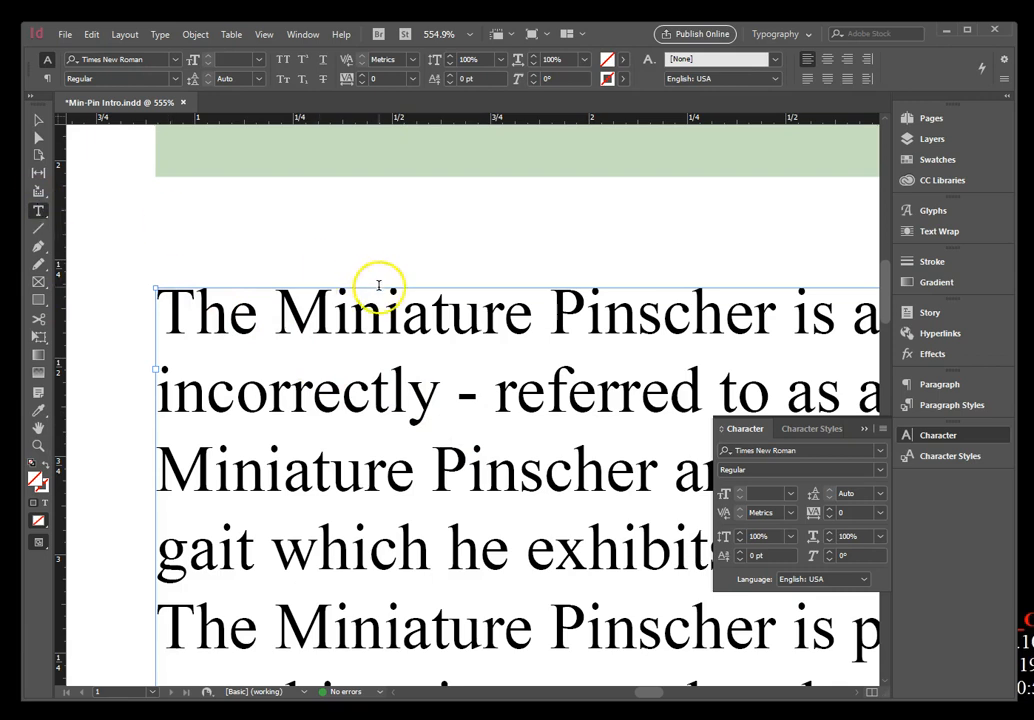
left_click_drag(160, 314, 774, 340)
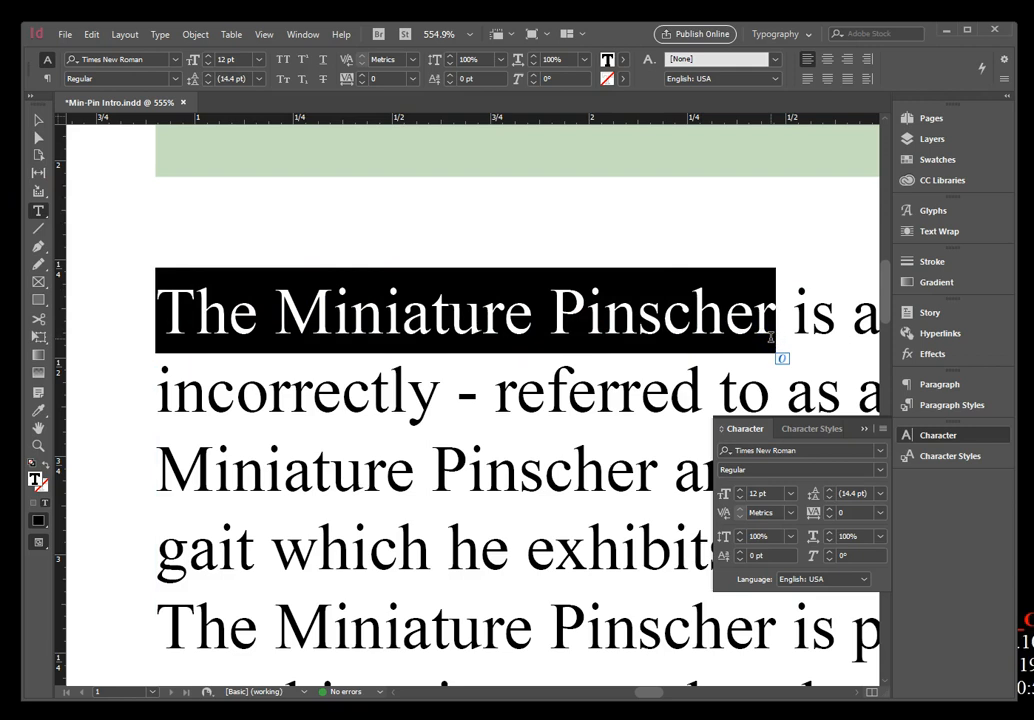
left_click(900, 438)
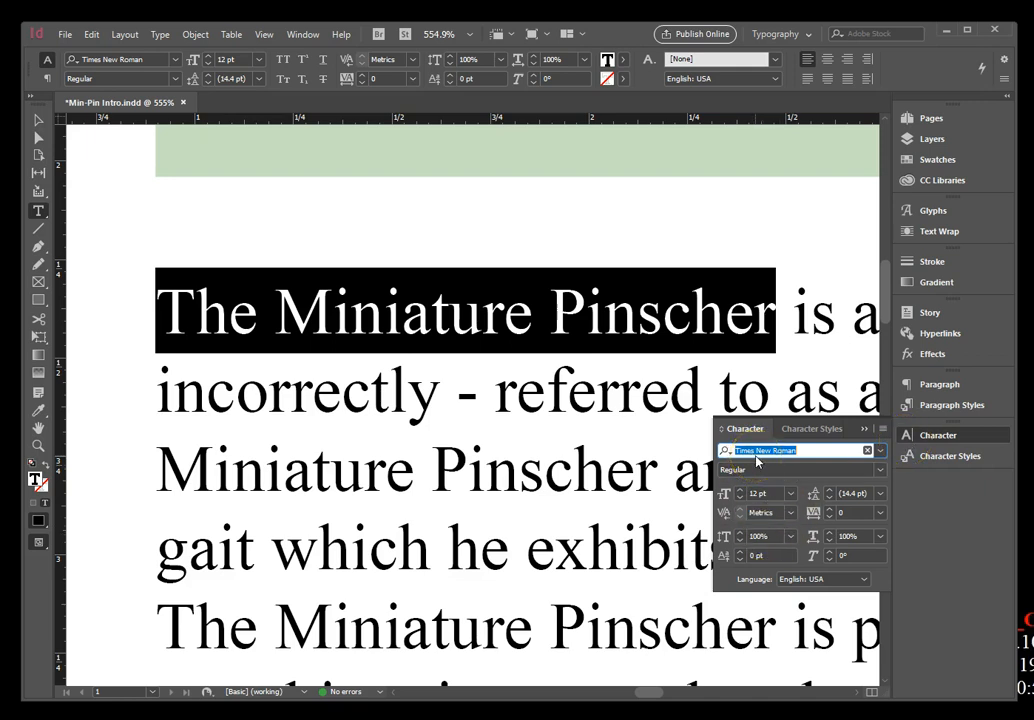
type("bold")
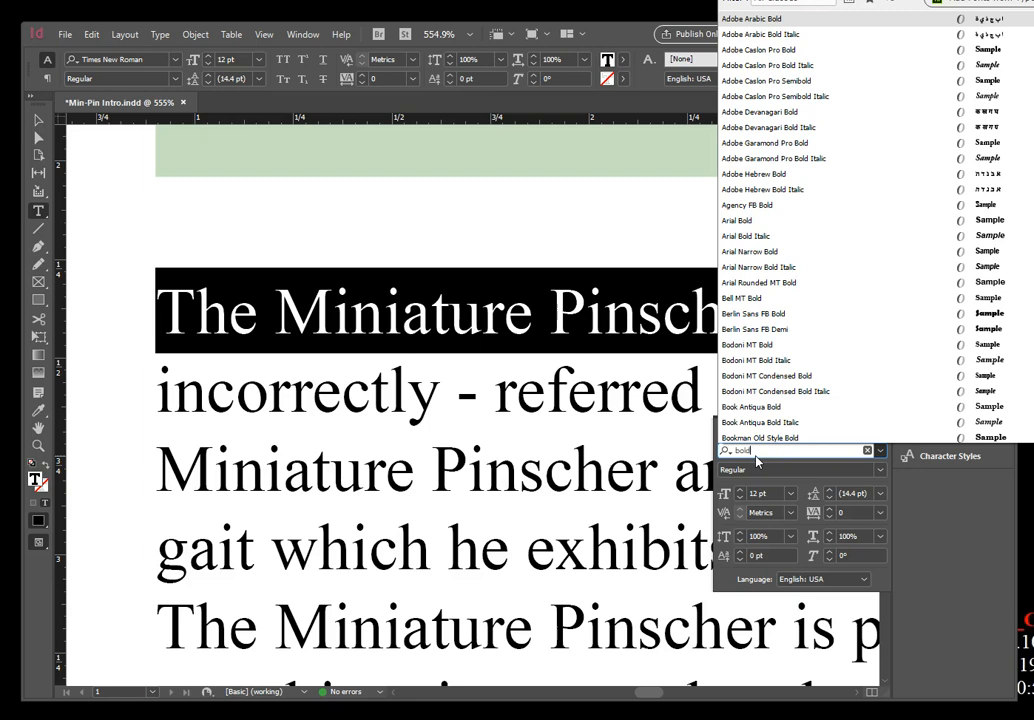
left_click(621, 222)
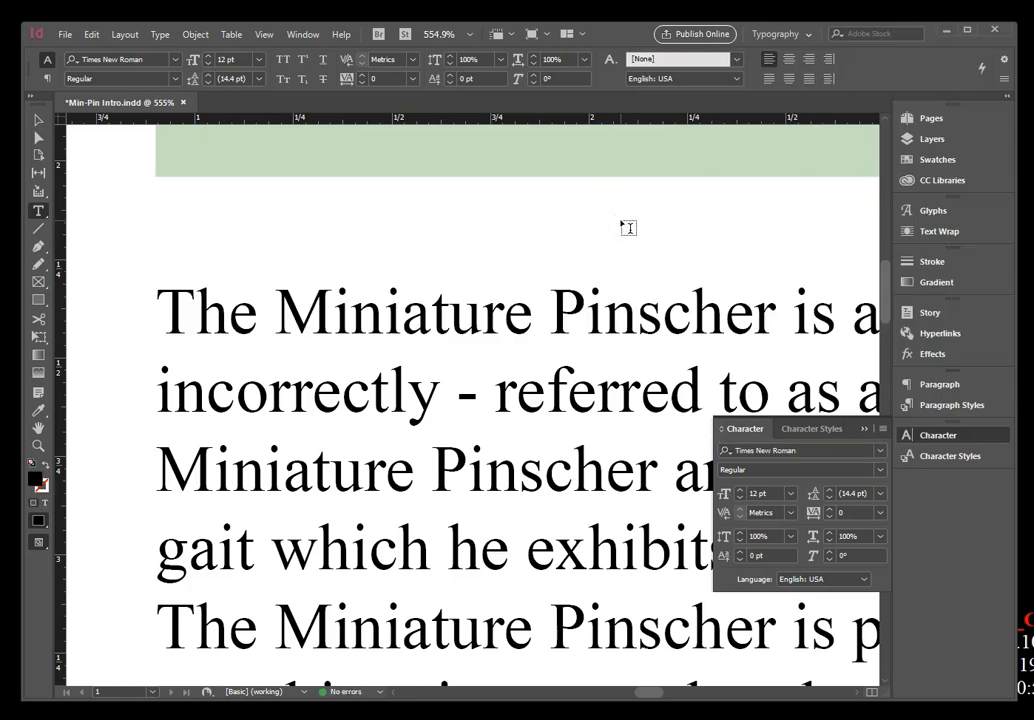
Step: Mark Garamond and Impact as favorite fonts, and try the favorites-only filter on the font list before clearing it
left_click(584, 318)
left_click_drag(172, 321, 770, 338)
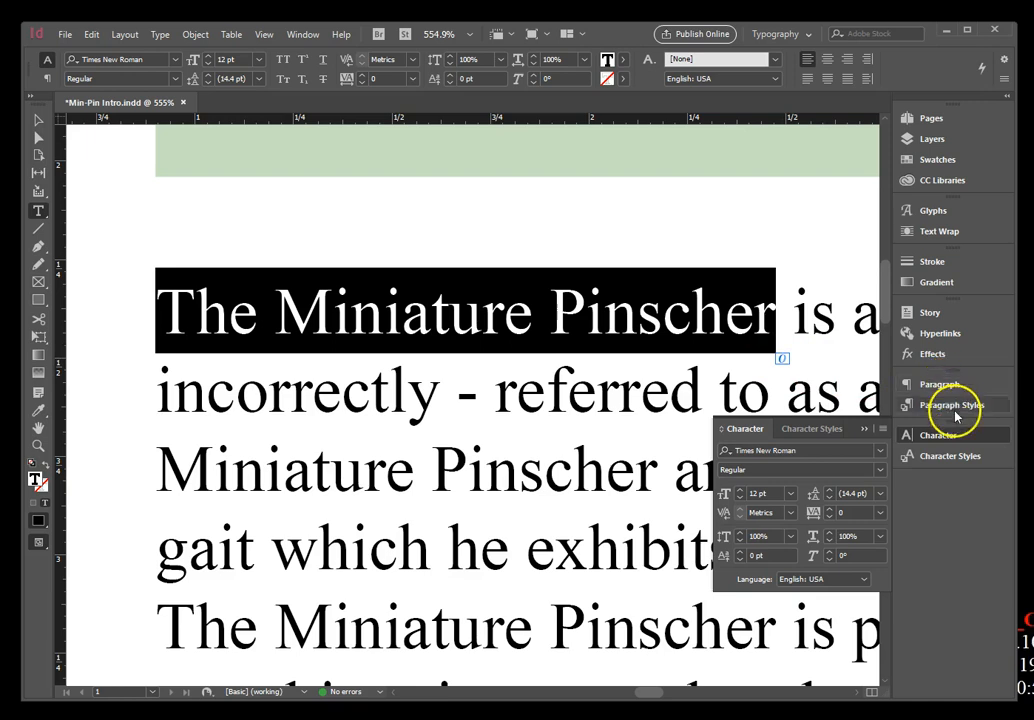
left_click(880, 452)
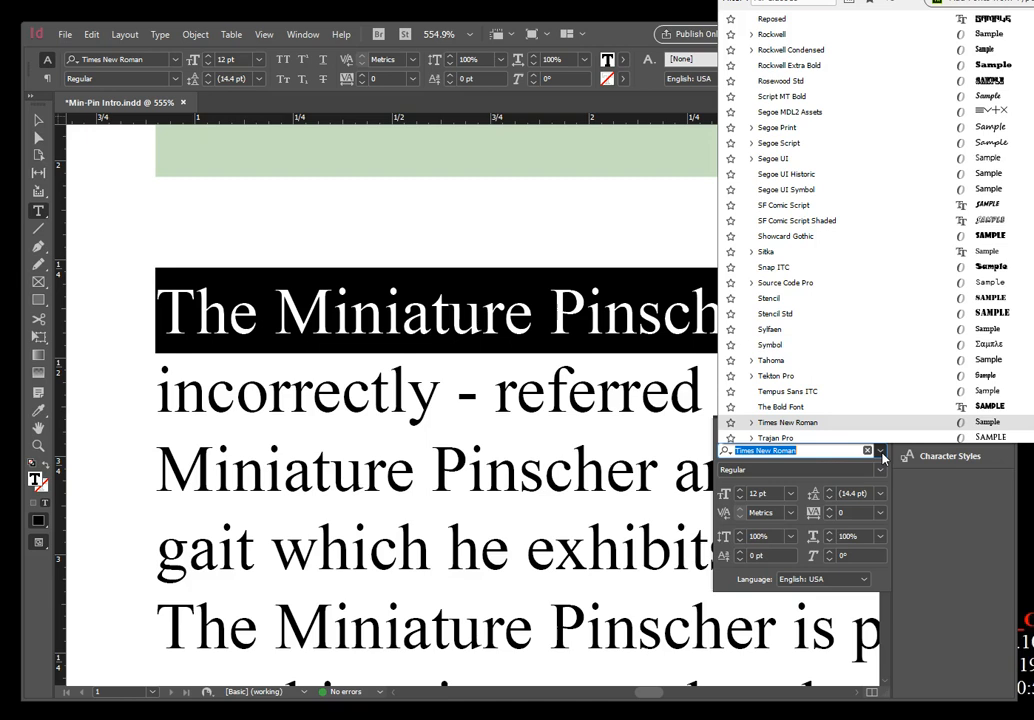
left_click(881, 452)
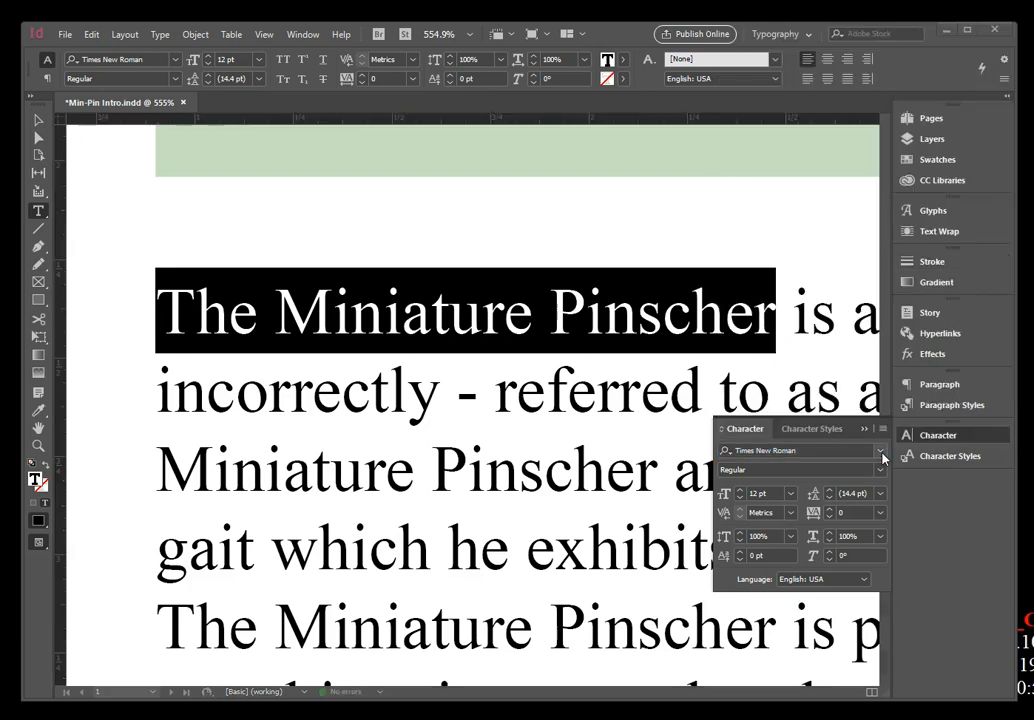
left_click(881, 455)
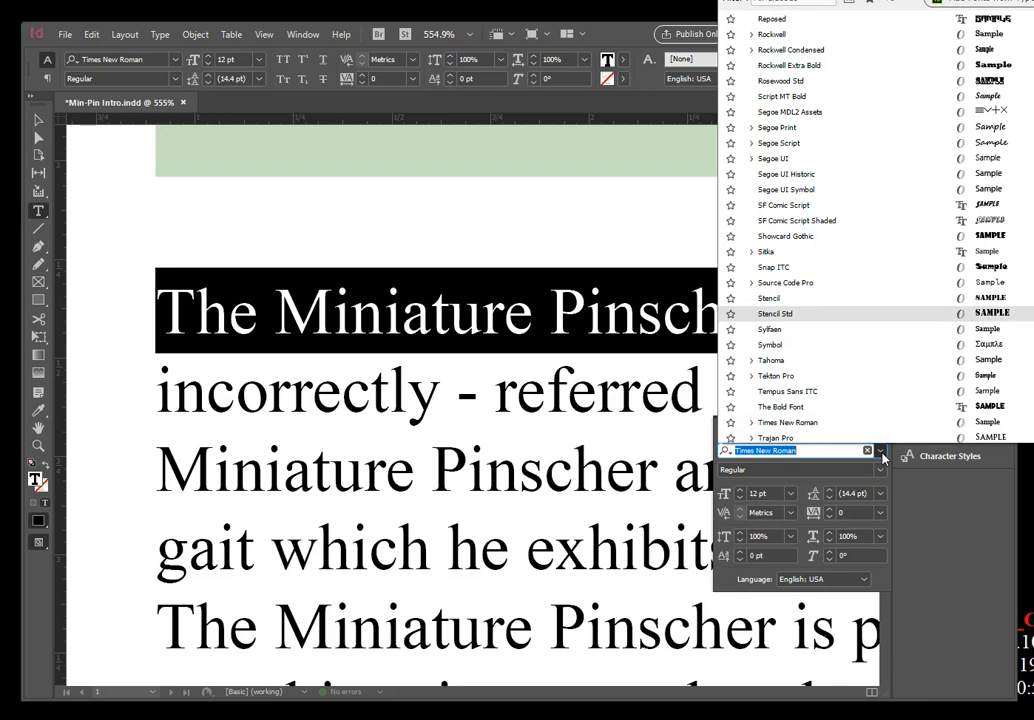
scroll(840, 310, "up", 15)
scroll(840, 230, "up", 12)
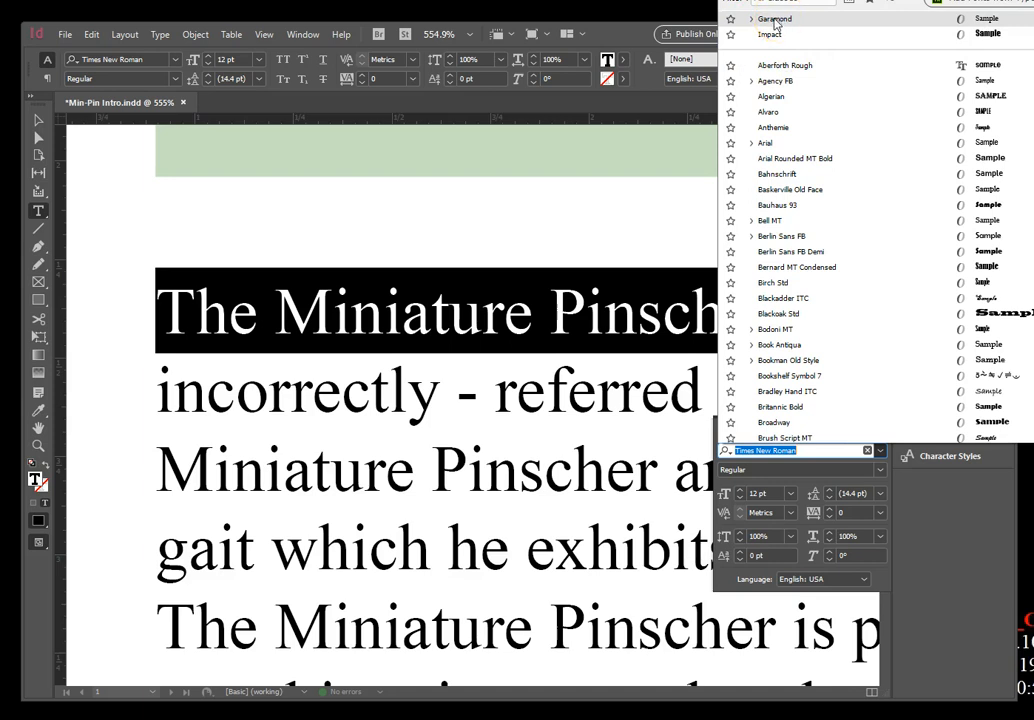
left_click(731, 20)
left_click(731, 35)
left_click(869, 3)
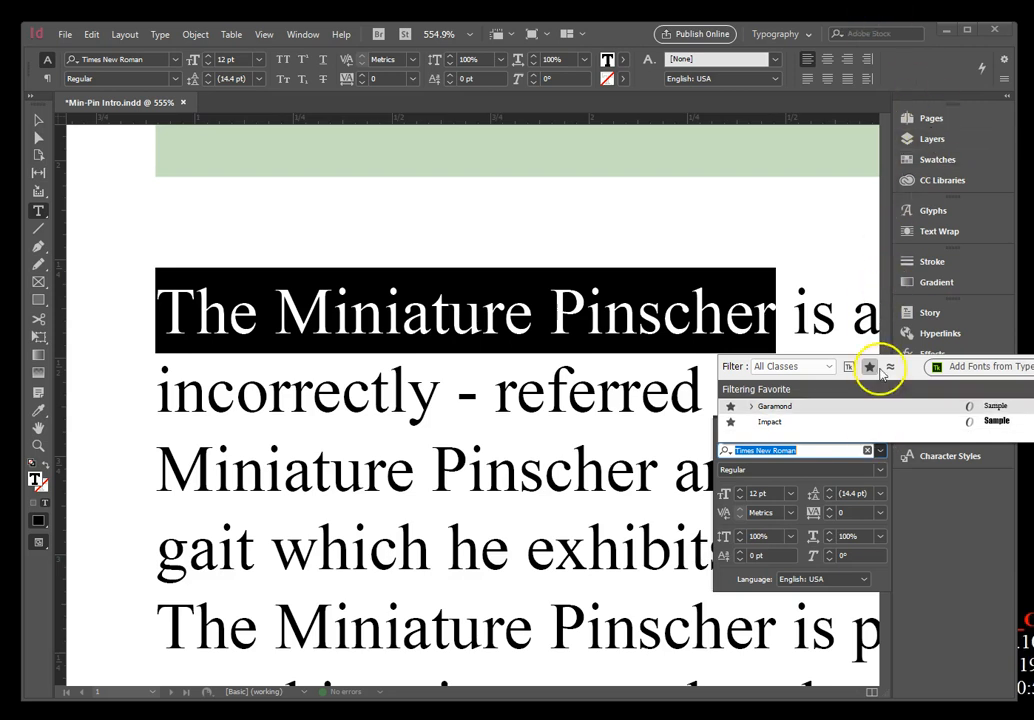
left_click(878, 369)
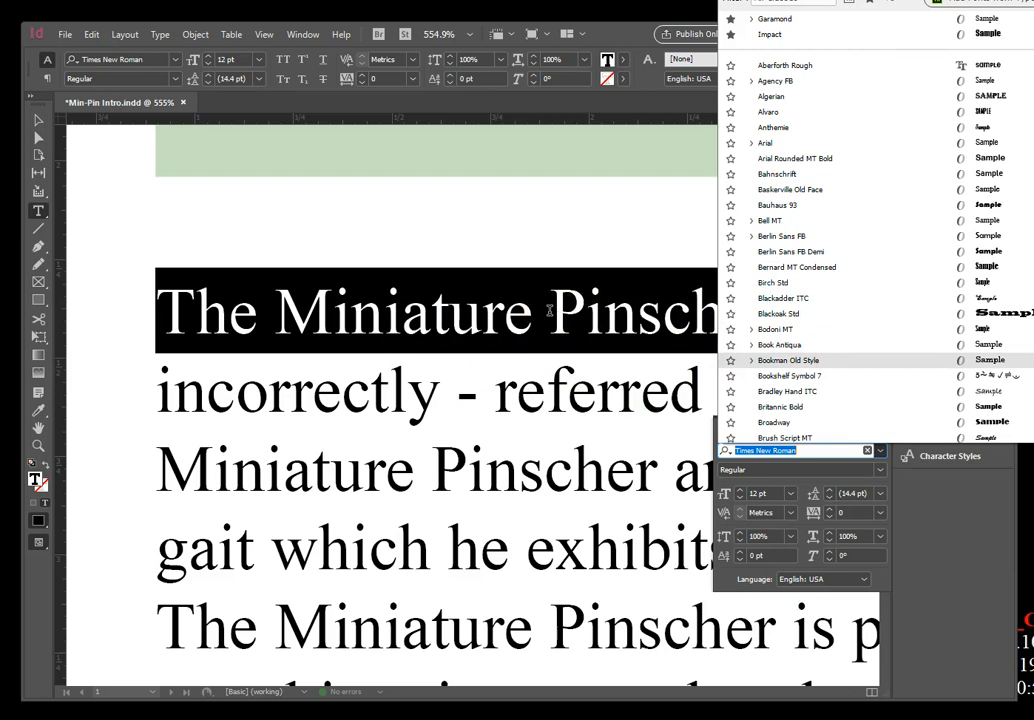
Step: Step through neighbouring fonts on the opening words "The Miniature Pinscher" and apply Verdana
left_click(814, 450)
double_click(781, 453)
left_click(789, 453)
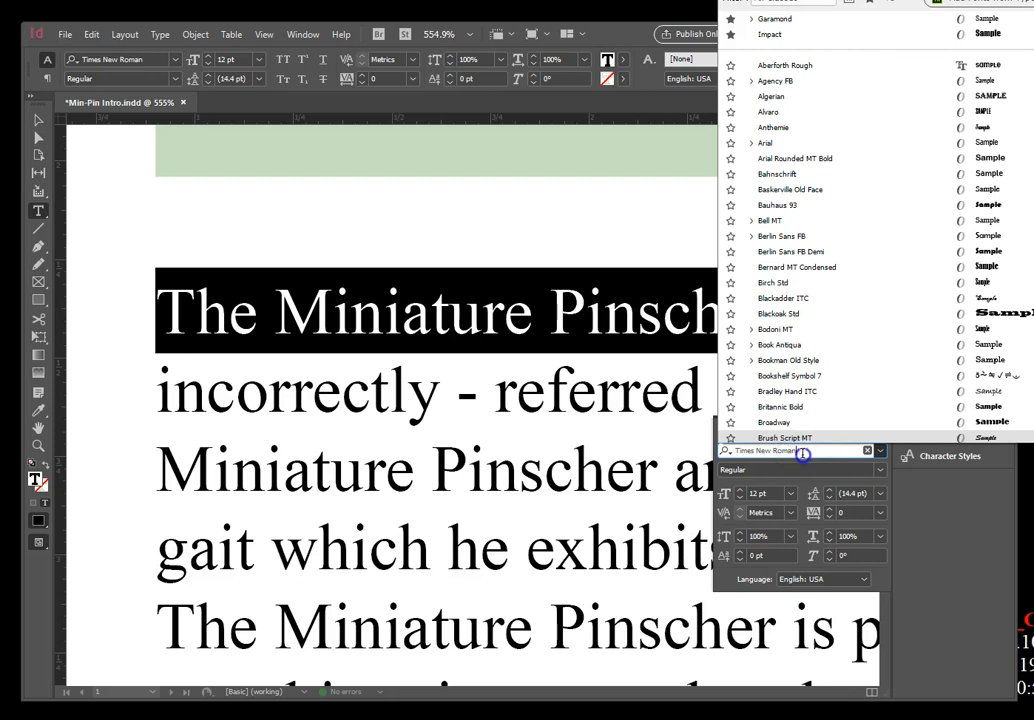
left_click_drag(800, 452, 741, 455)
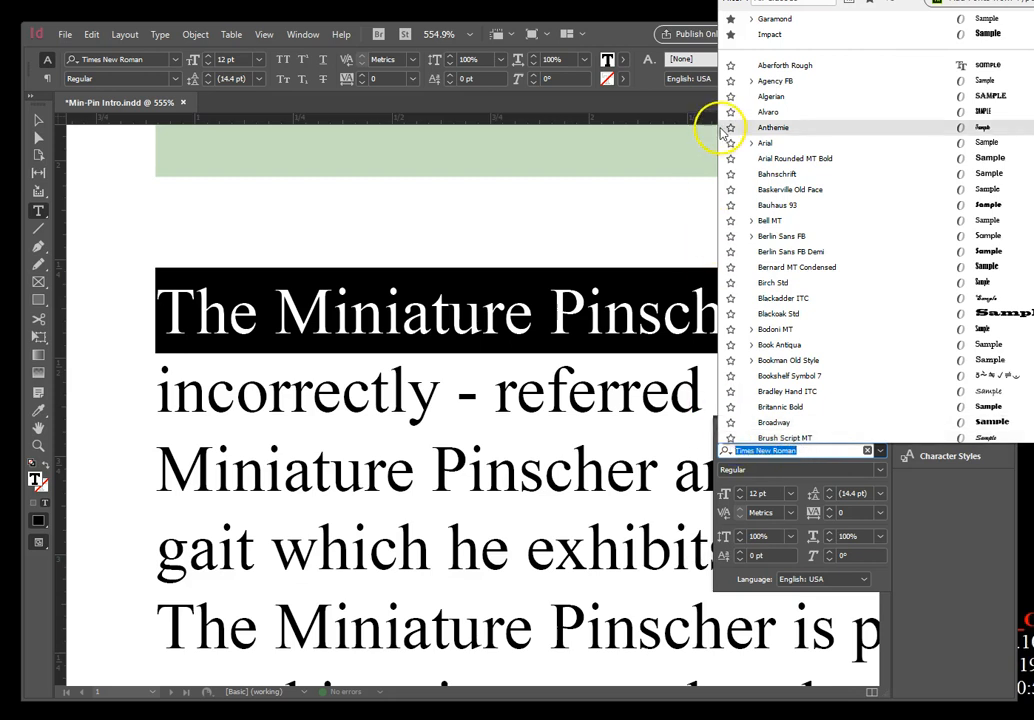
left_click(683, 228)
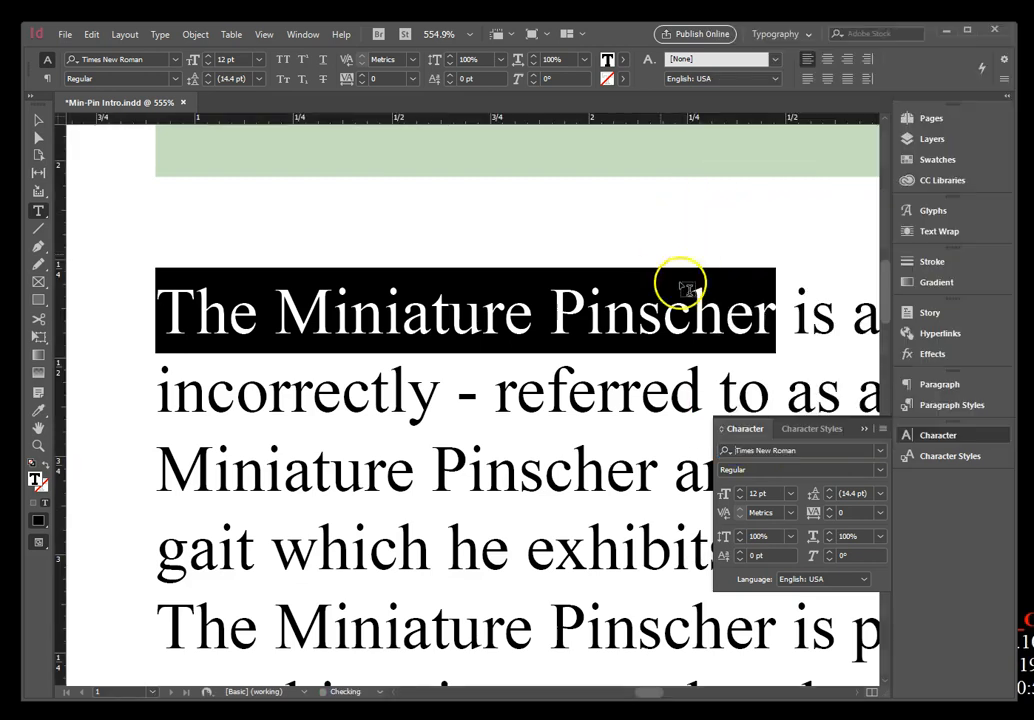
left_click(764, 452)
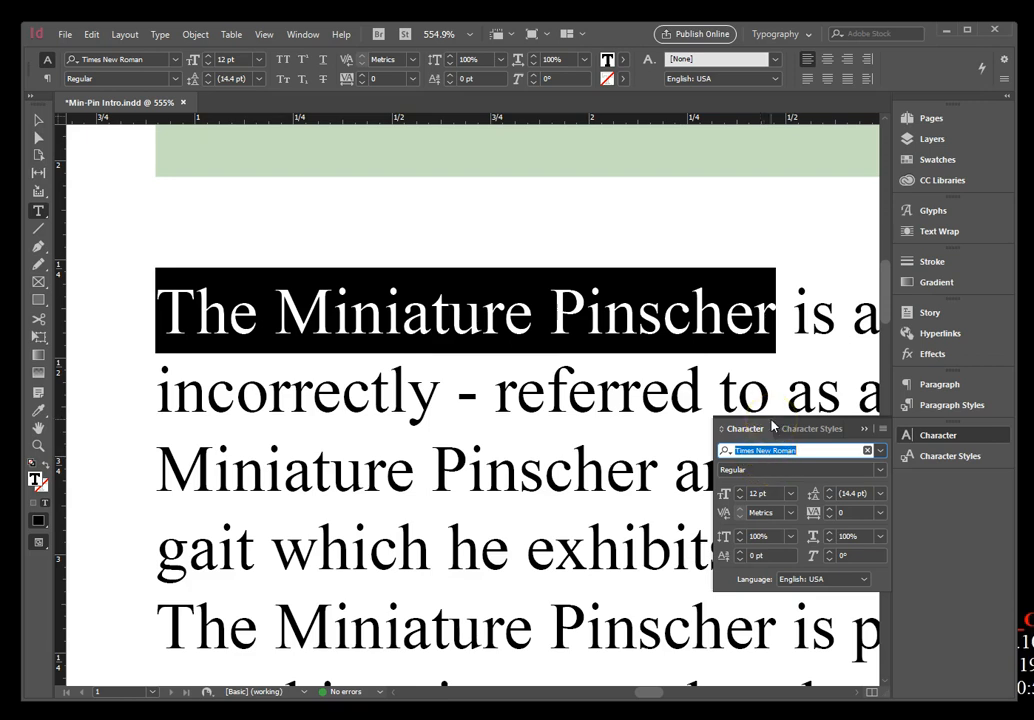
key("Down")
key("Down")
key("Down")
key("Down")
key("Down")
key("Down")
key("Up")
key("Up")
key("Up")
key("Up")
key("Up")
key("Up")
key("Up")
key("Down")
key("Down")
key("Down")
key("Down")
key("Down")
key("Down")
key("Down")
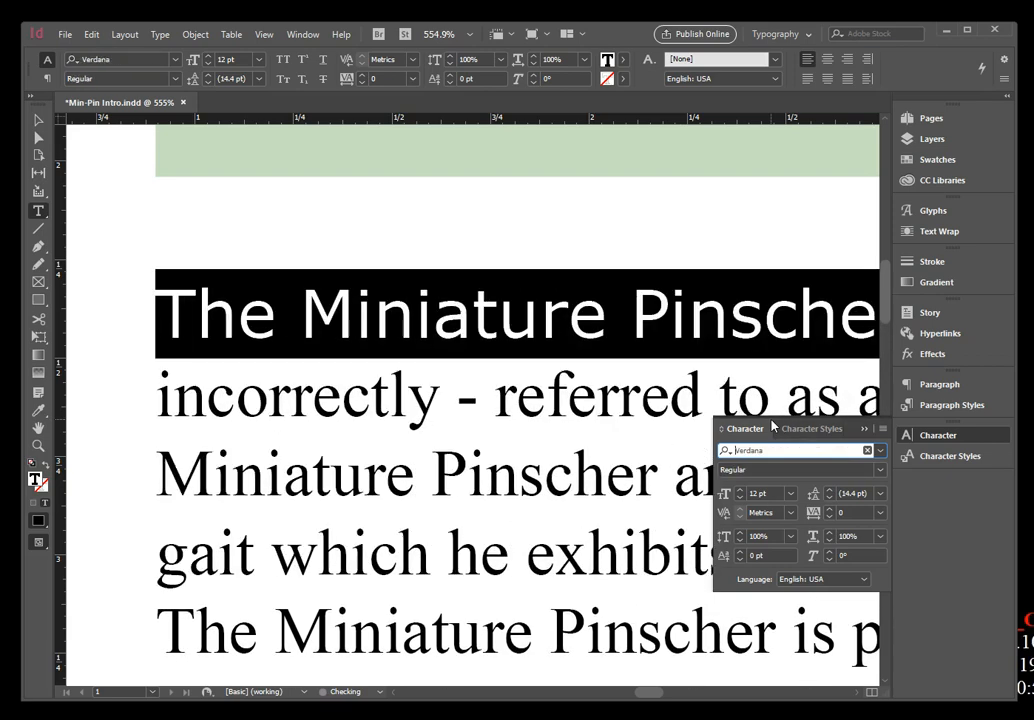
key("Up")
key("Down")
key("Return")
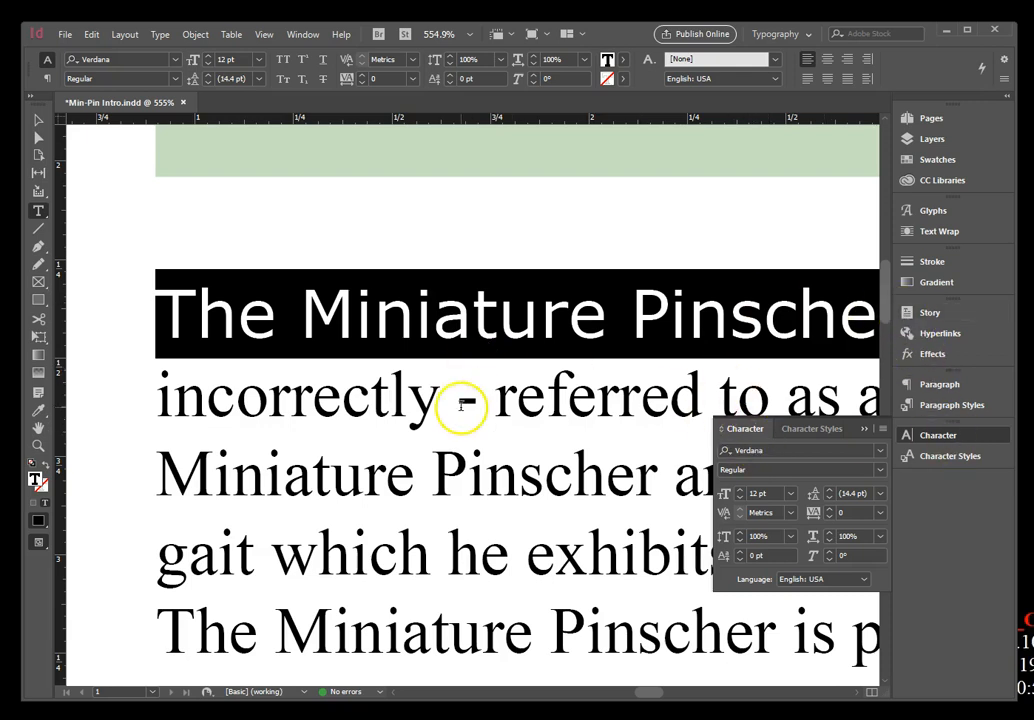
Step: Set the font of the opening words "The Miniature Pinscher" to Times New Roman
left_click(404, 410)
left_click(416, 300)
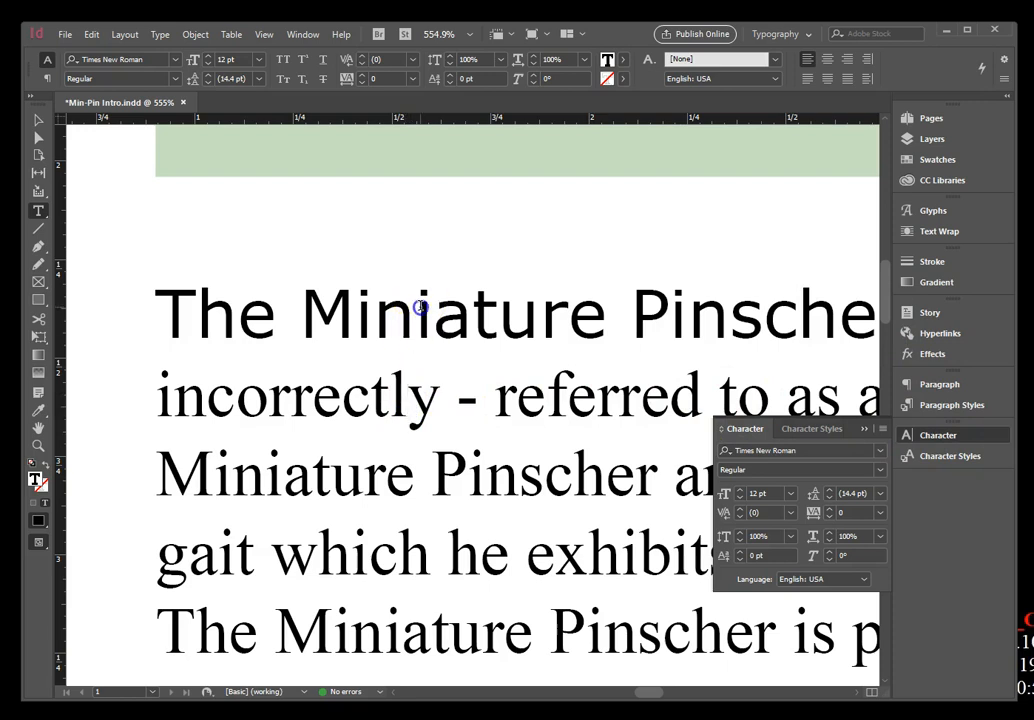
mouse_move(162, 316)
left_mouse_down()
mouse_move(878, 316)
mouse_move(150, 332)
left_mouse_up()
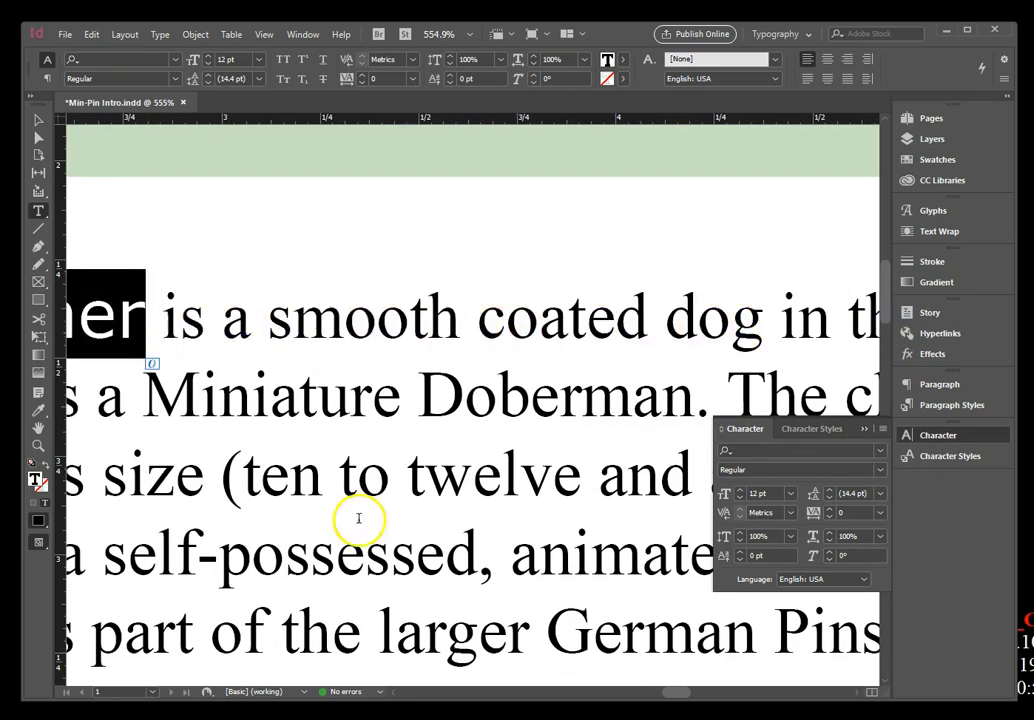
left_click_drag(681, 697, 652, 697)
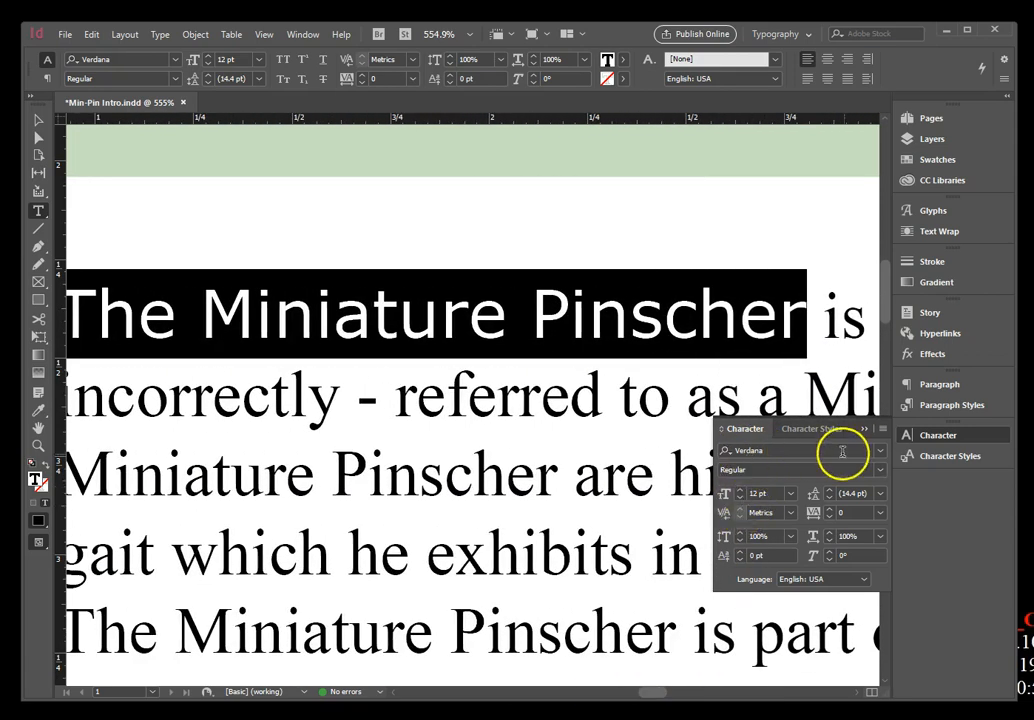
left_click(880, 454)
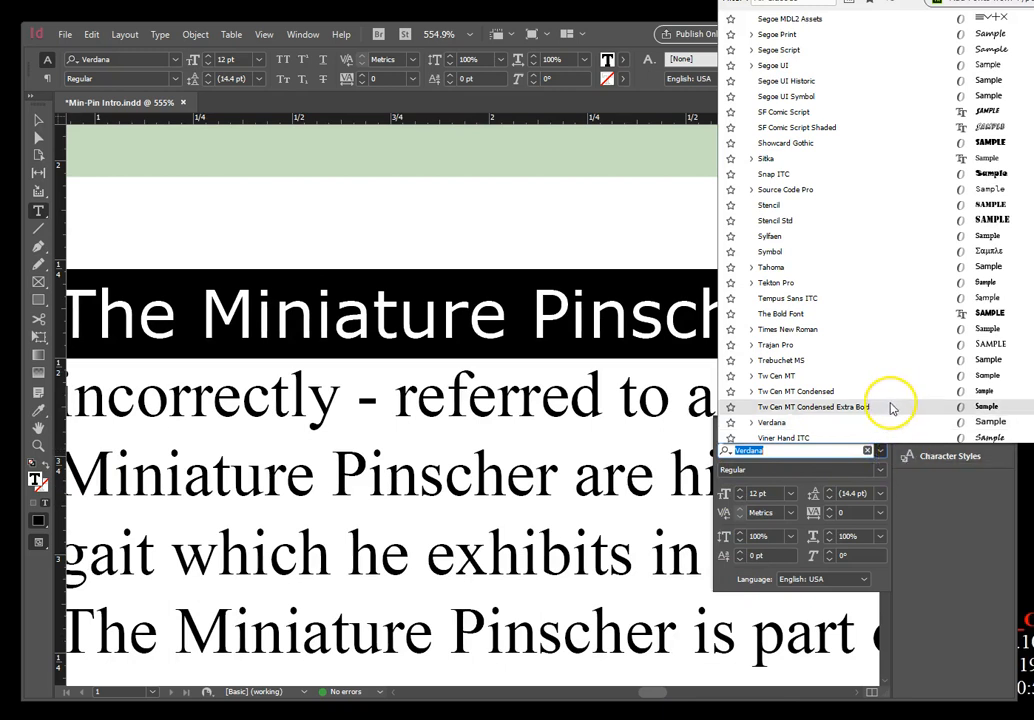
scroll(899, 393, "up", 3)
scroll(899, 393, "down", 1)
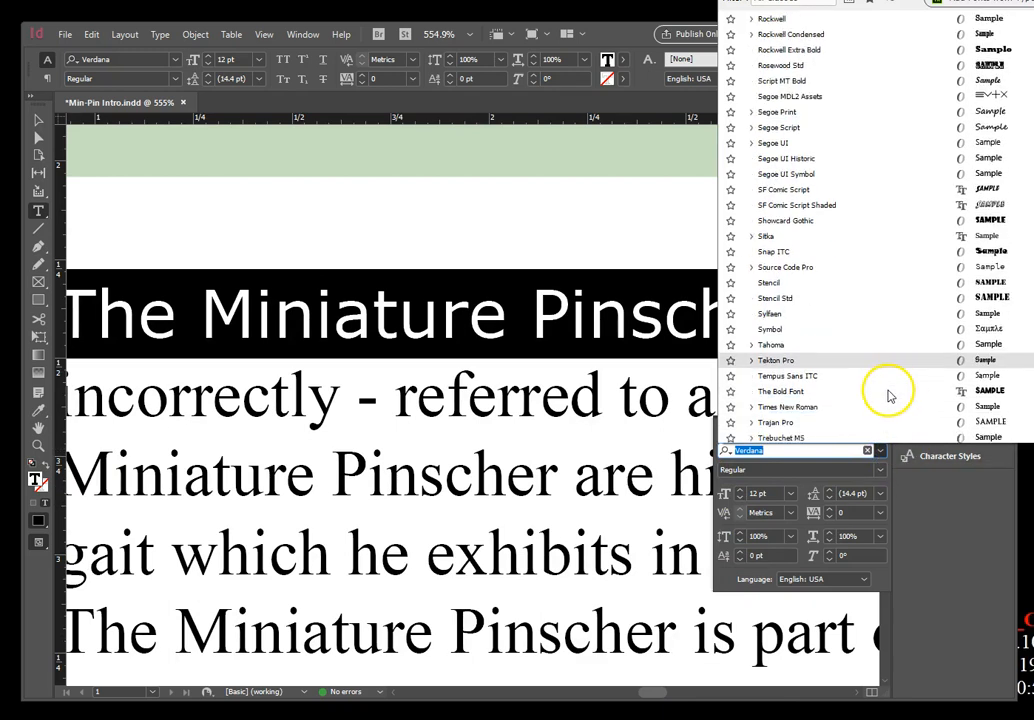
left_click(790, 407)
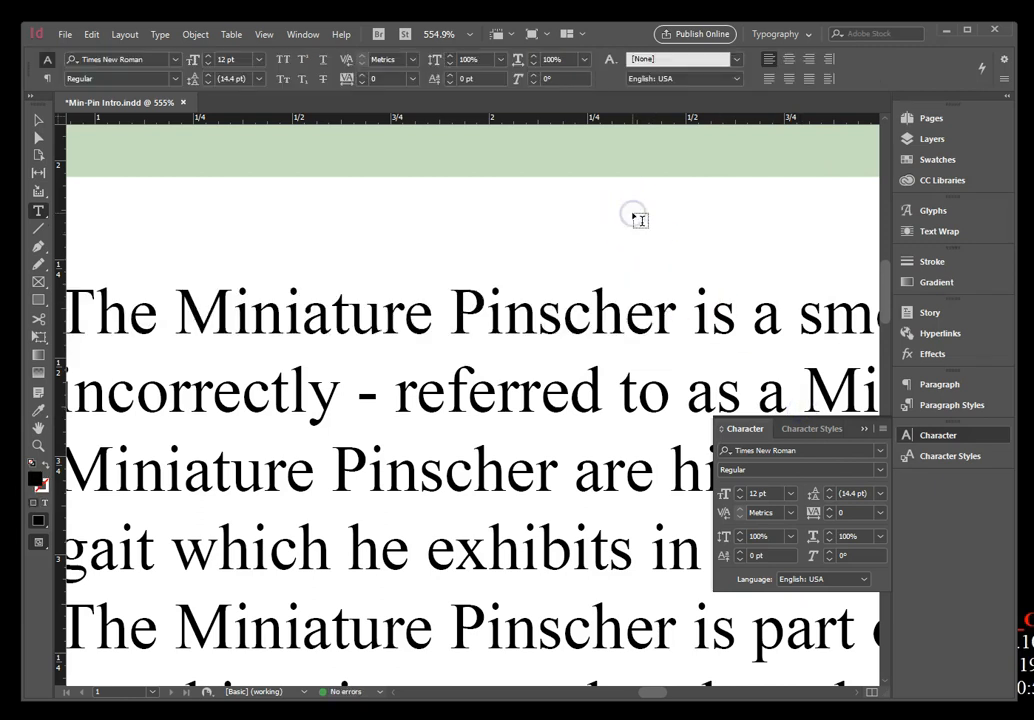